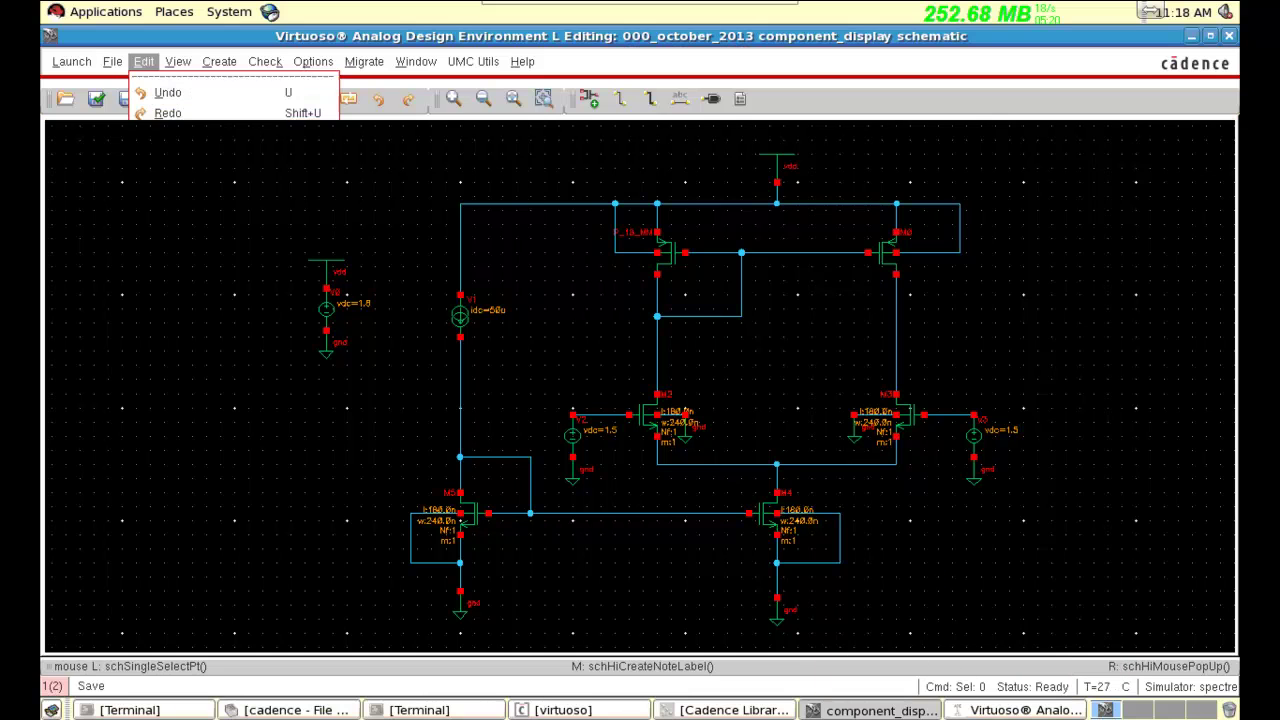
{"action": "left_click", "coordinate": [144, 61]}
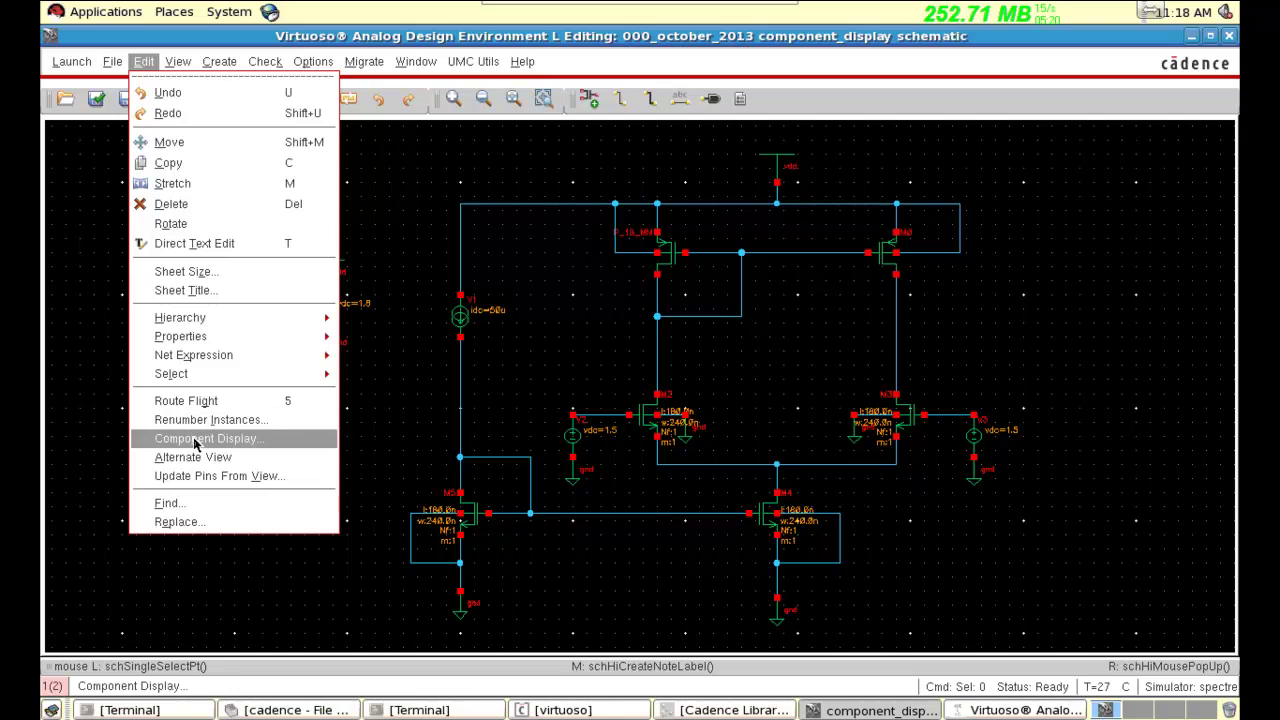
{"action": "left_click", "coordinate": [685, 570]}
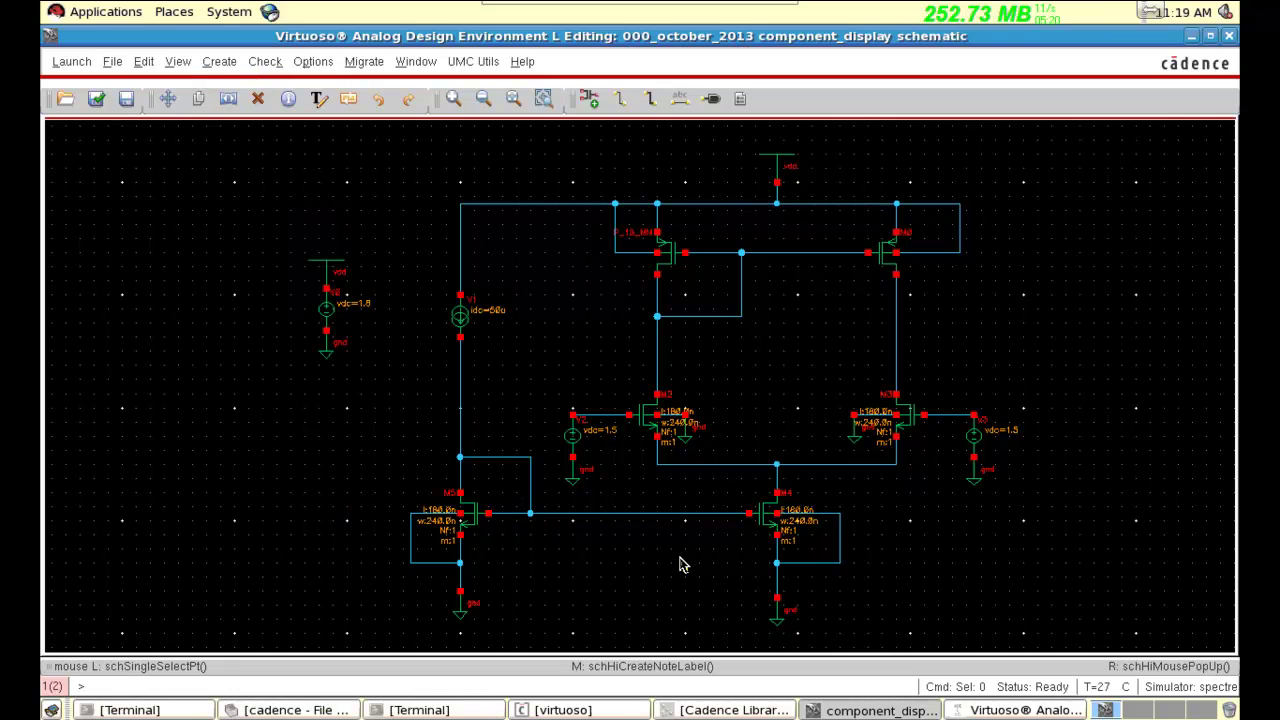
{"action": "left_click", "coordinate": [1023, 372]}
{"action": "left_click", "coordinate": [705, 329]}
{"action": "left_click", "coordinate": [558, 498]}
{"action": "left_click", "coordinate": [938, 520]}
- Run the dc simulation of the component_display schematic from the Analog Design Environment window
{"action": "left_click", "coordinate": [975, 712]}
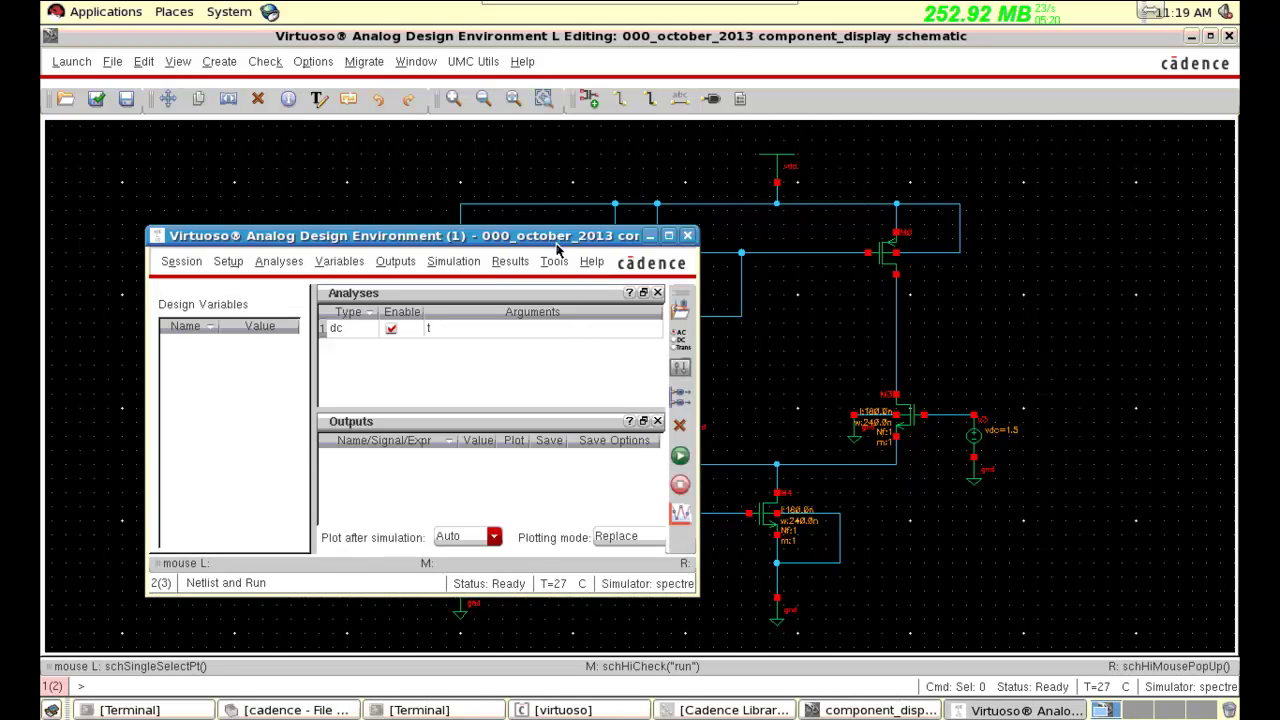
{"action": "left_click_drag", "start_coordinate": [557, 247], "coordinate": [535, 228]}
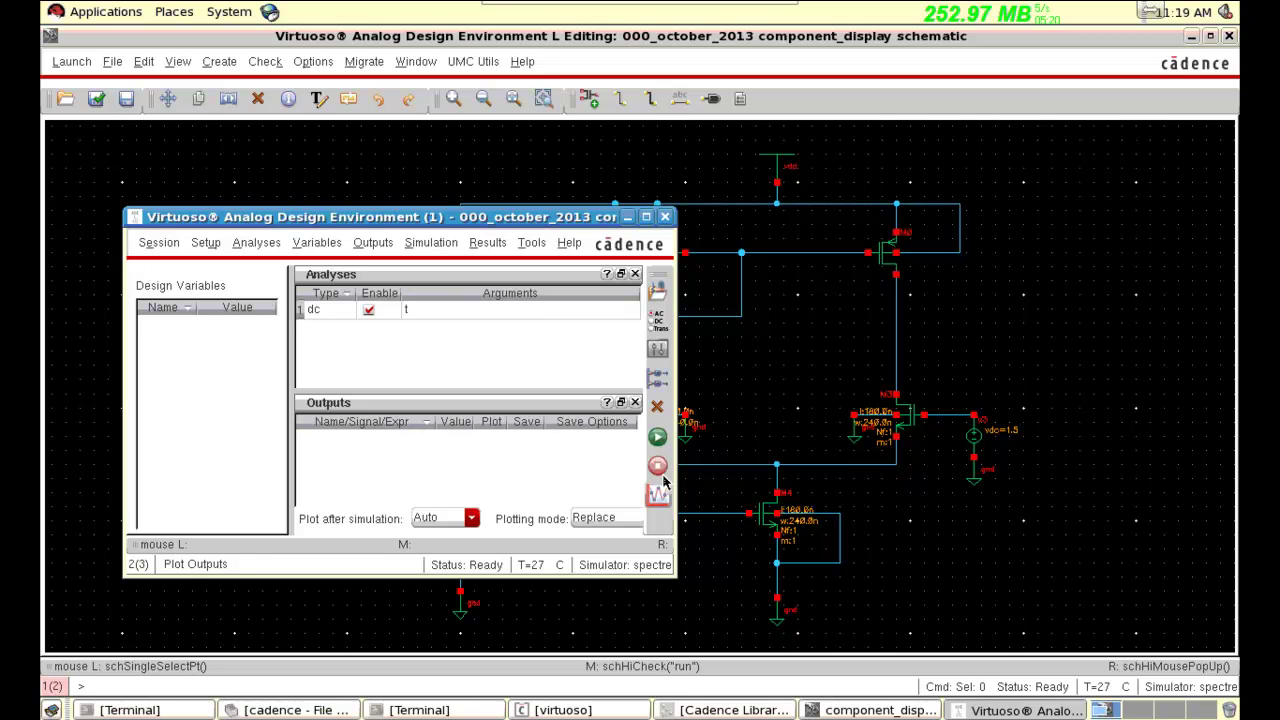
{"action": "left_click", "coordinate": [658, 441]}
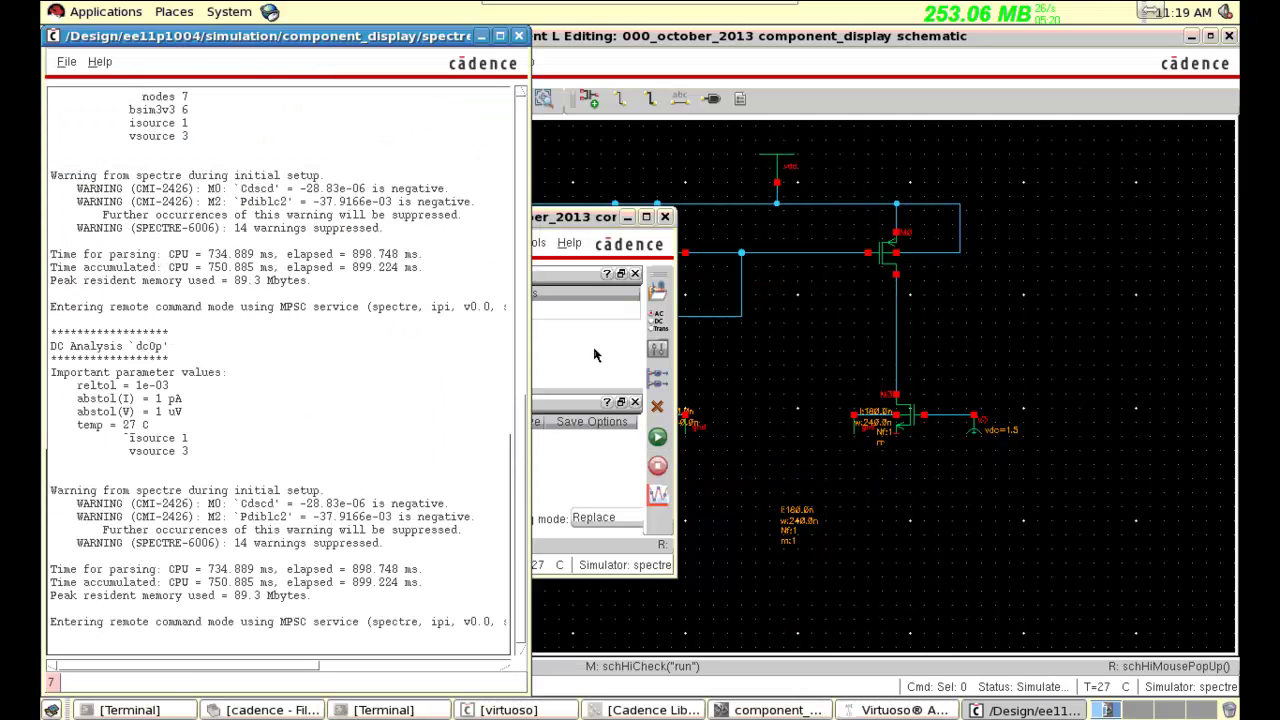
- Review the dc analysis setup with its Save DC Operating Point option, accept it and return to the schematic
{"action": "left_click", "coordinate": [657, 327]}
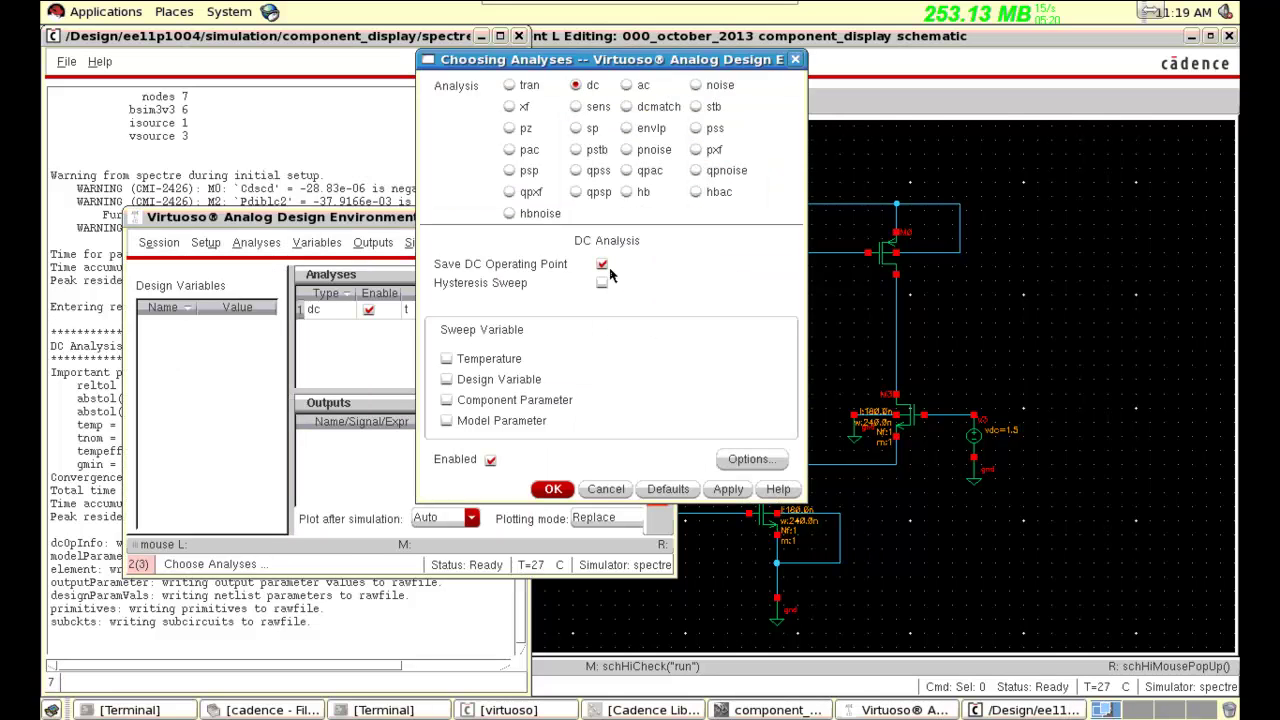
{"action": "left_click", "coordinate": [553, 489]}
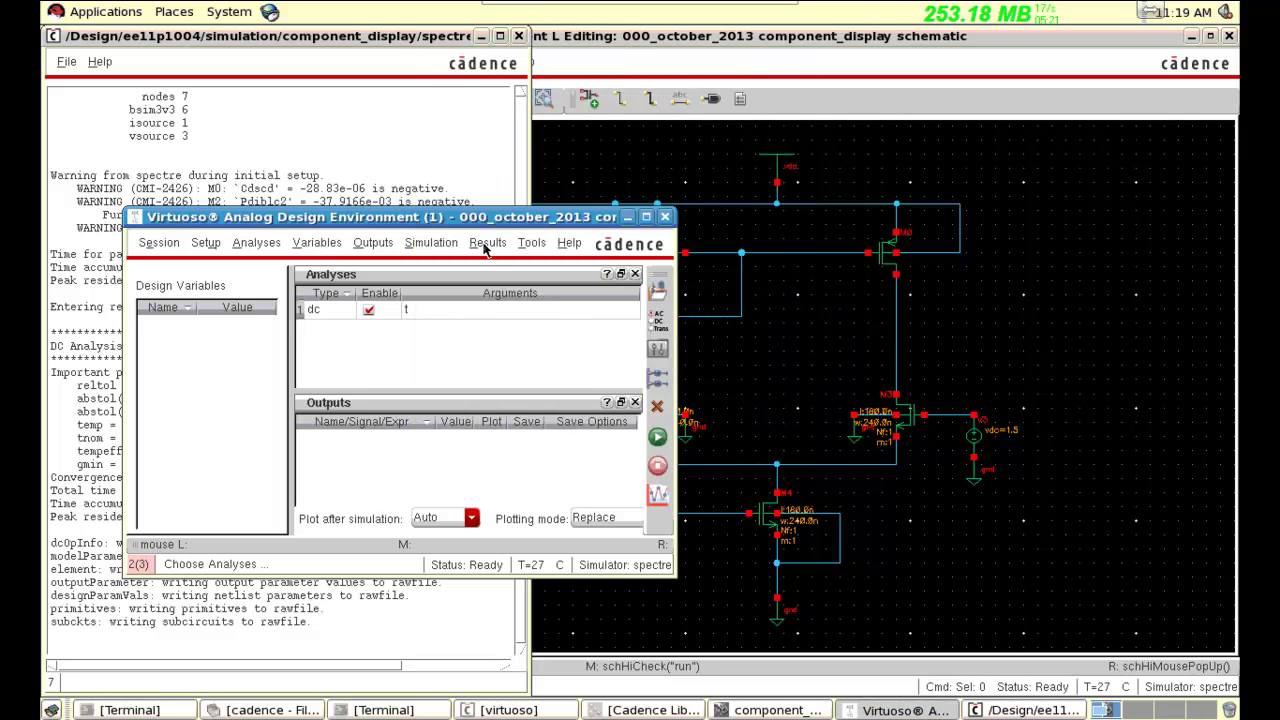
{"action": "left_click", "coordinate": [790, 334]}
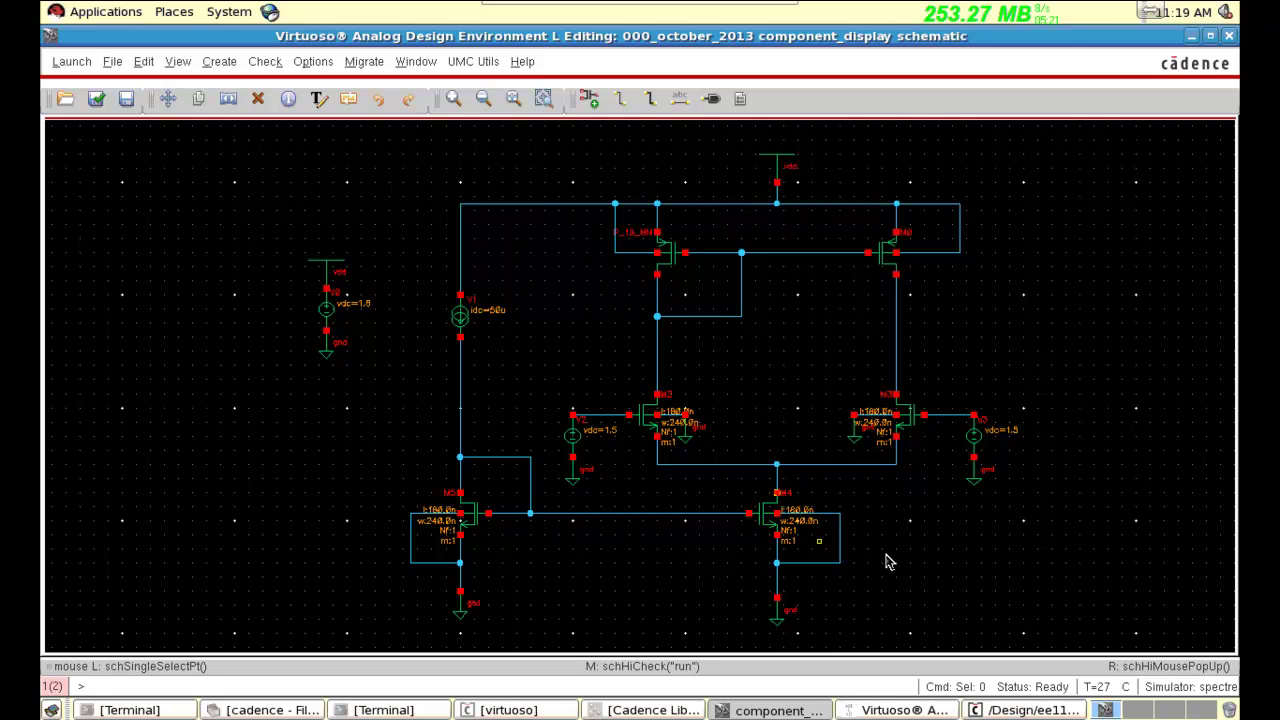
- Print the DC operating points of transistor M3 from the simulation results
{"action": "left_click", "coordinate": [897, 710]}
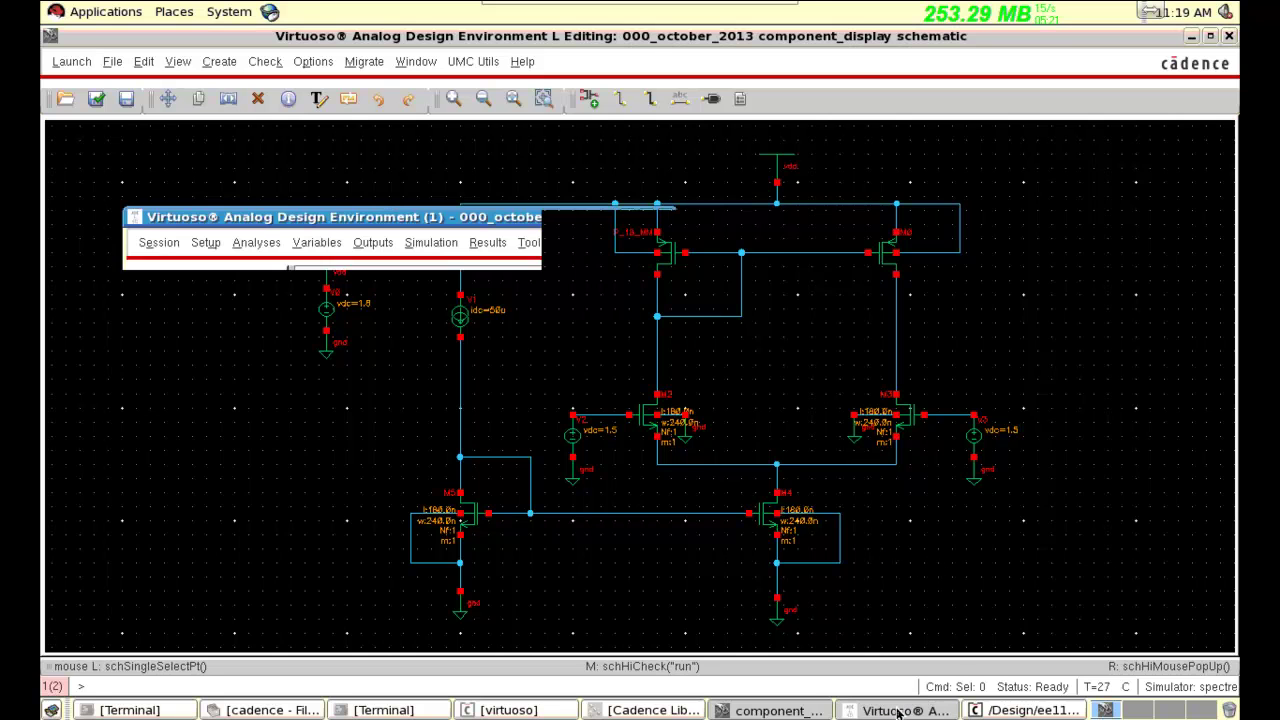
{"action": "left_click", "coordinate": [486, 243]}
{"action": "mouse_move", "coordinate": [502, 312]}
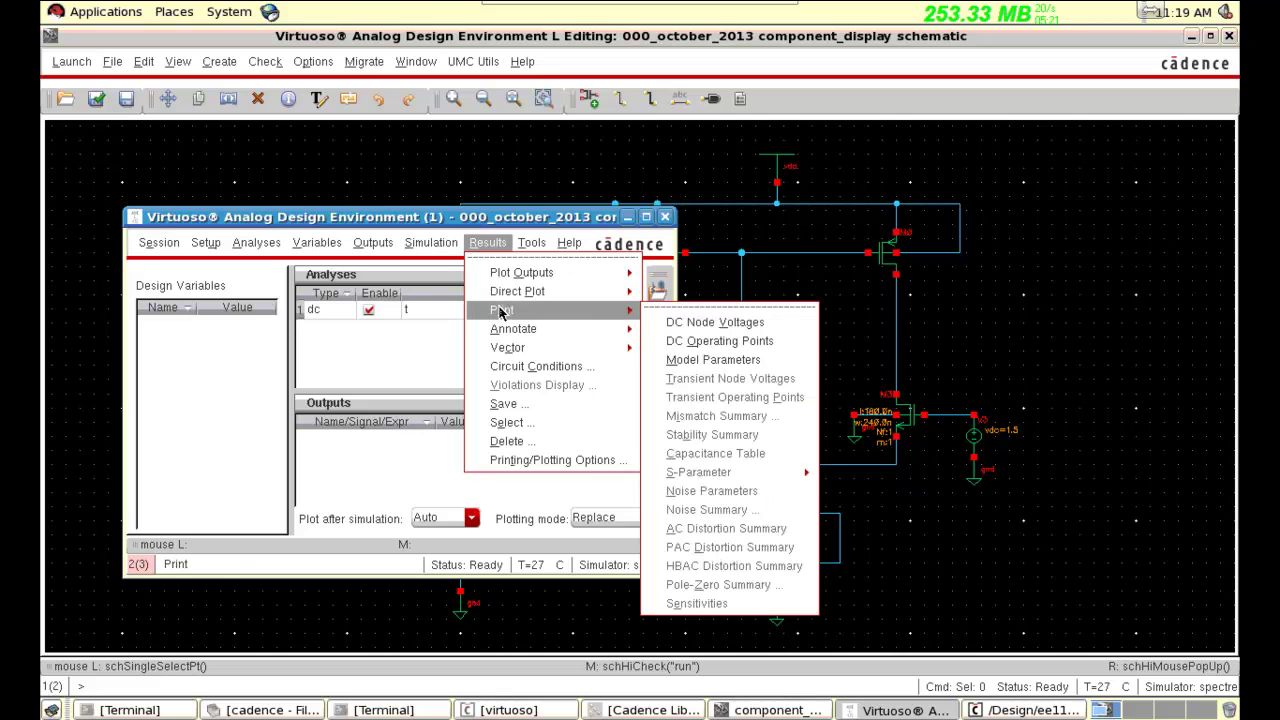
{"action": "left_click", "coordinate": [727, 342]}
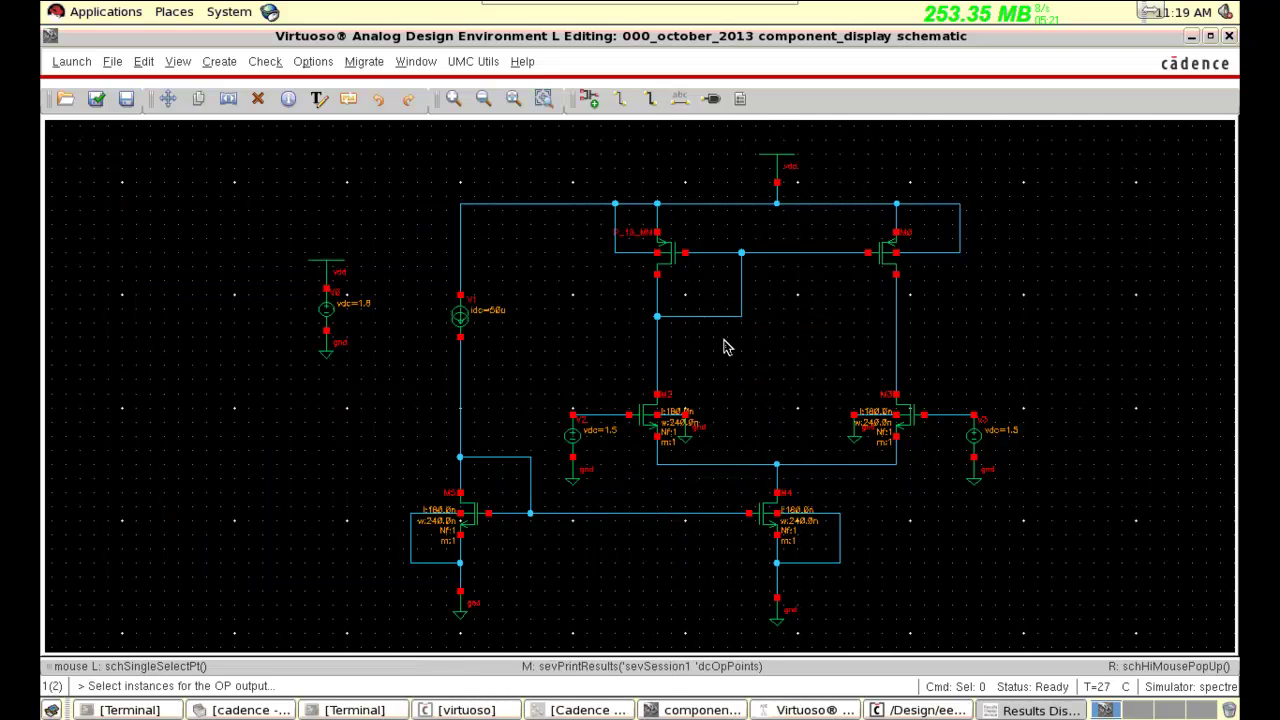
{"action": "left_click", "coordinate": [913, 430]}
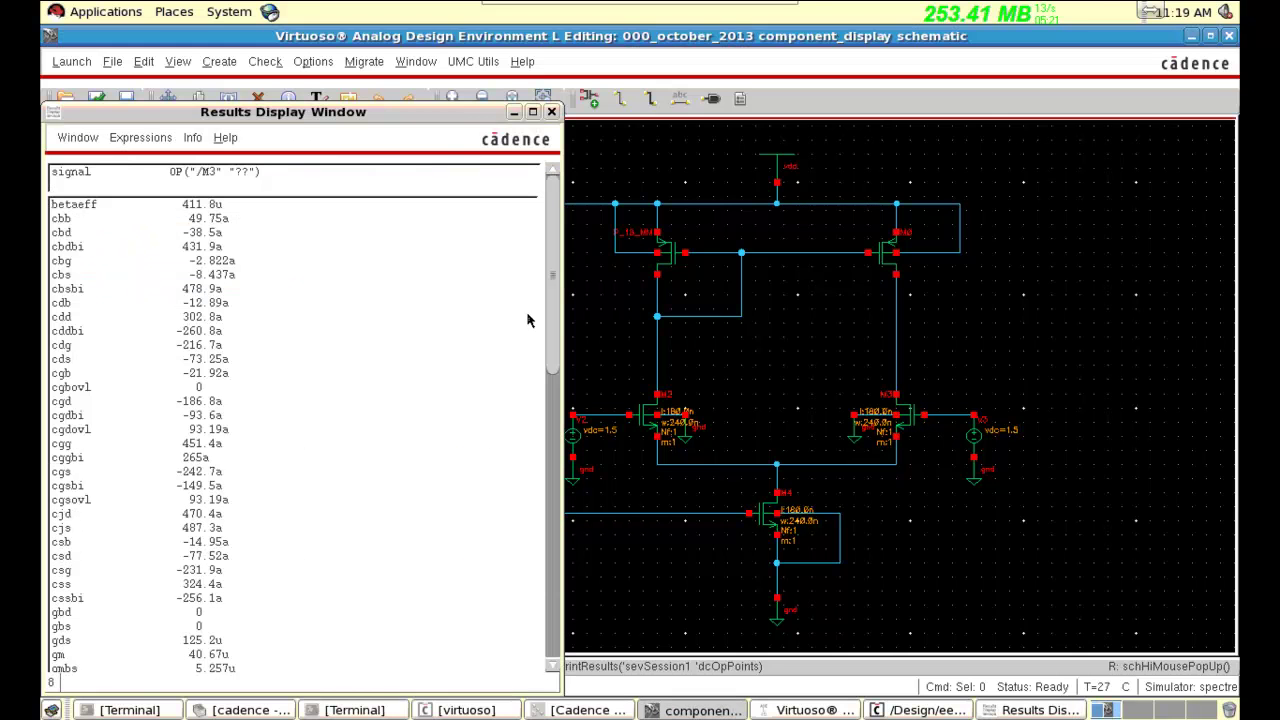
- Examine M3's printed operating-point parameters, including betaeff, cgs, gm, id and region, and close the results window
{"action": "left_click_drag", "start_coordinate": [551, 350], "coordinate": [547, 229]}
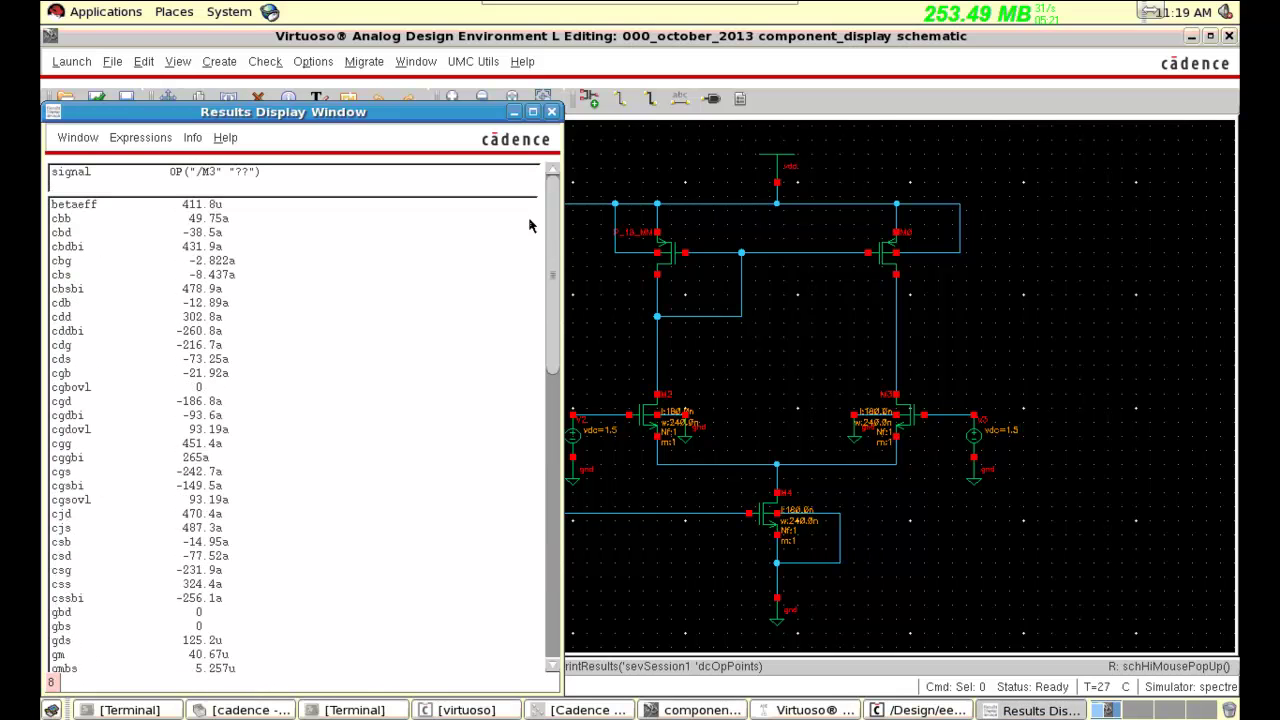
{"action": "left_click", "coordinate": [153, 213]}
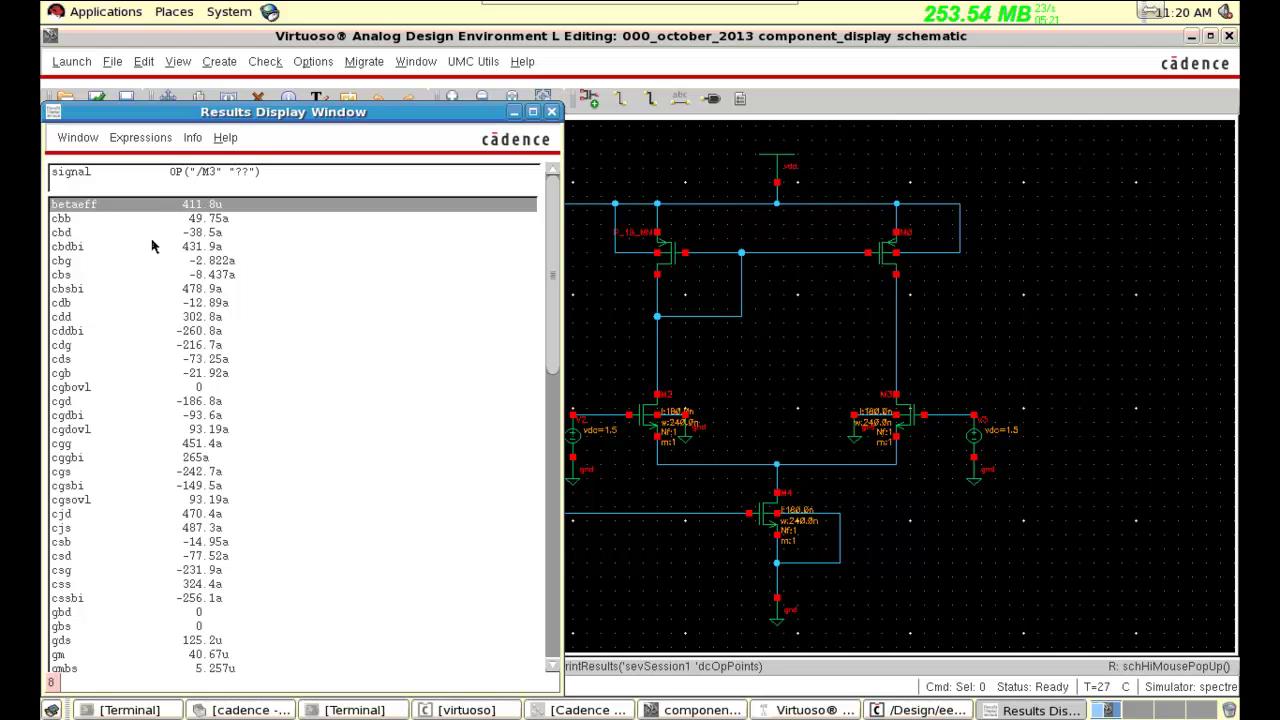
{"action": "left_click", "coordinate": [108, 472]}
{"action": "scroll", "coordinate": [108, 470], "scroll_direction": "down", "scroll_amount": 3}
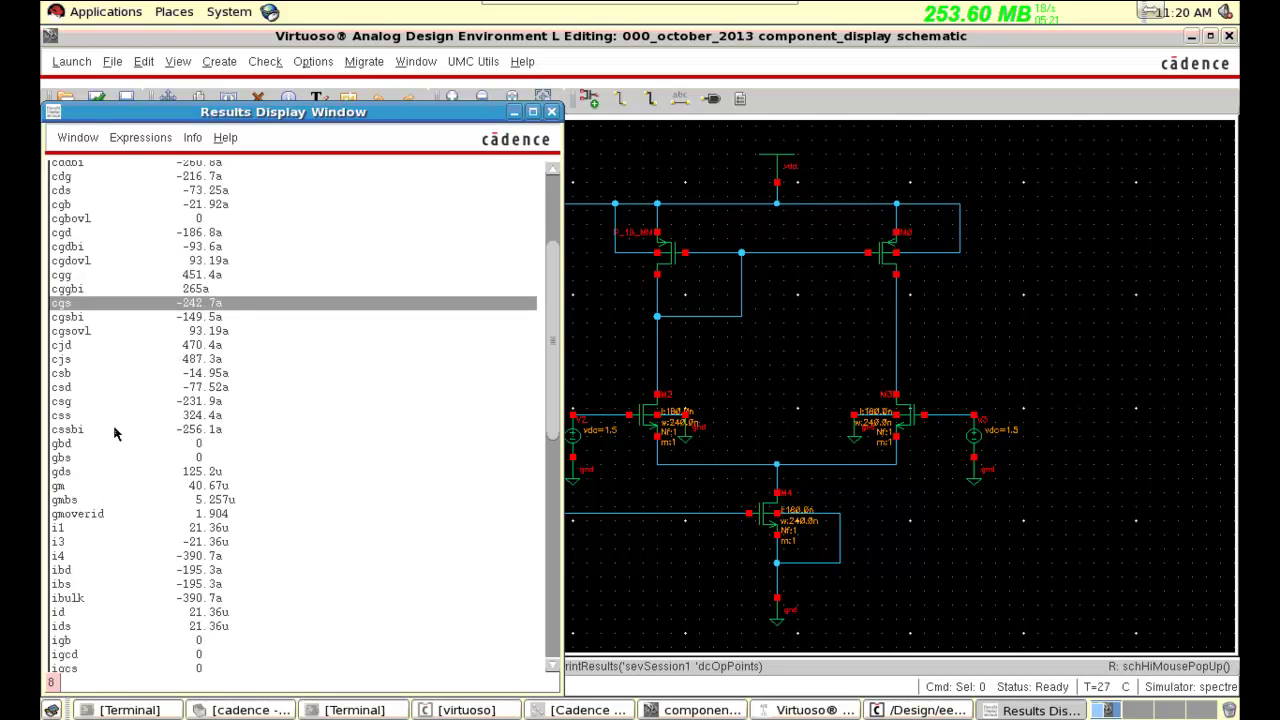
{"action": "left_click", "coordinate": [102, 490]}
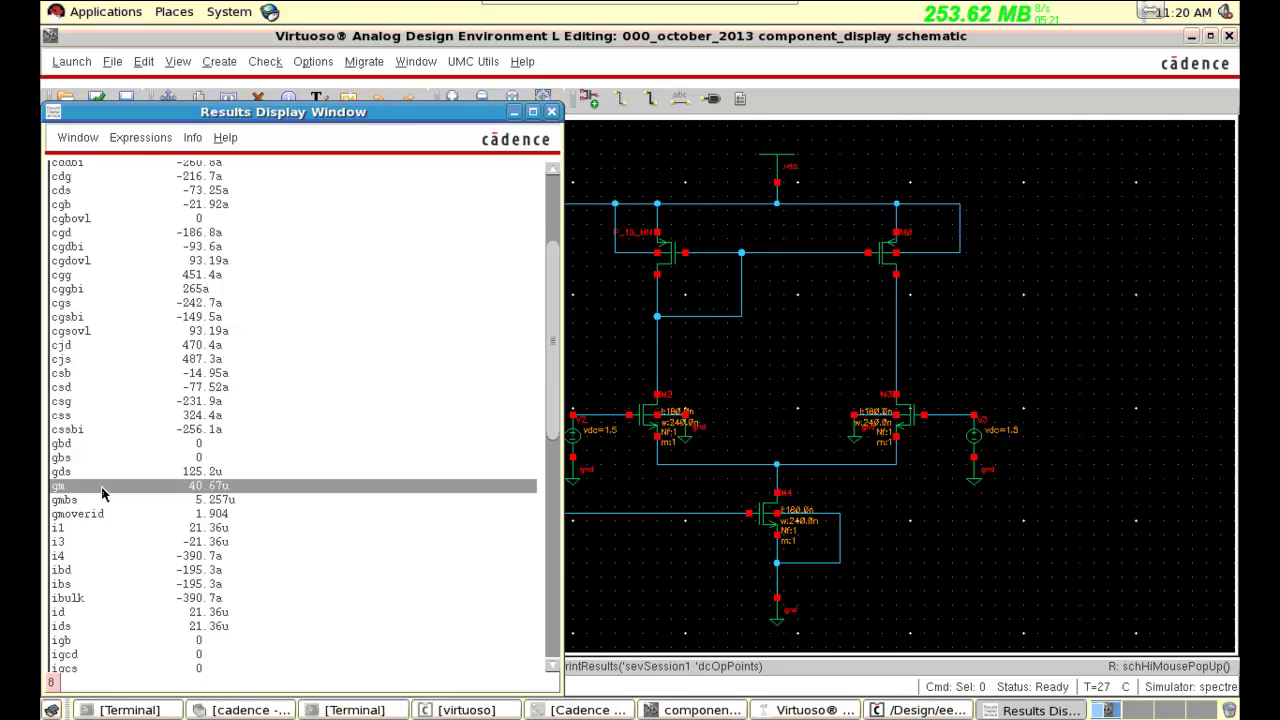
{"action": "scroll", "coordinate": [102, 493], "scroll_direction": "down", "scroll_amount": 1}
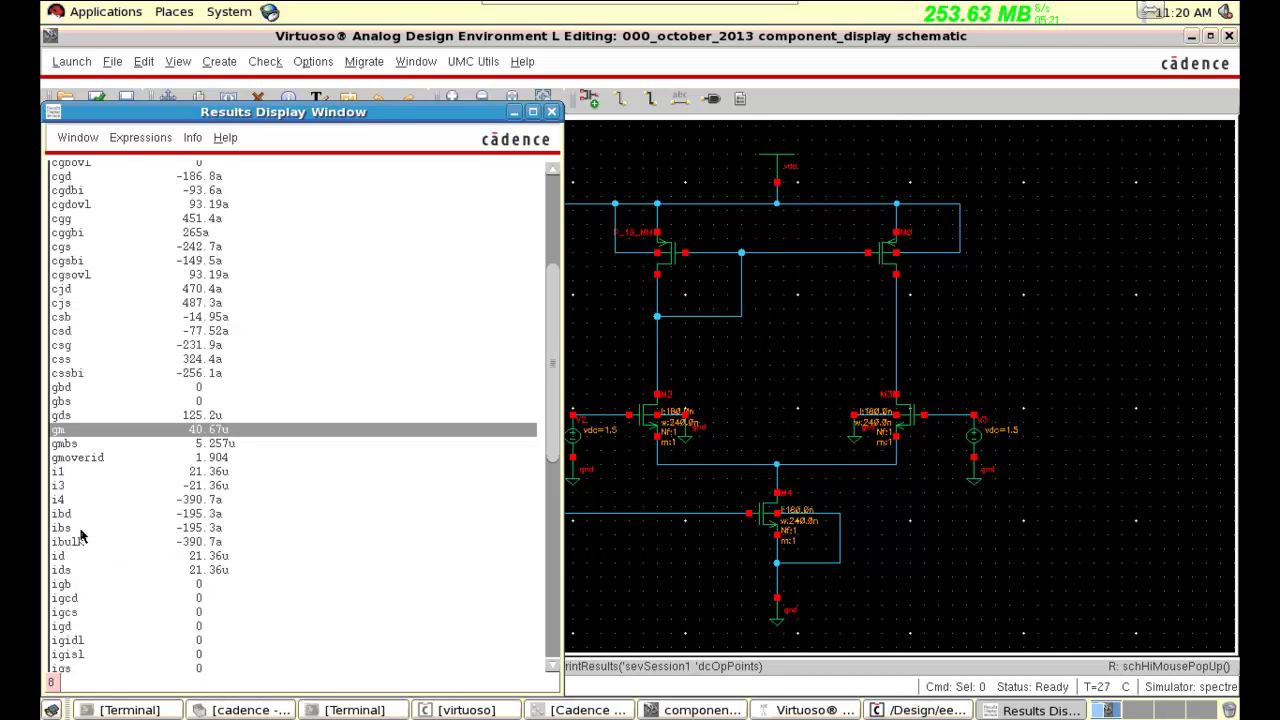
{"action": "left_click", "coordinate": [81, 562]}
{"action": "scroll", "coordinate": [81, 562], "scroll_direction": "down", "scroll_amount": 4}
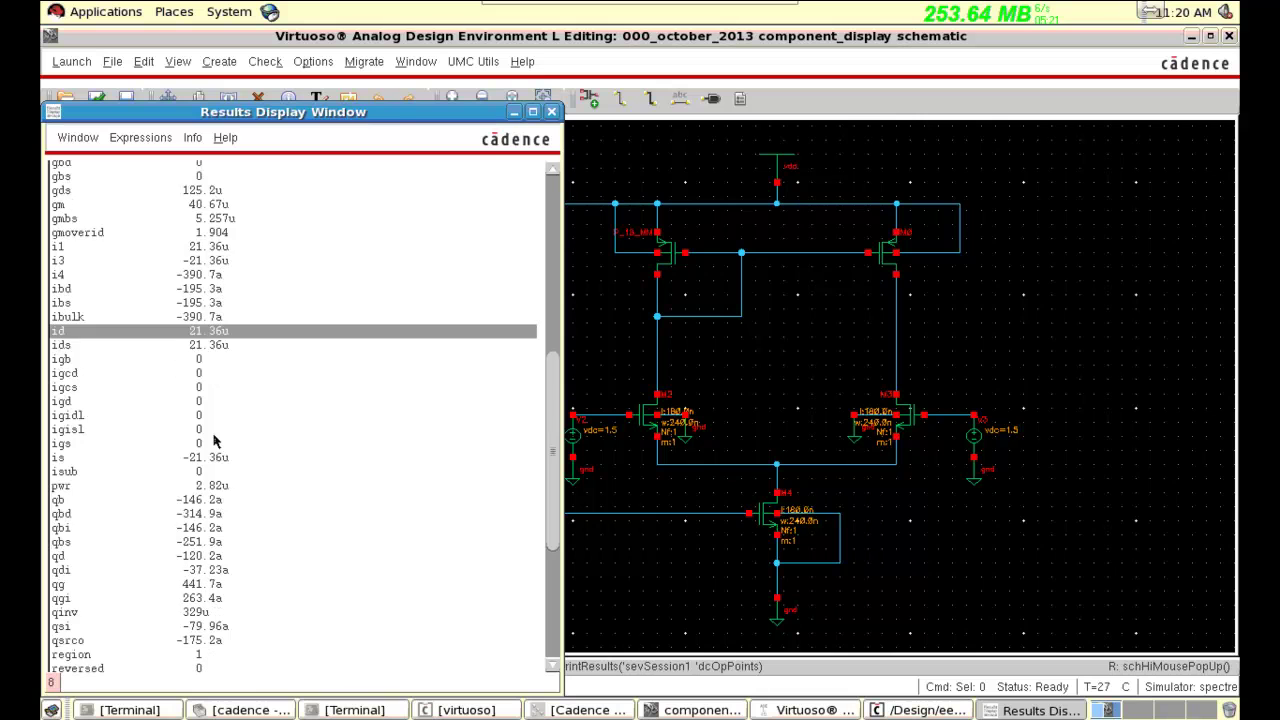
{"action": "scroll", "coordinate": [213, 440], "scroll_direction": "down", "scroll_amount": 4}
{"action": "scroll", "coordinate": [213, 440], "scroll_direction": "down", "scroll_amount": 1}
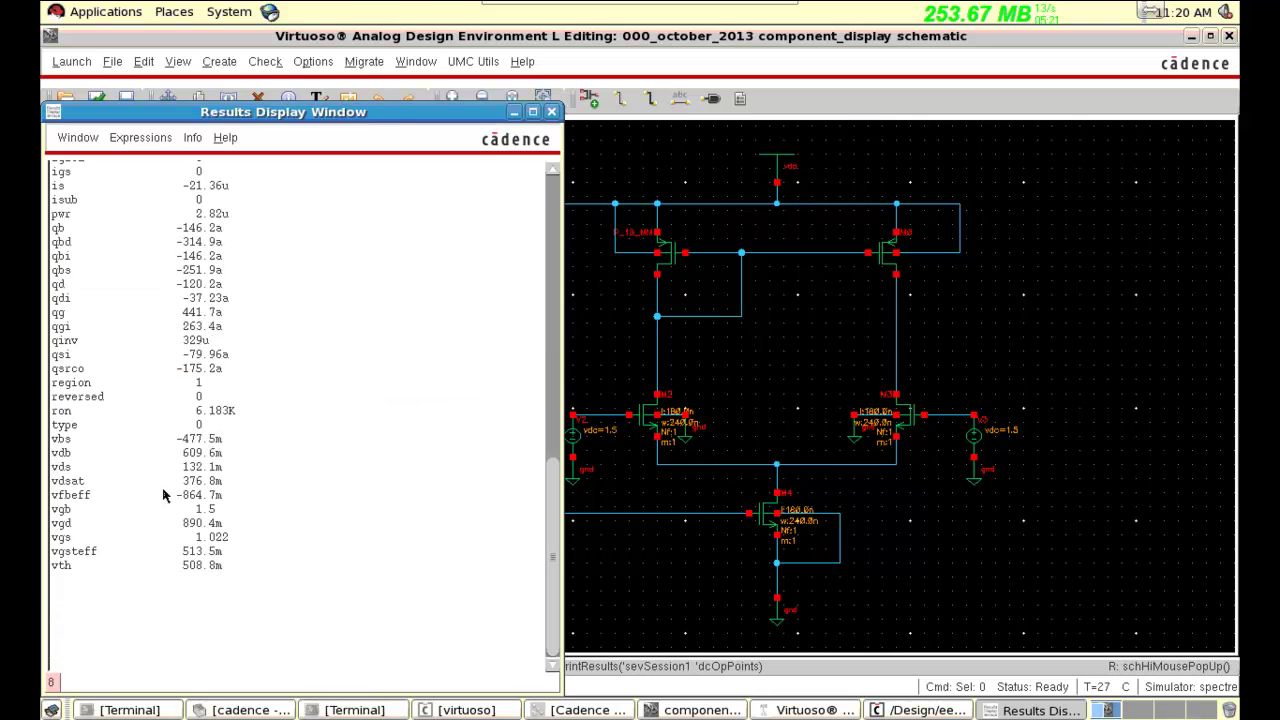
{"action": "left_click", "coordinate": [101, 387]}
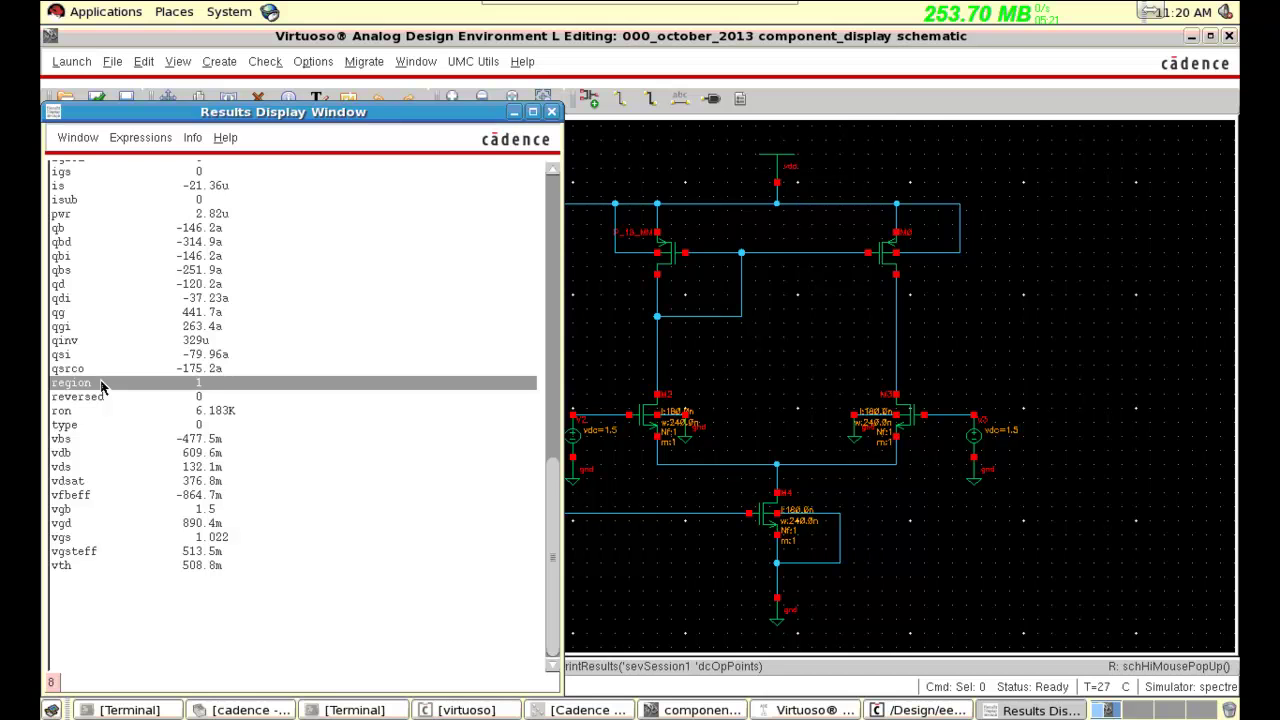
{"action": "left_click", "coordinate": [550, 113]}
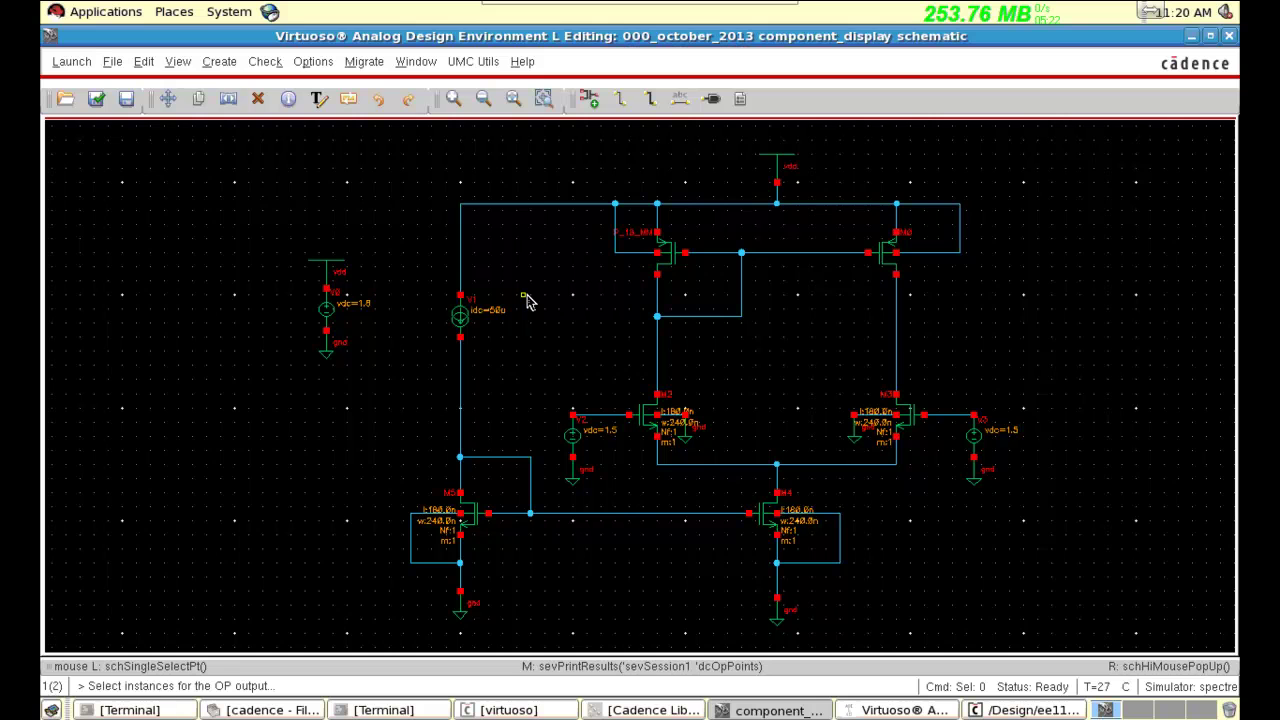
- Print the DC operating points of the diode-connected PMOS transistor M1 and close the results window
{"action": "left_click", "coordinate": [676, 268]}
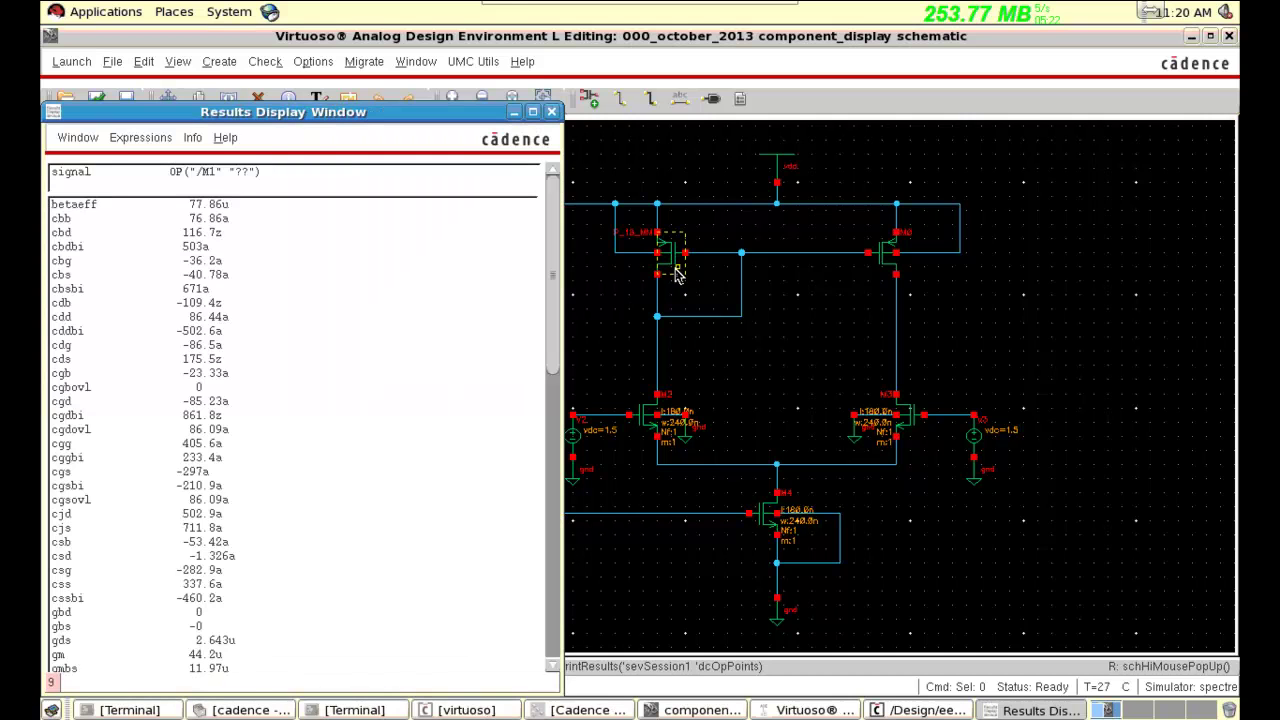
{"action": "left_click", "coordinate": [551, 112]}
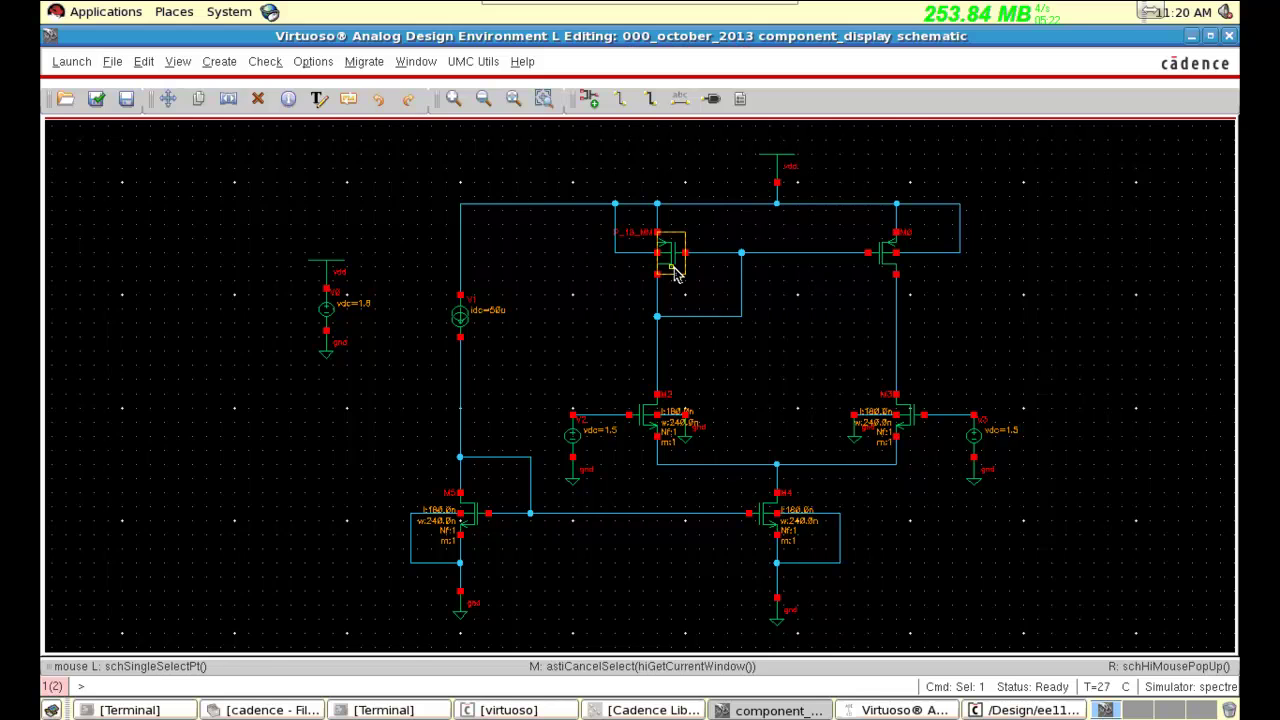
- Review the object properties of PMOS transistor M1, including its width, length and finger number, and deselect it
{"action": "key", "text": "q"}
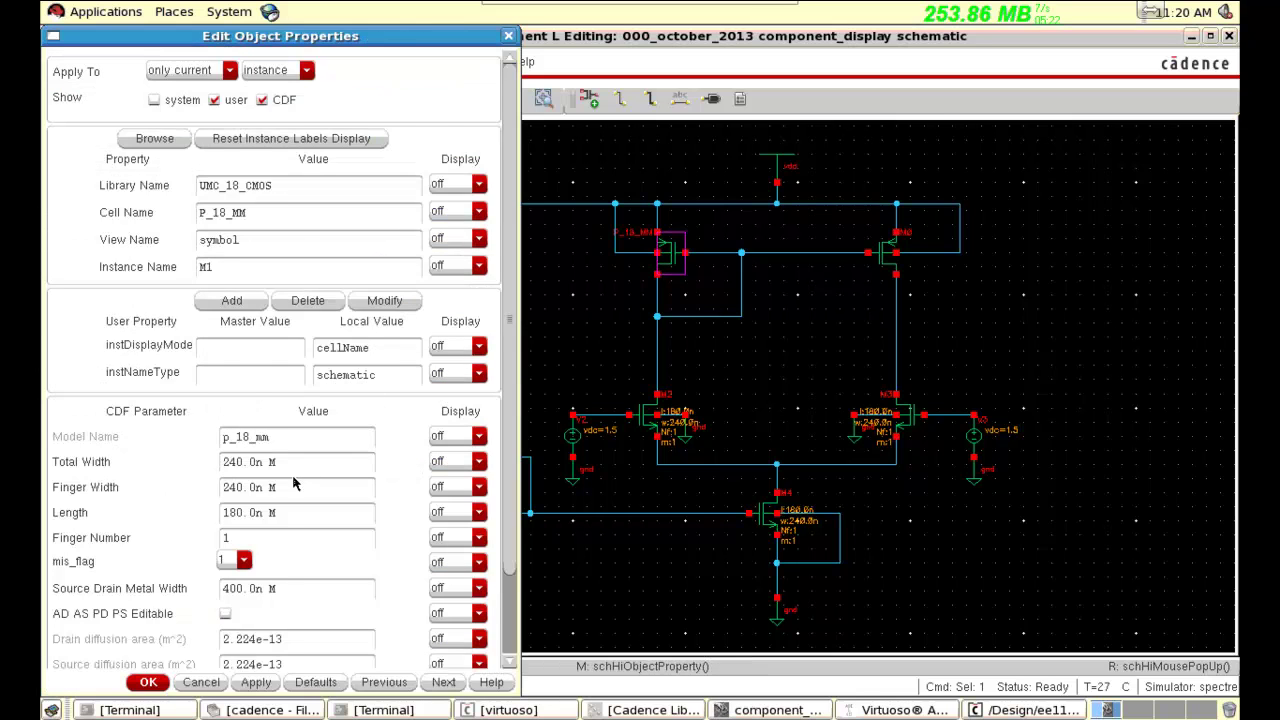
{"action": "scroll", "coordinate": [297, 483], "scroll_direction": "down", "scroll_amount": 2}
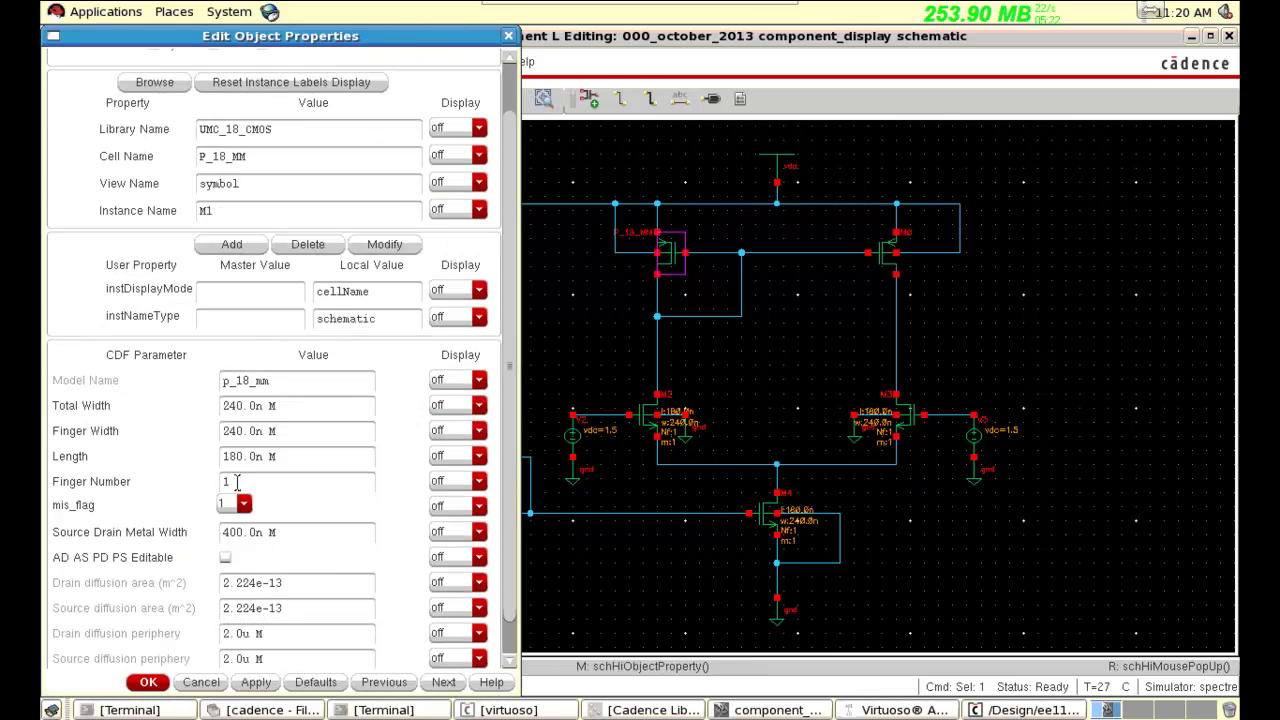
{"action": "left_click", "coordinate": [509, 37]}
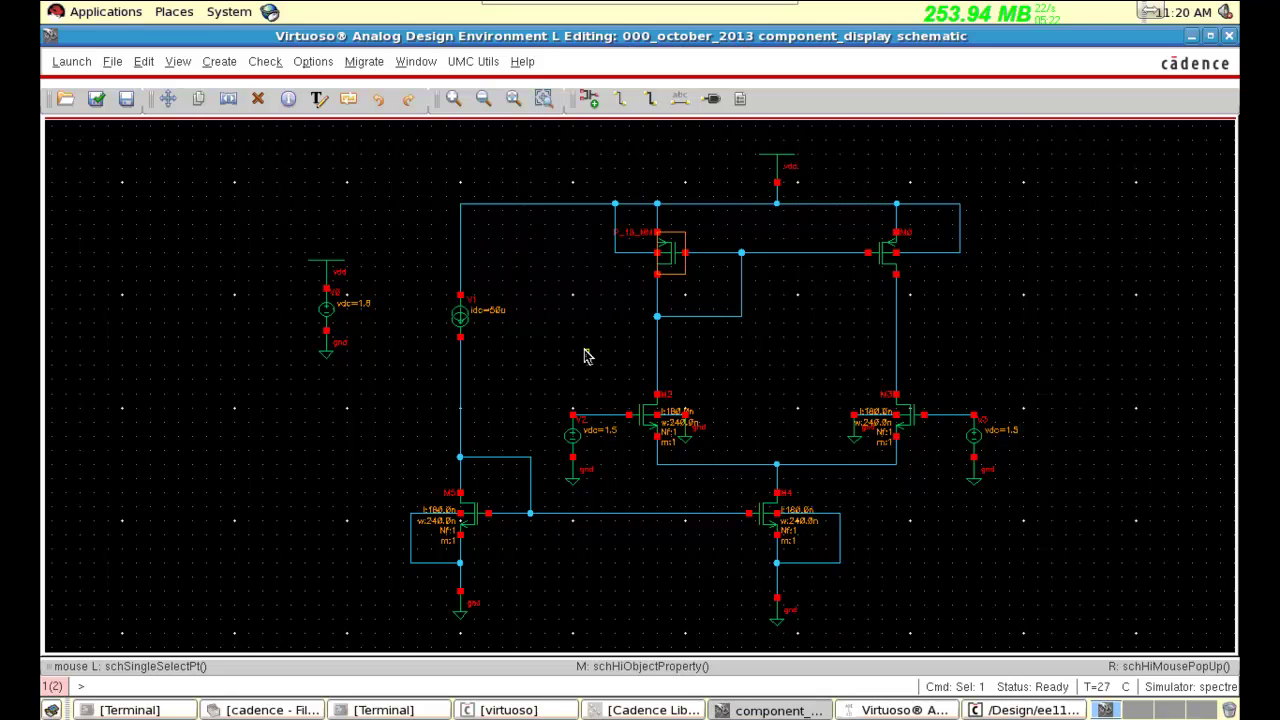
{"action": "left_click", "coordinate": [587, 357]}
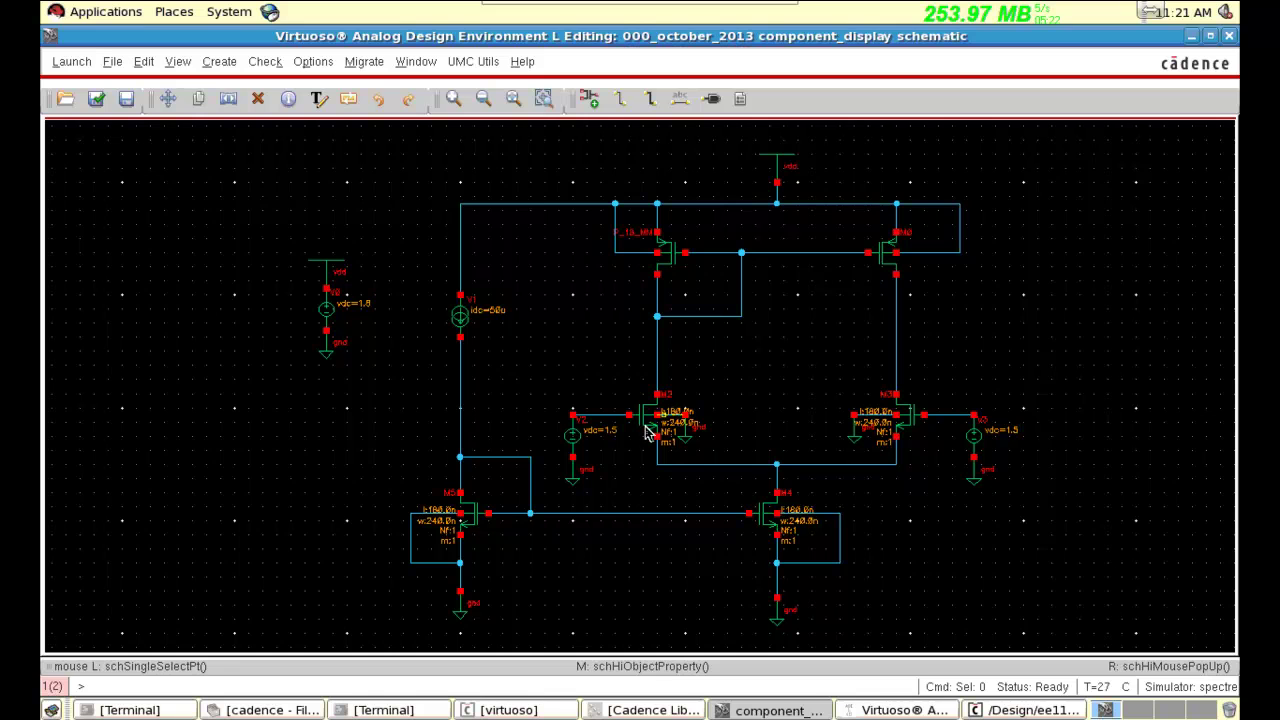
- Print the DC operating points of transistor M3 once more and close the results window
{"action": "left_click", "coordinate": [900, 710]}
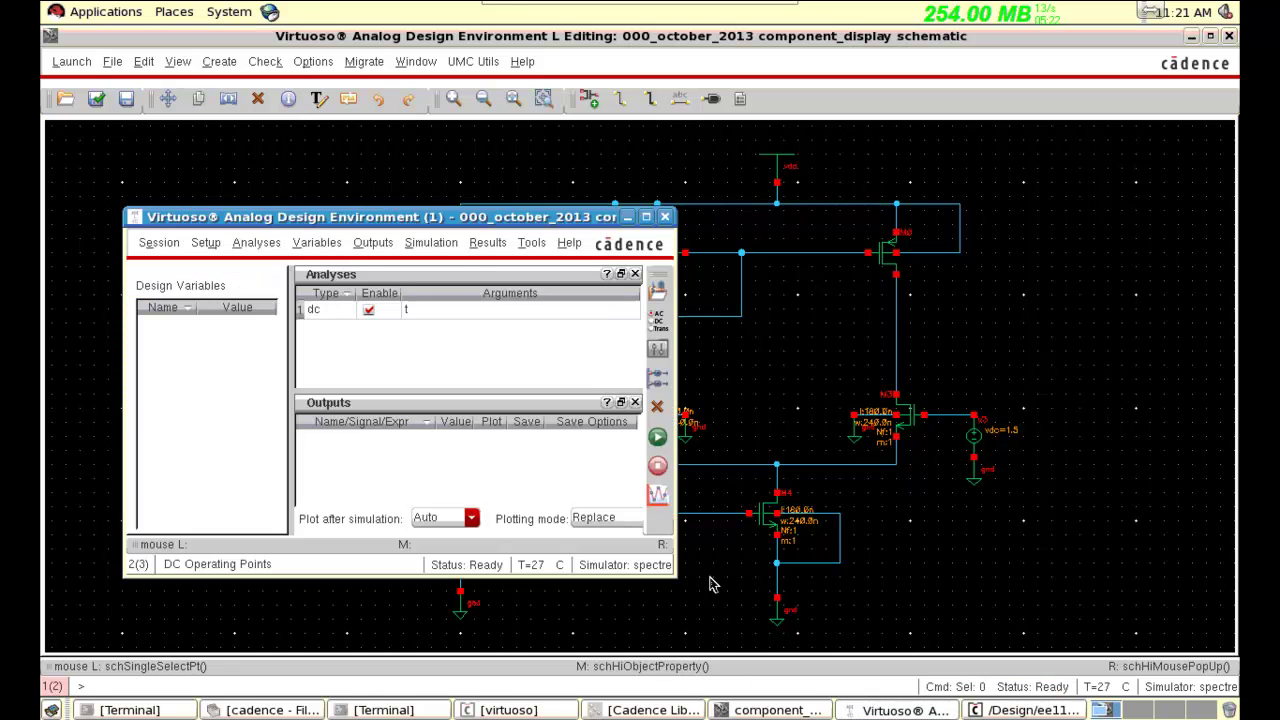
{"action": "left_click", "coordinate": [492, 246]}
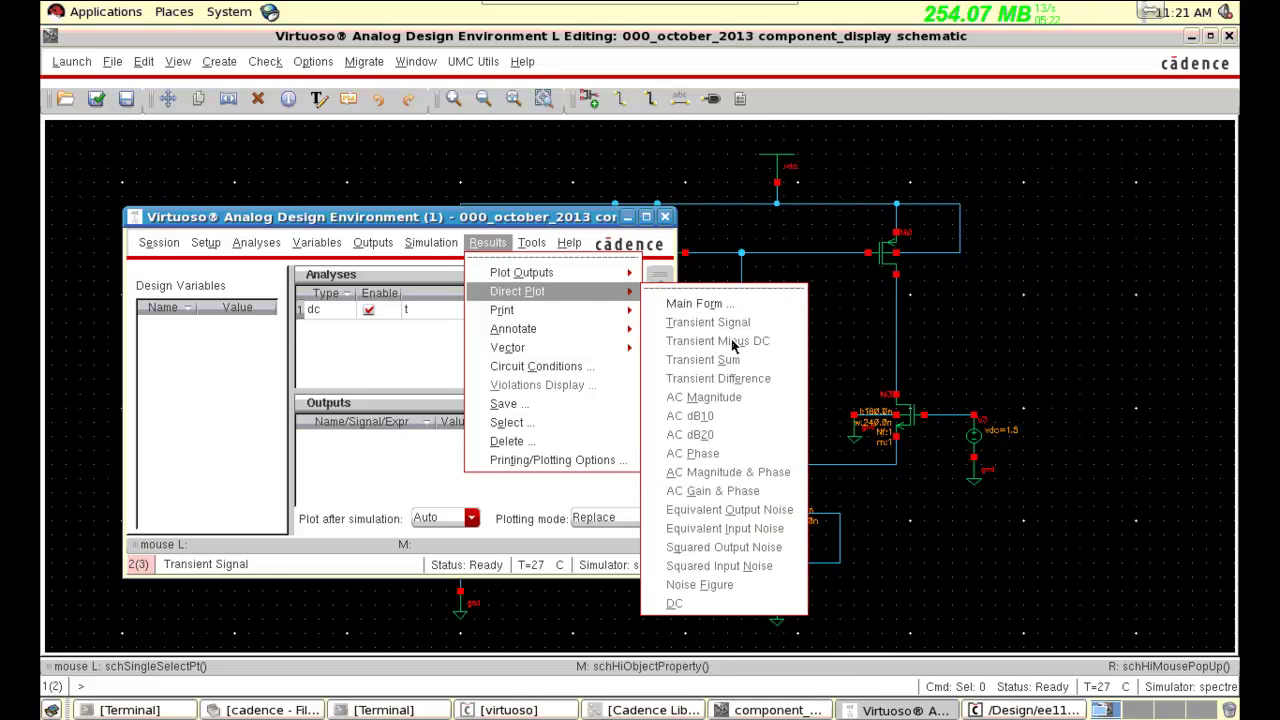
{"action": "mouse_move", "coordinate": [577, 317]}
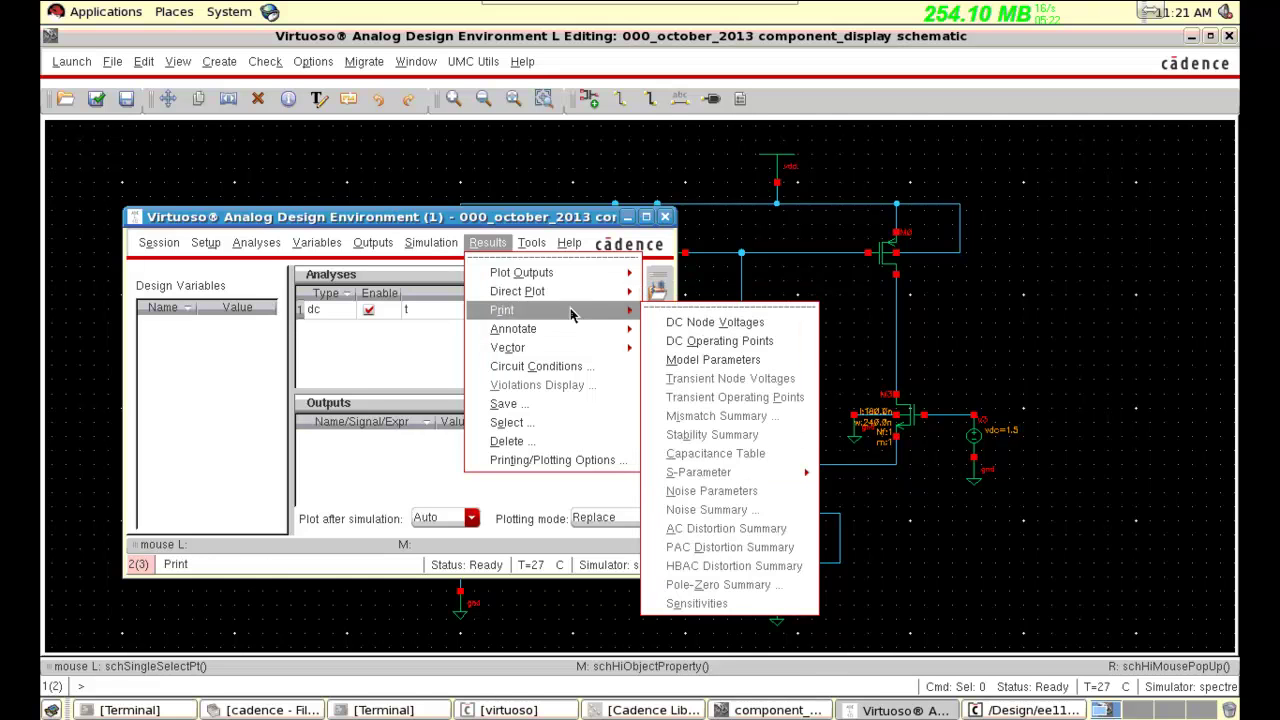
{"action": "left_click", "coordinate": [735, 342]}
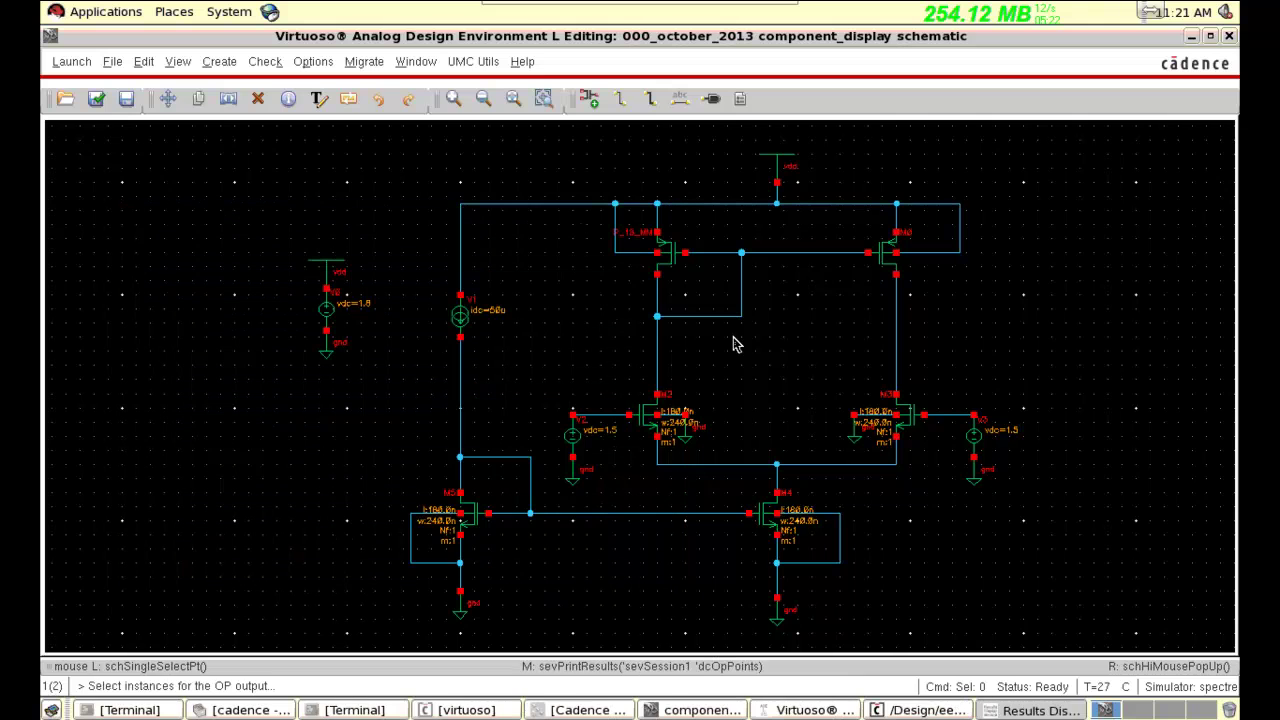
{"action": "left_click", "coordinate": [912, 424]}
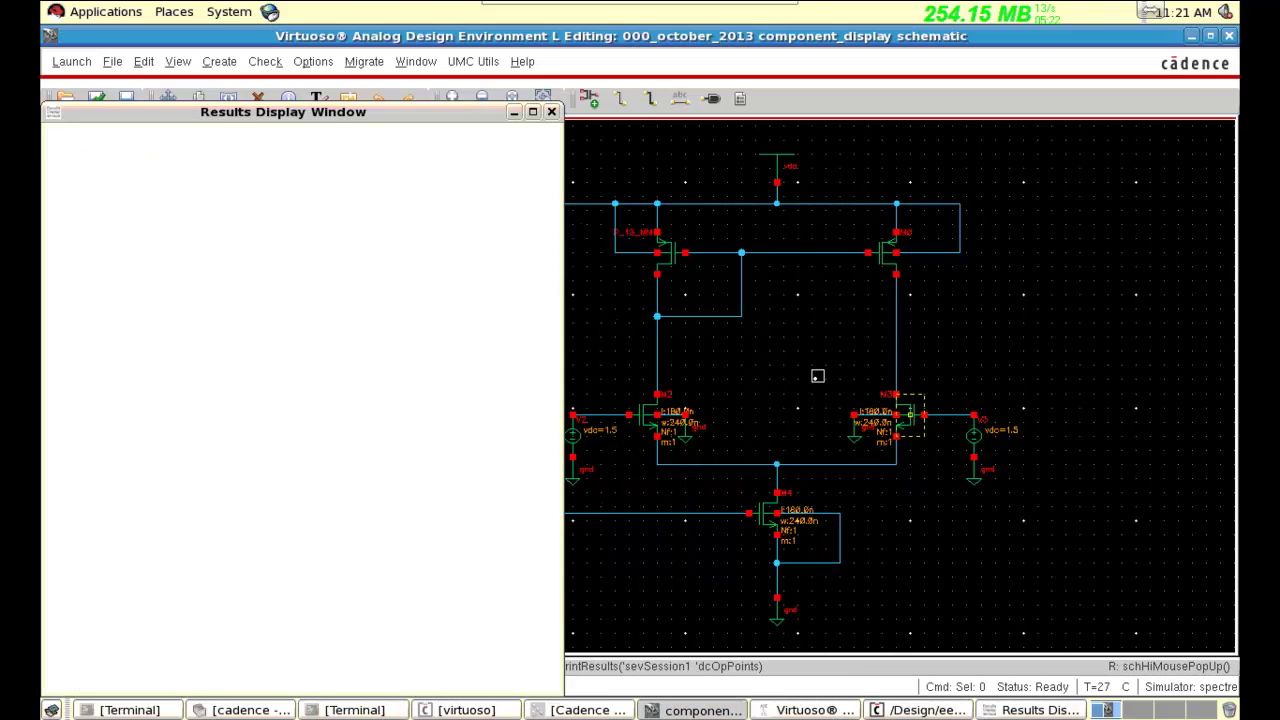
{"action": "left_click", "coordinate": [551, 111]}
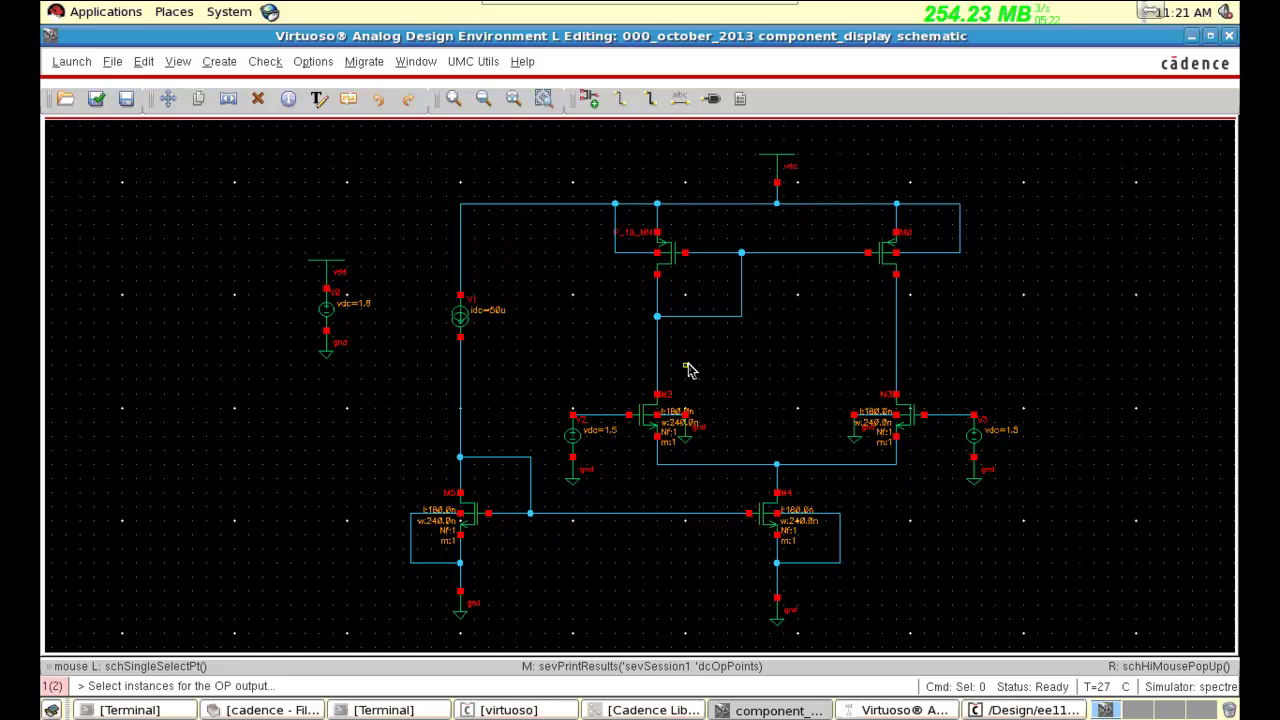
- Open the component display options for transistor M2 and move the dialog clear of the simulation windows
{"action": "left_click", "coordinate": [145, 63]}
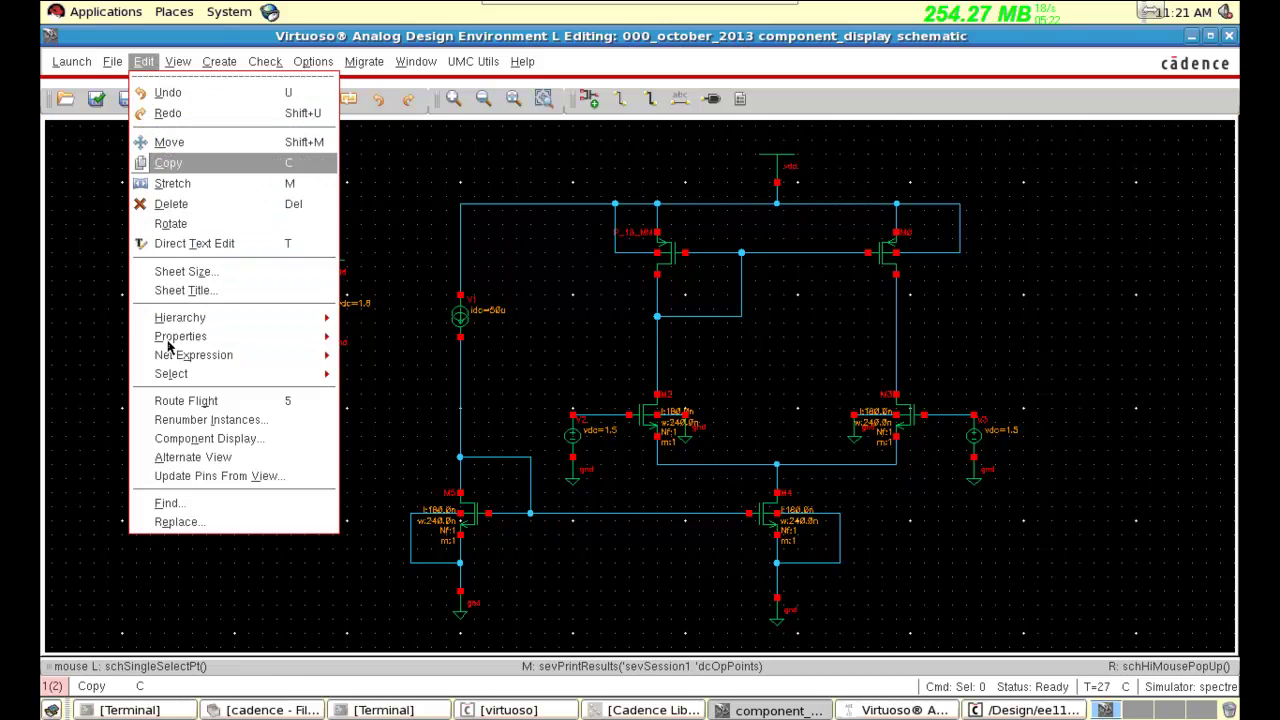
{"action": "left_click", "coordinate": [188, 444]}
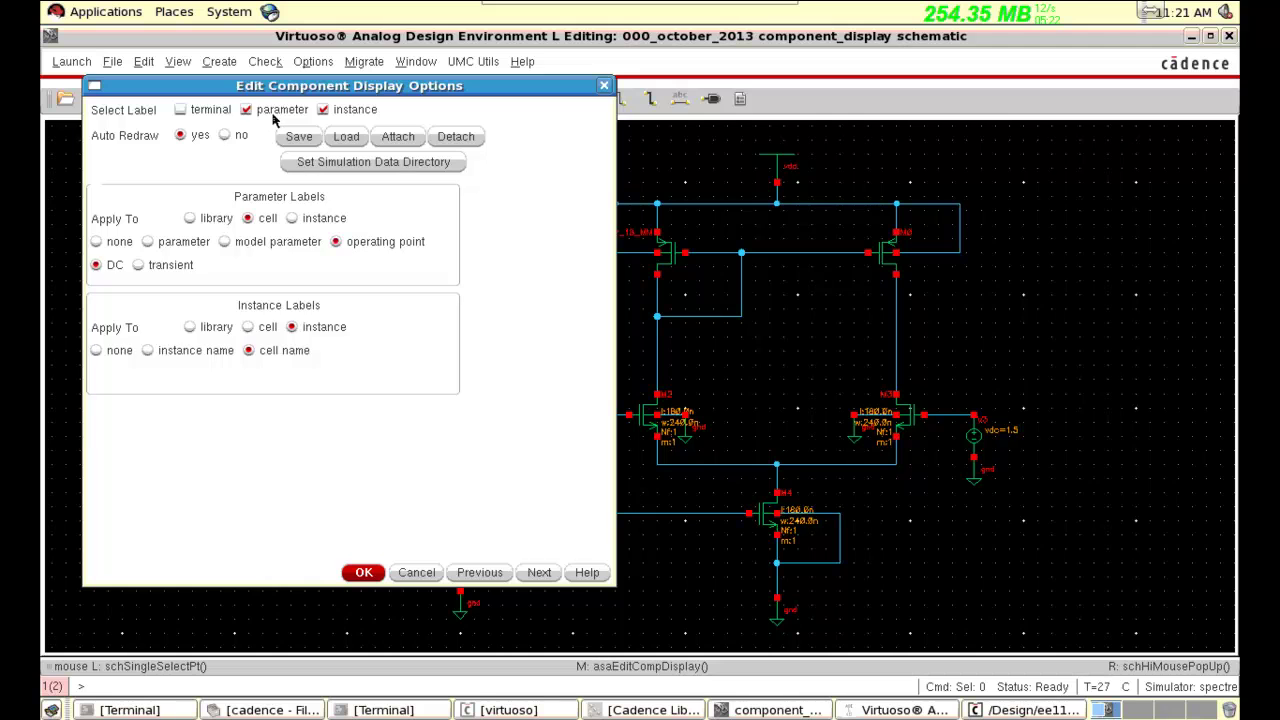
{"action": "left_click", "coordinate": [277, 117]}
{"action": "left_click", "coordinate": [250, 116]}
{"action": "left_click", "coordinate": [637, 428]}
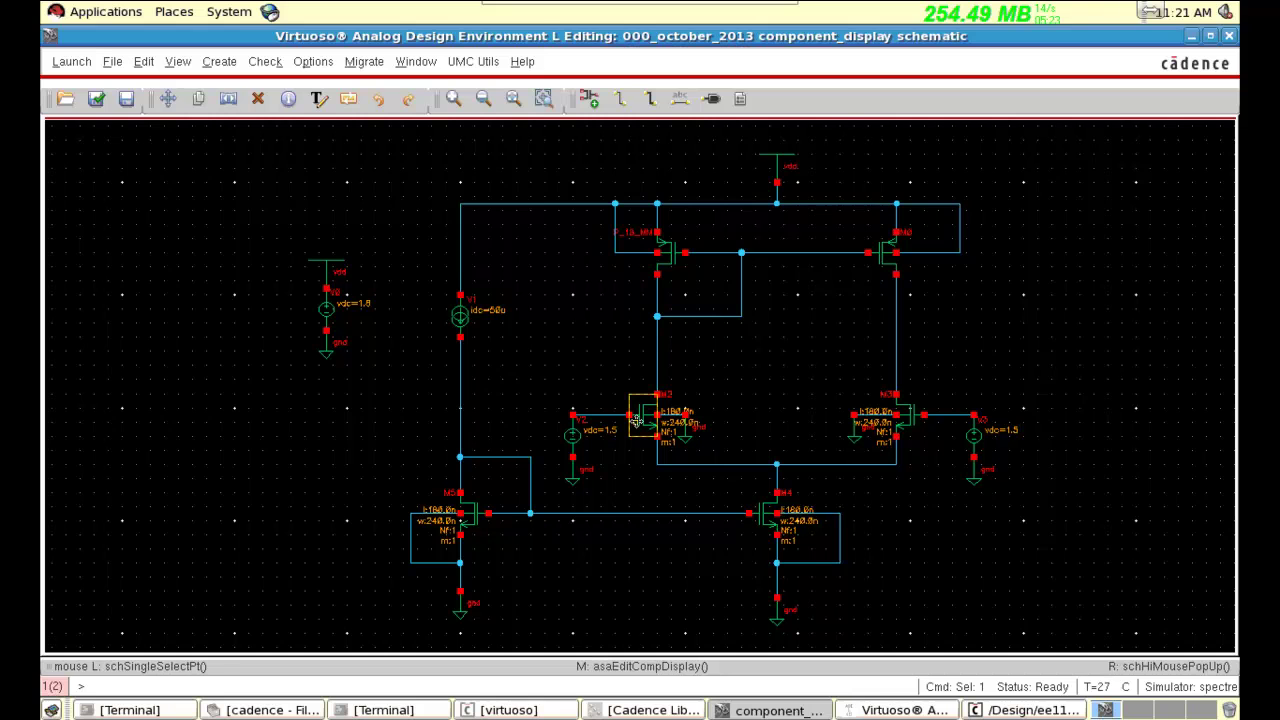
{"action": "left_click", "coordinate": [1191, 35]}
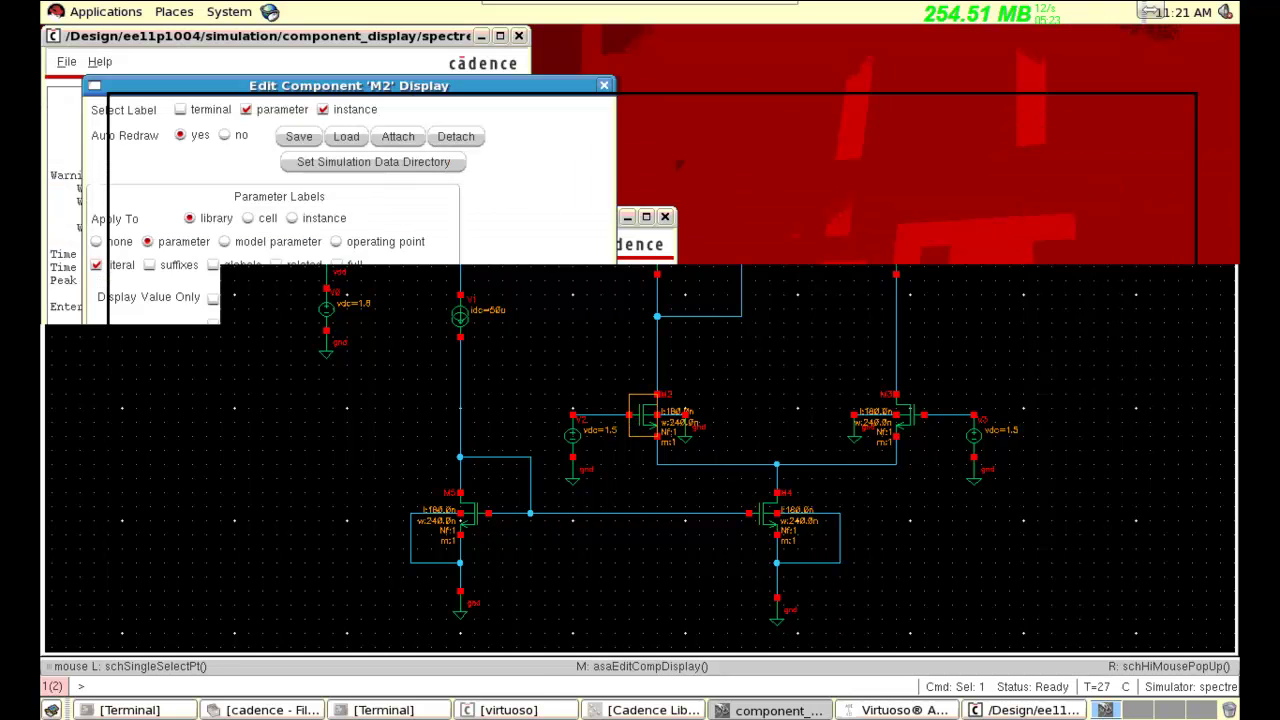
{"action": "left_click_drag", "start_coordinate": [504, 98], "coordinate": [779, 96]}
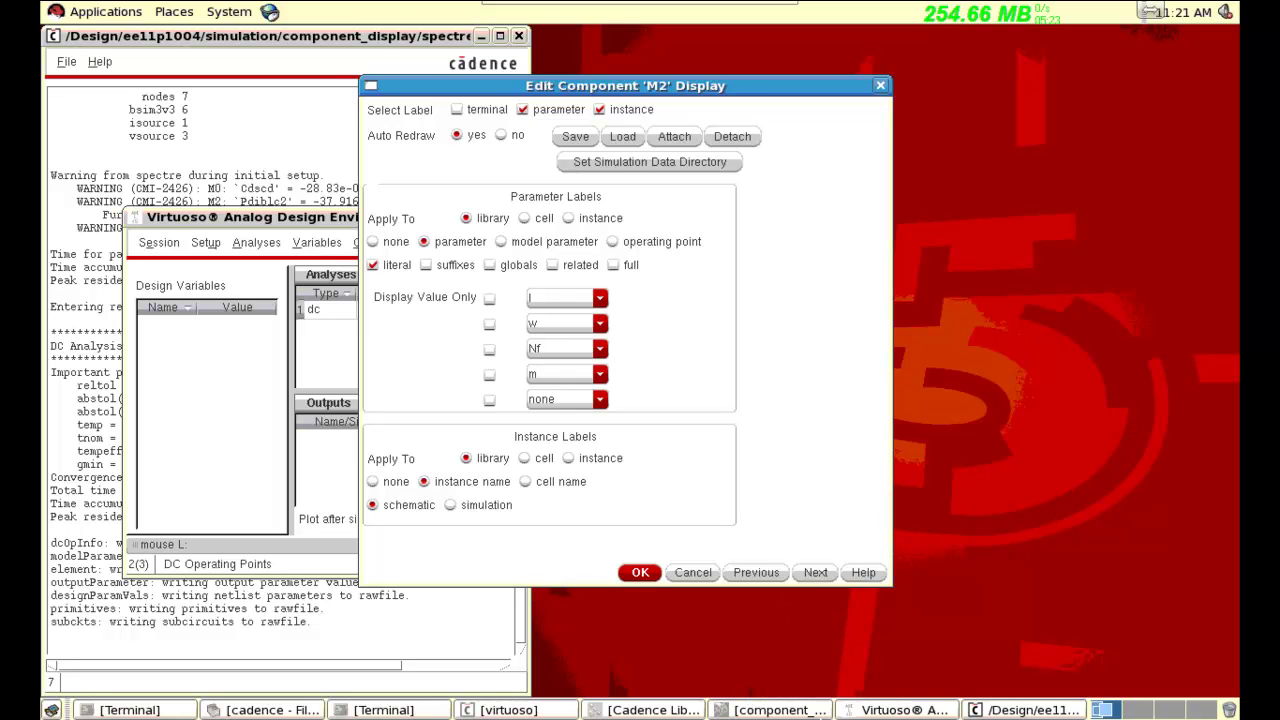
- Check M2's labels on the schematic and switch its library-level parameter labels to DC operating point
{"action": "left_click", "coordinate": [778, 710]}
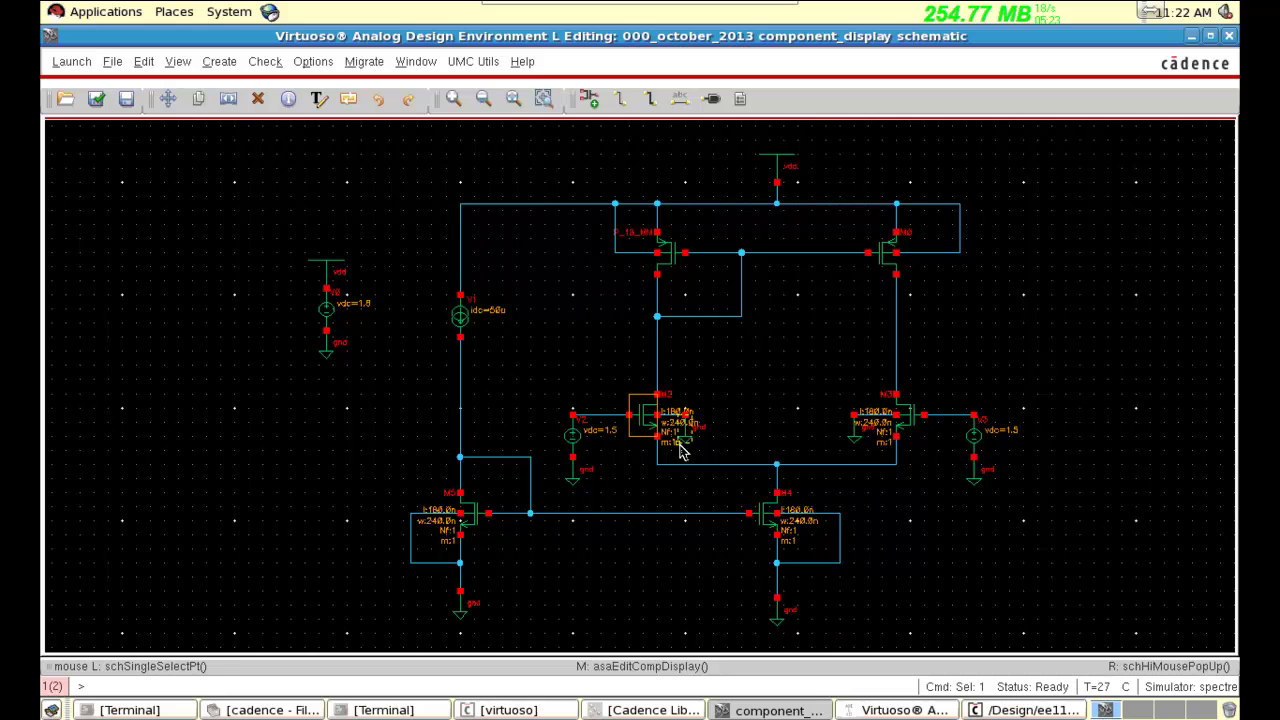
{"action": "left_click", "coordinate": [1189, 37]}
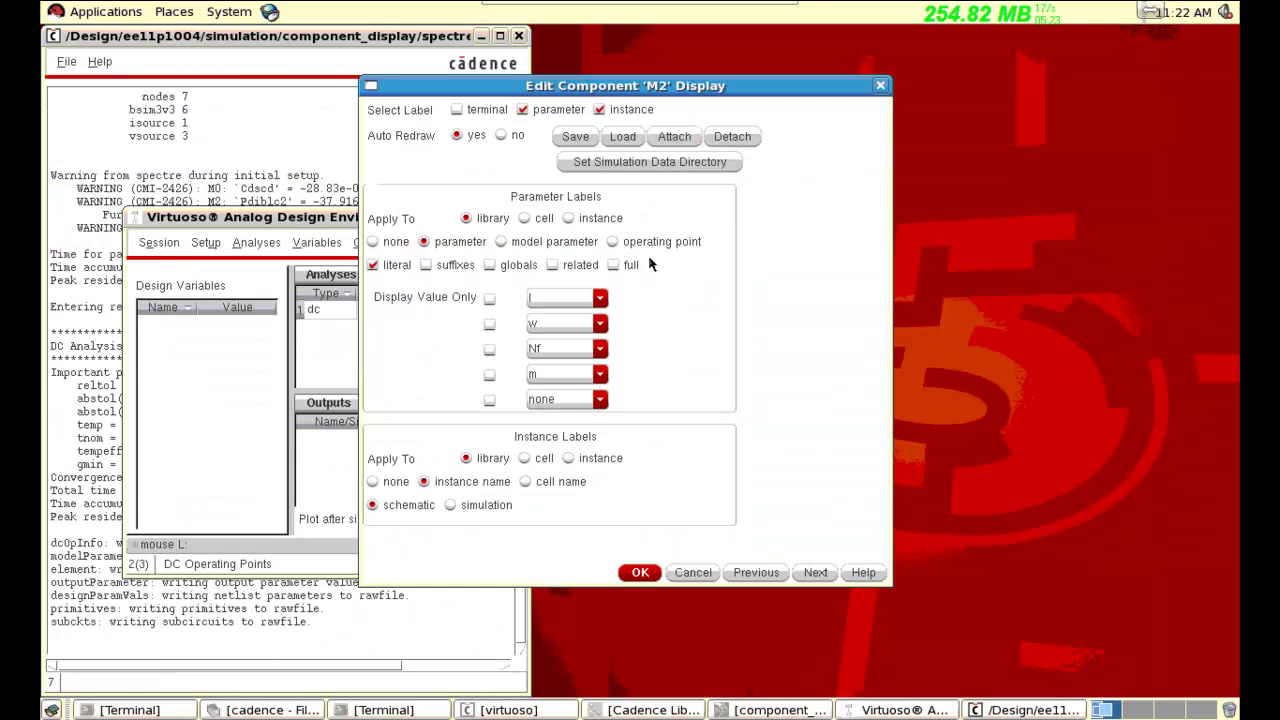
{"action": "left_click", "coordinate": [613, 242]}
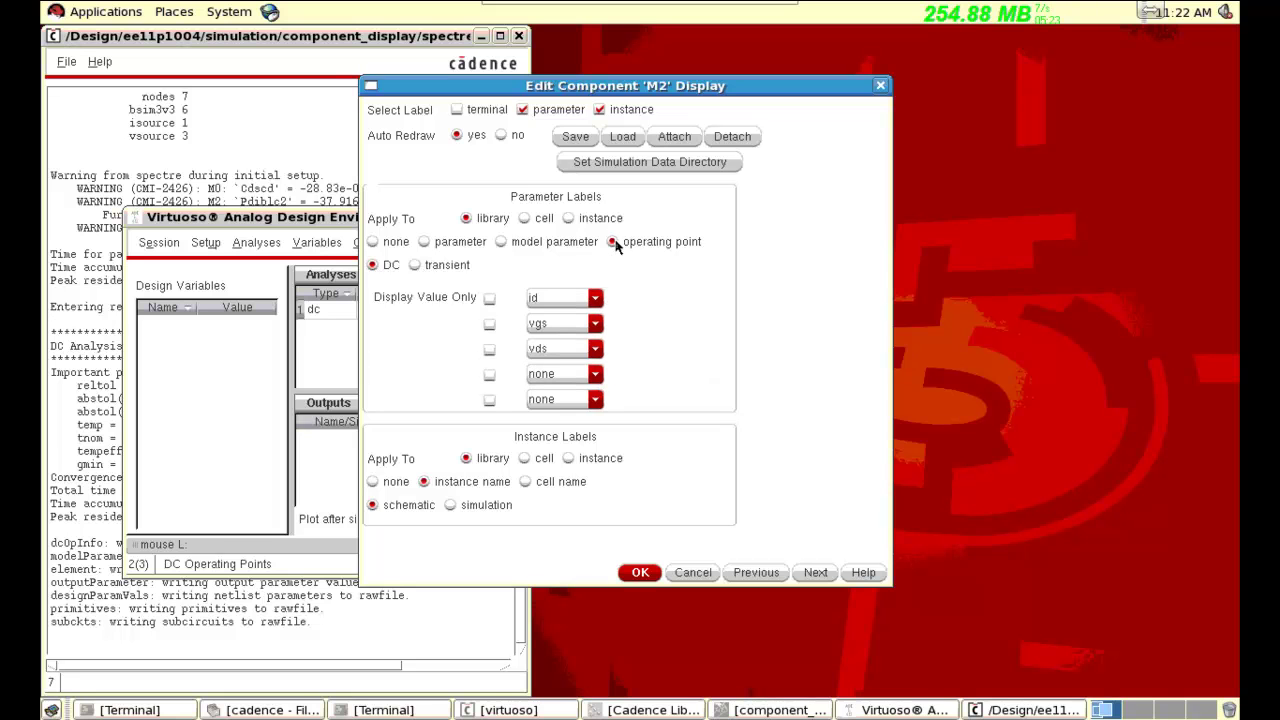
{"action": "left_click", "coordinate": [557, 300]}
{"action": "left_click", "coordinate": [557, 300]}
- Set the fourth operating-point label in M2's display options to gm
{"action": "left_click", "coordinate": [558, 376]}
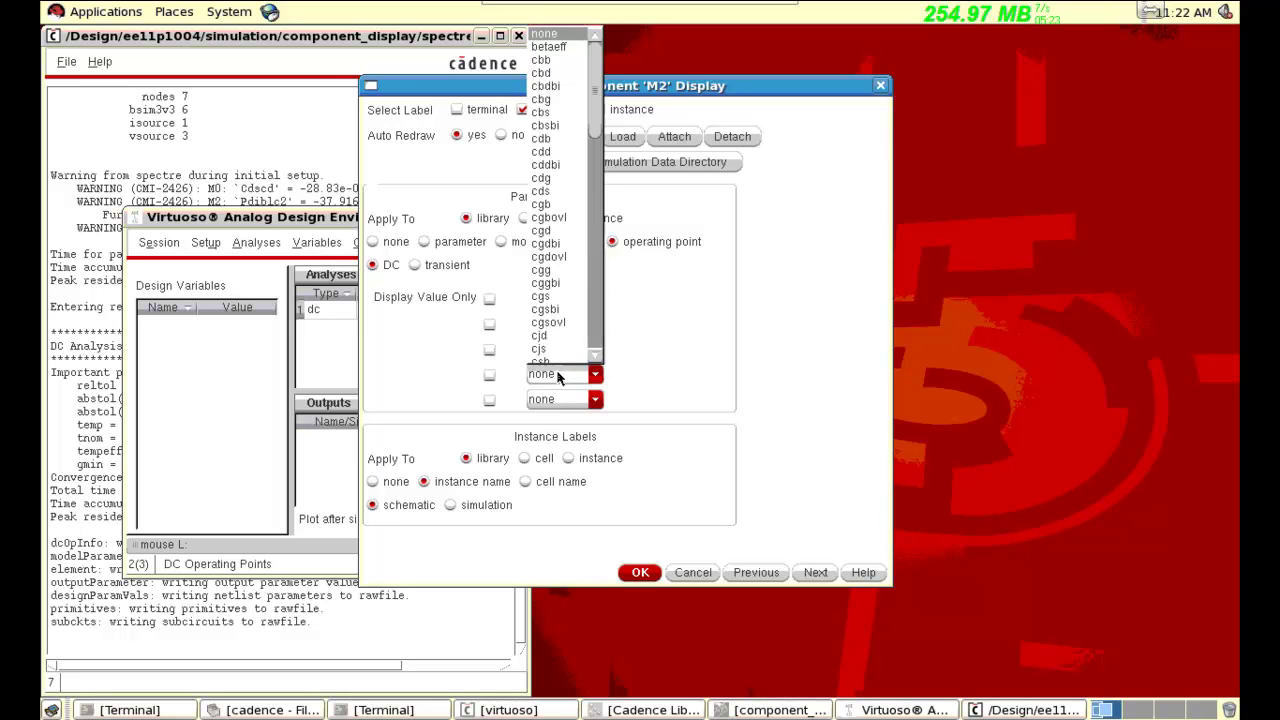
{"action": "scroll", "coordinate": [589, 109], "scroll_direction": "down", "scroll_amount": 1}
{"action": "scroll", "coordinate": [597, 60], "scroll_direction": "up", "scroll_amount": 1}
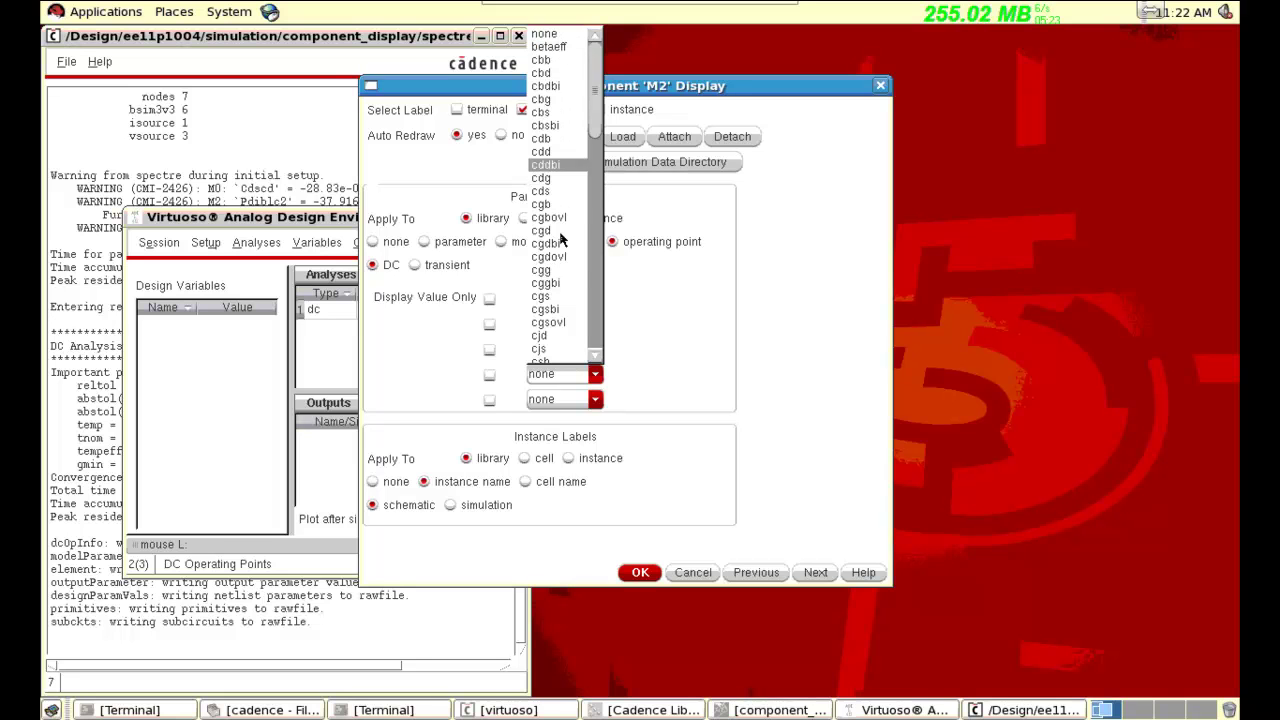
{"action": "scroll", "coordinate": [560, 284], "scroll_direction": "down", "scroll_amount": 3}
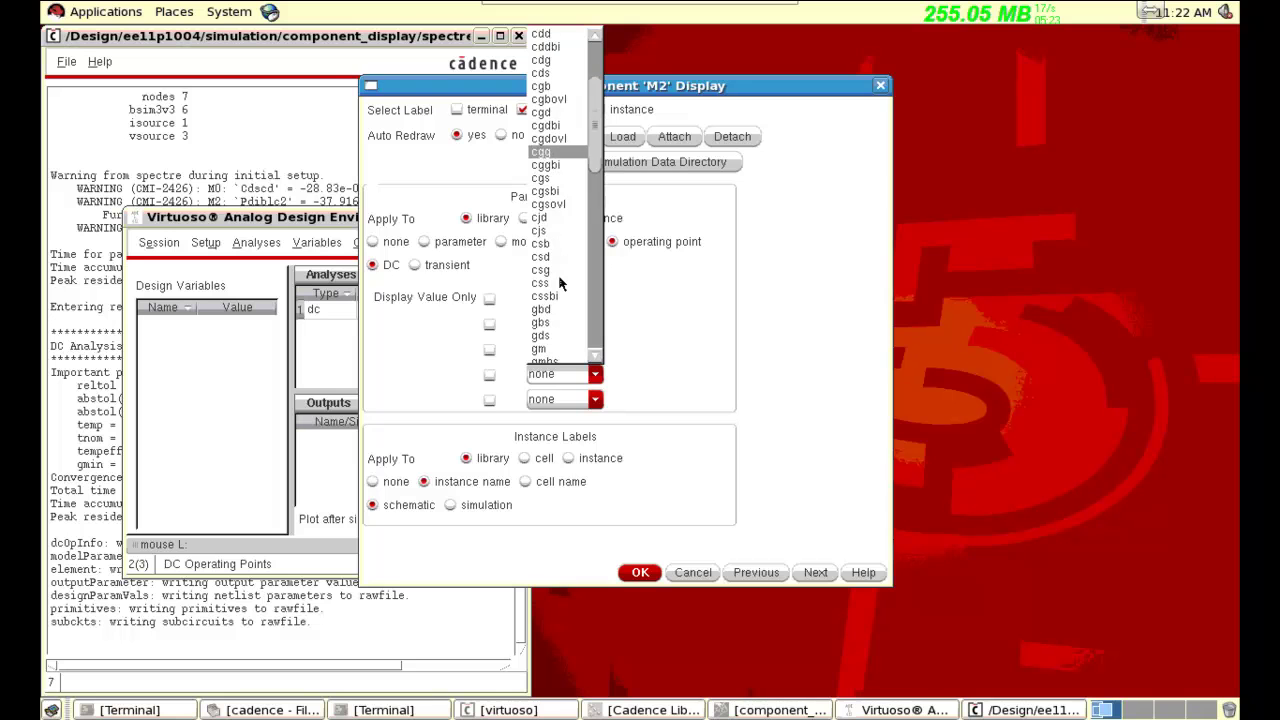
{"action": "scroll", "coordinate": [560, 284], "scroll_direction": "down", "scroll_amount": 3}
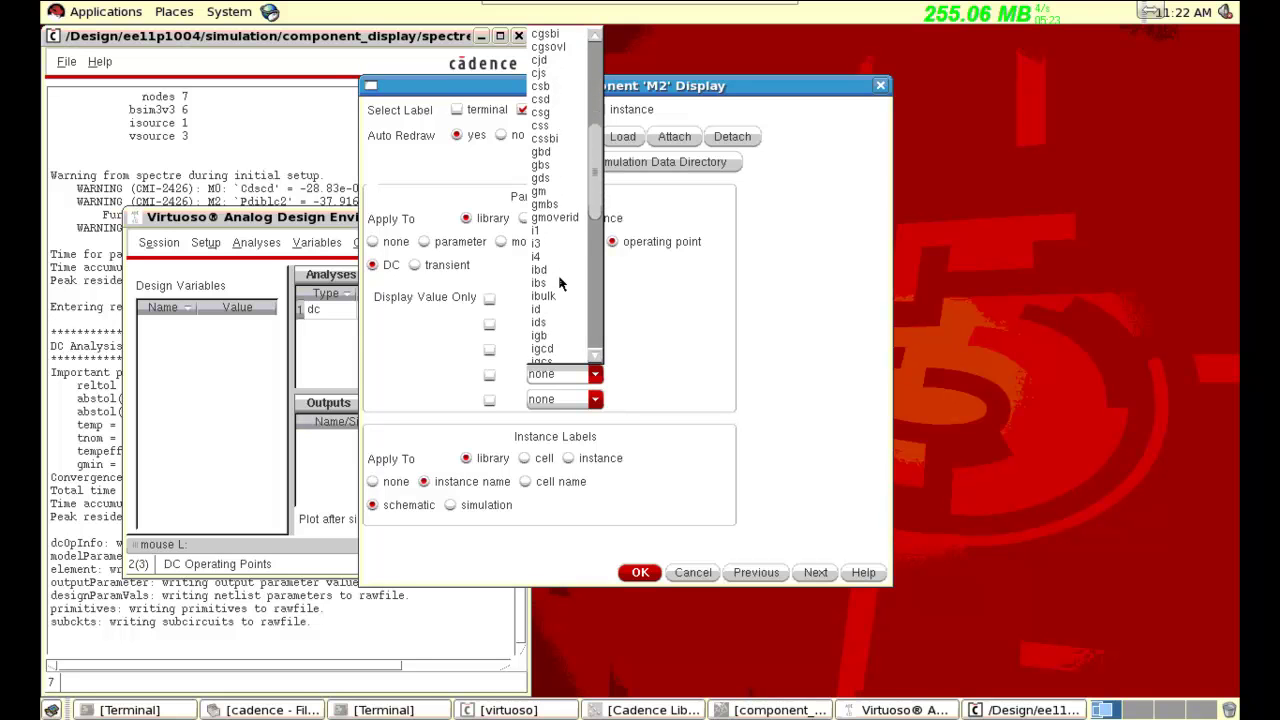
{"action": "scroll", "coordinate": [560, 284], "scroll_direction": "down", "scroll_amount": 2}
{"action": "scroll", "coordinate": [560, 284], "scroll_direction": "down", "scroll_amount": 3}
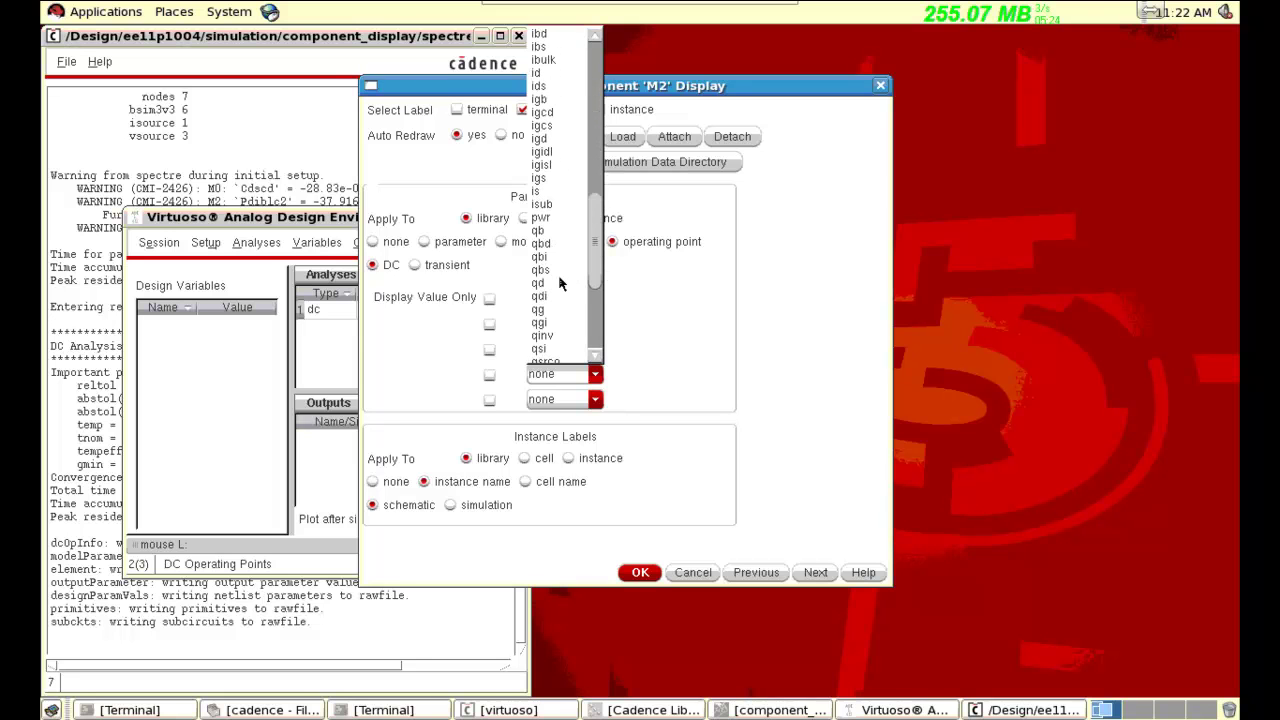
{"action": "scroll", "coordinate": [561, 278], "scroll_direction": "up", "scroll_amount": 5}
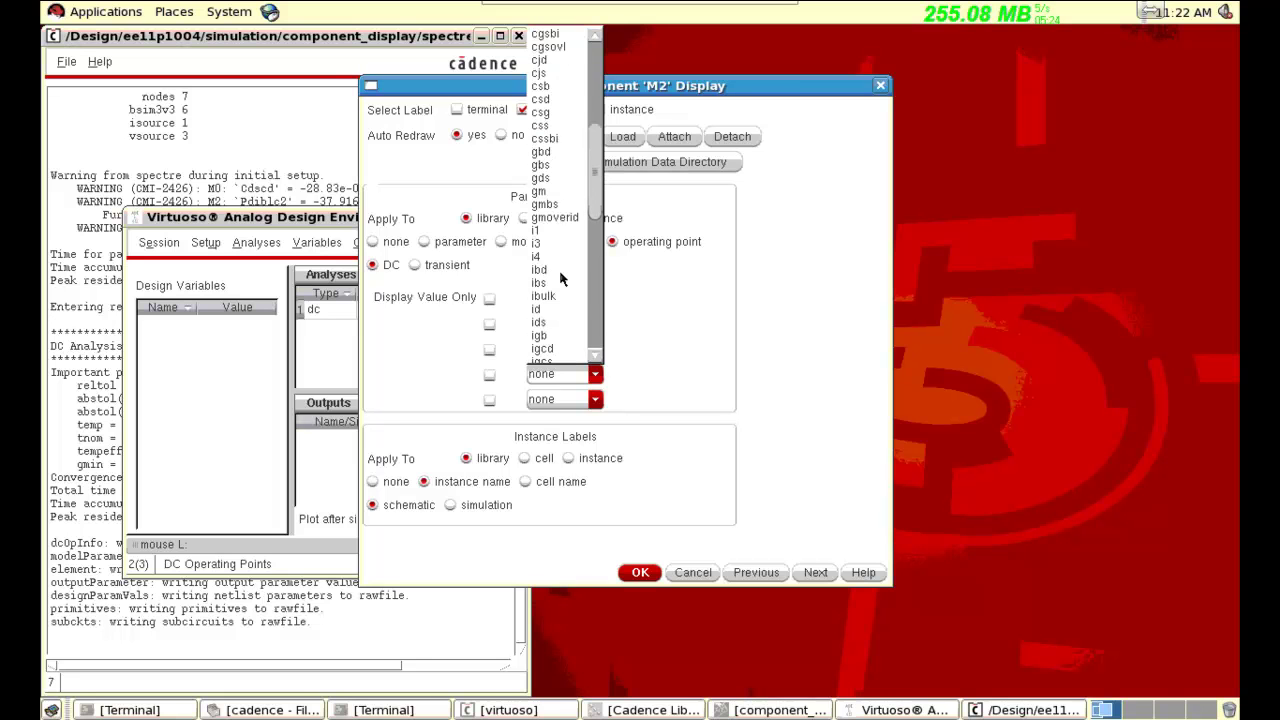
{"action": "left_click", "coordinate": [561, 192]}
- Set the fifth operating-point label in M2's display options to region
{"action": "left_click", "coordinate": [565, 399]}
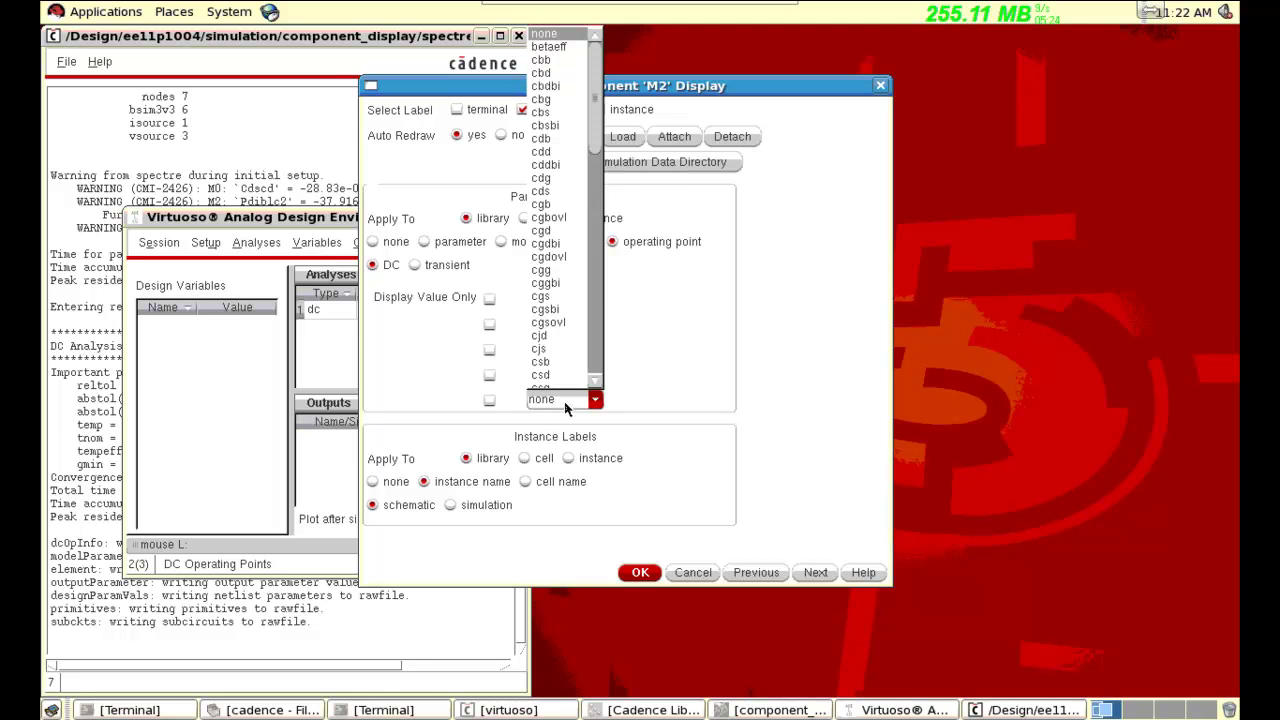
{"action": "scroll", "coordinate": [585, 298], "scroll_direction": "down", "scroll_amount": 3}
{"action": "scroll", "coordinate": [585, 298], "scroll_direction": "down", "scroll_amount": 3}
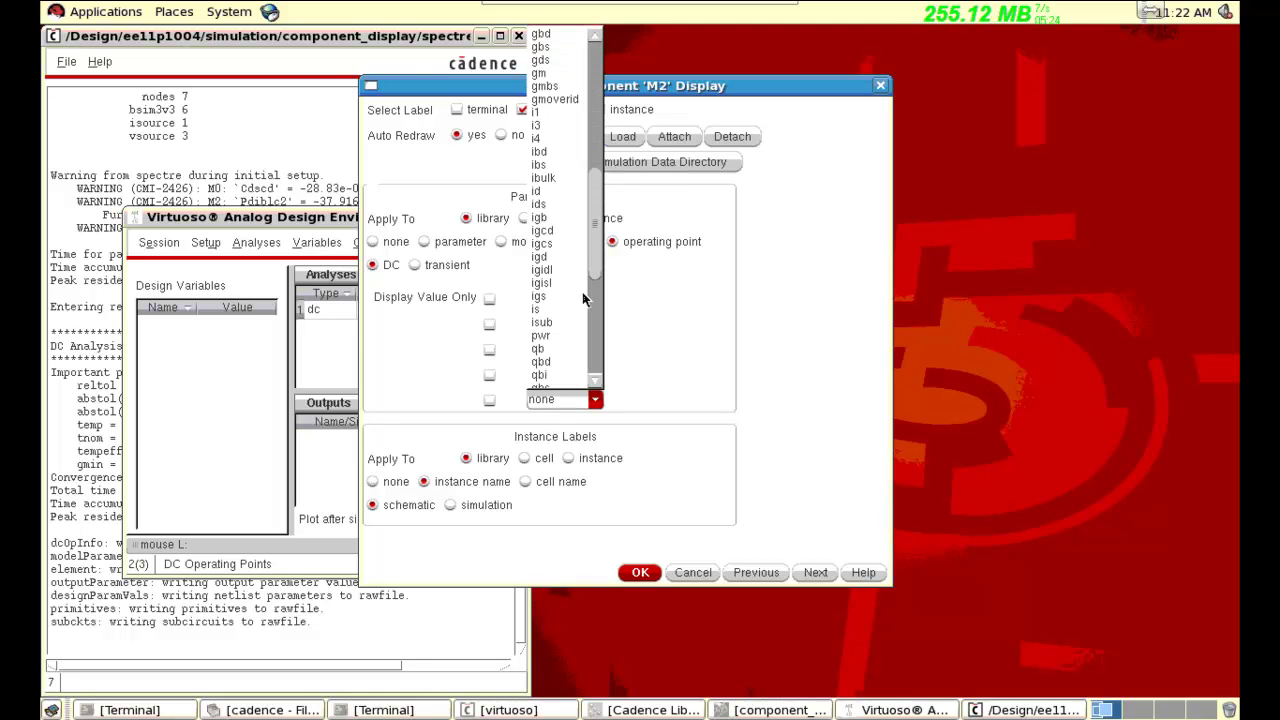
{"action": "scroll", "coordinate": [585, 298], "scroll_direction": "down", "scroll_amount": 5}
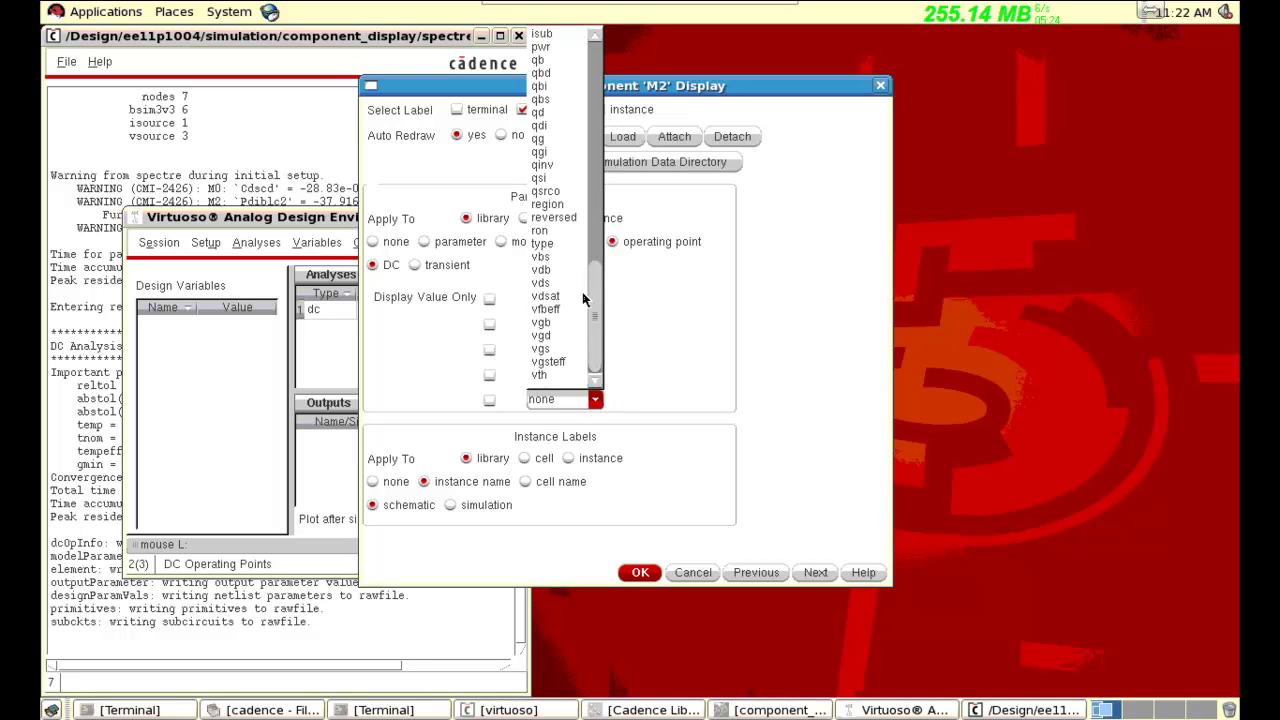
{"action": "left_click", "coordinate": [558, 206]}
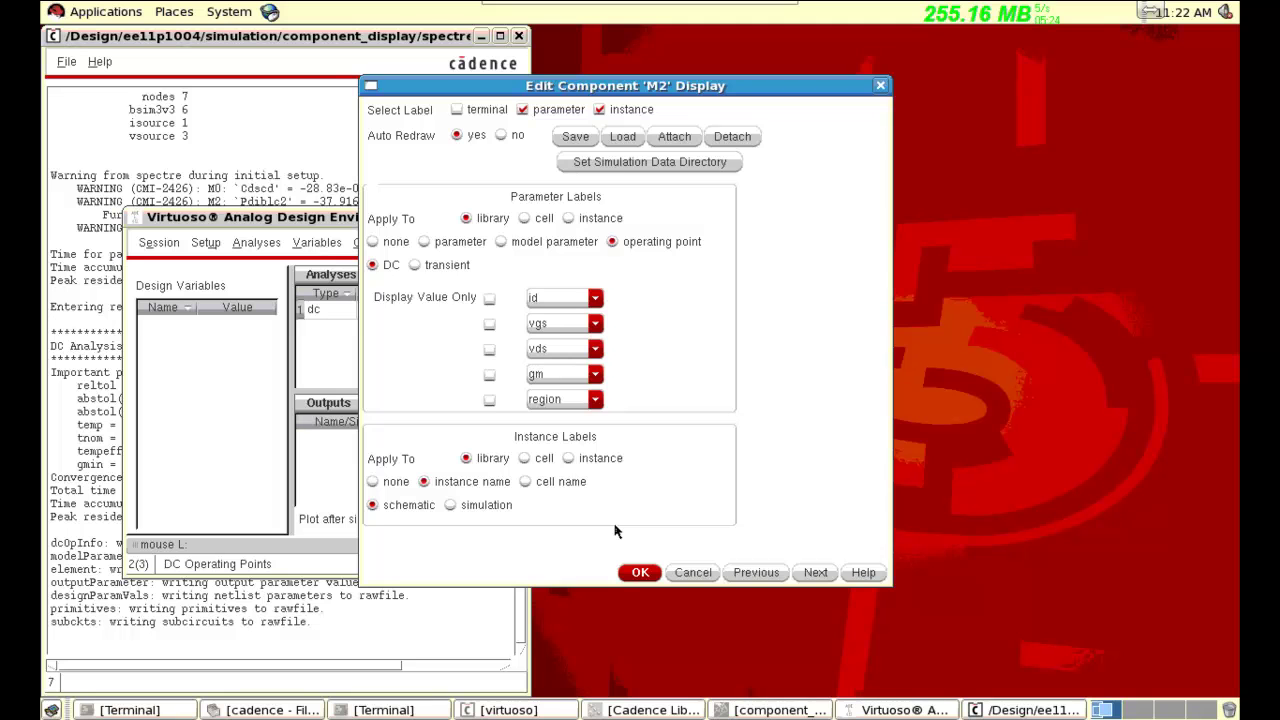
- Apply the display options and inspect the operating-point annotations of M2 and M3 on the schematic
{"action": "left_click", "coordinate": [641, 574]}
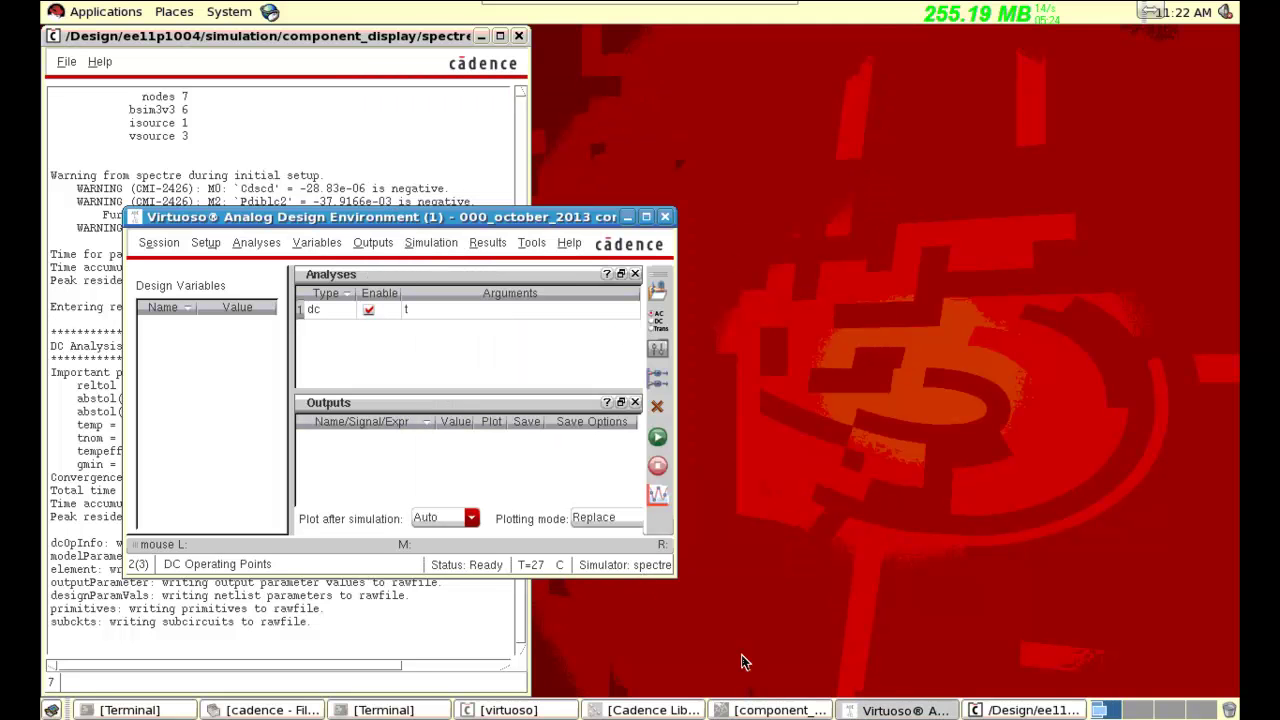
{"action": "left_click", "coordinate": [782, 710]}
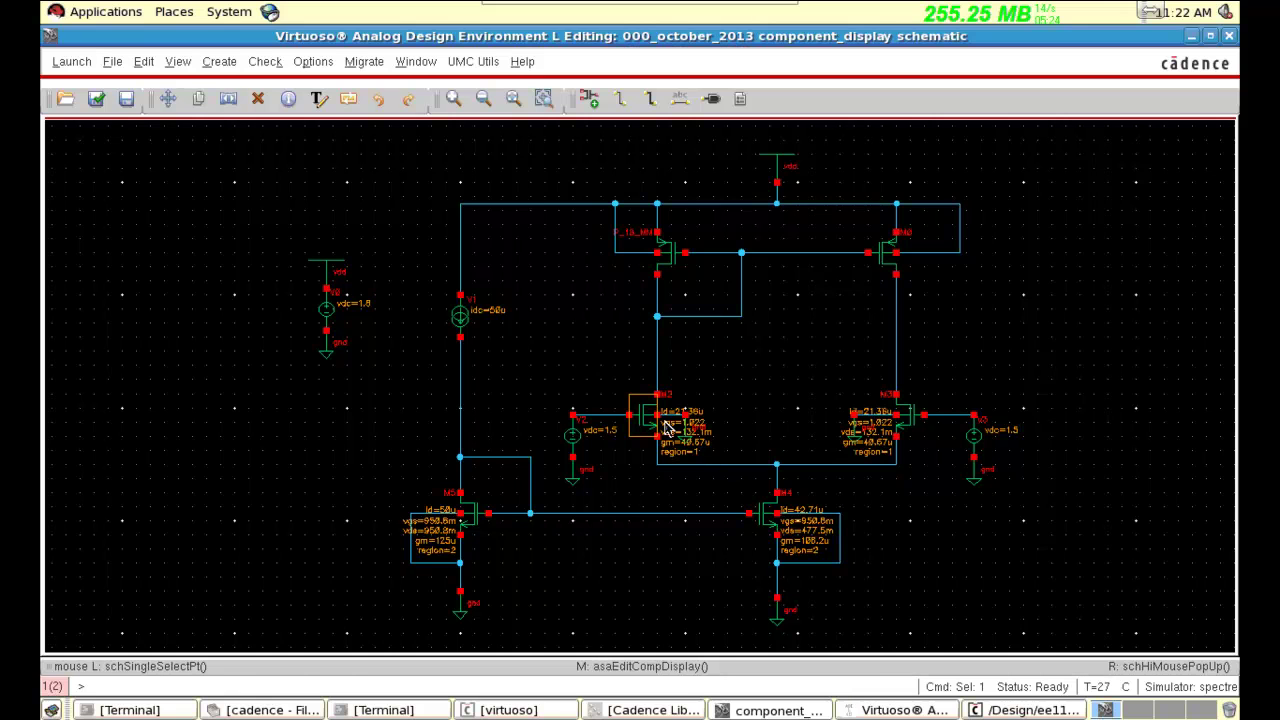
{"action": "key", "text": "z"}
{"action": "left_click", "coordinate": [601, 374]}
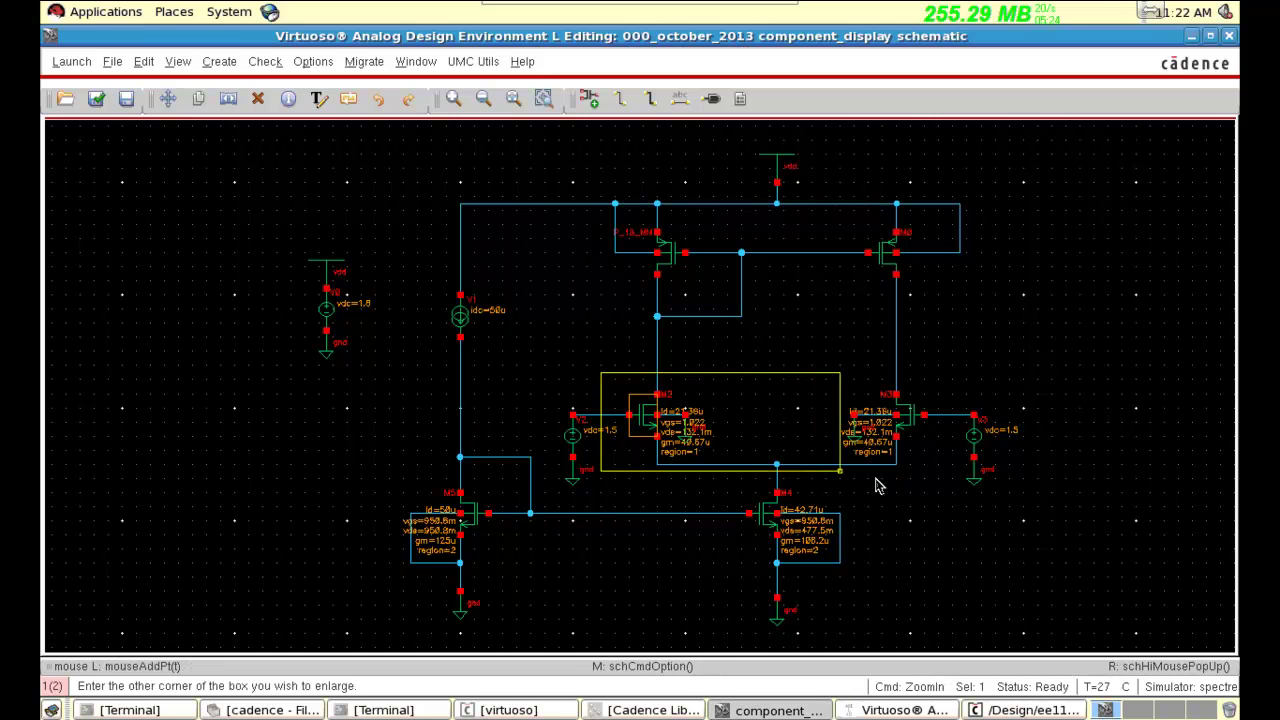
{"action": "left_click", "coordinate": [943, 497]}
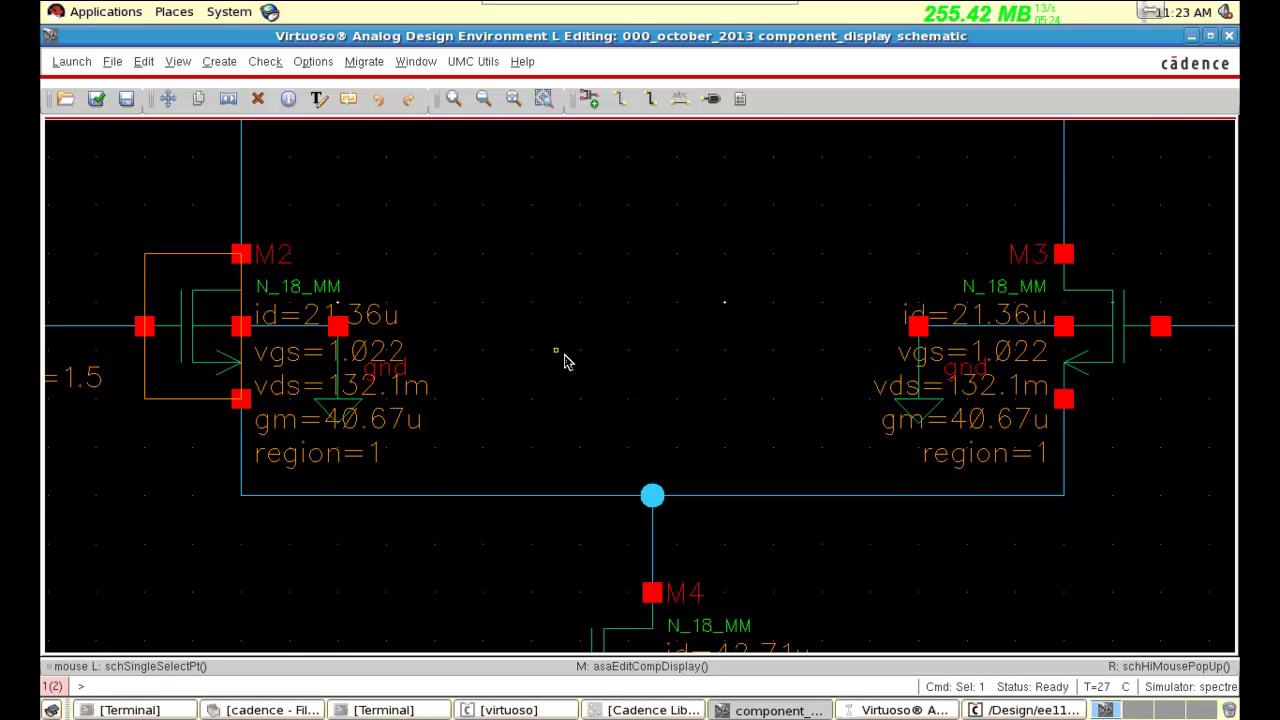
{"action": "key", "text": "f"}
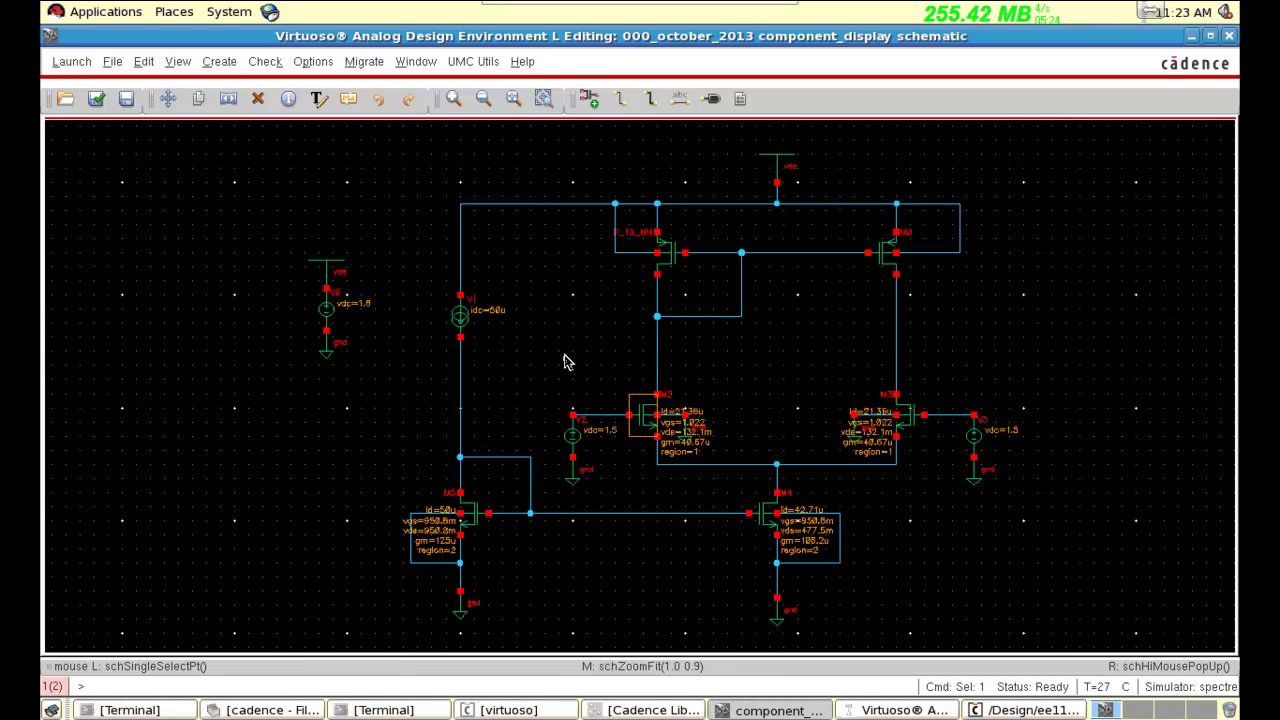
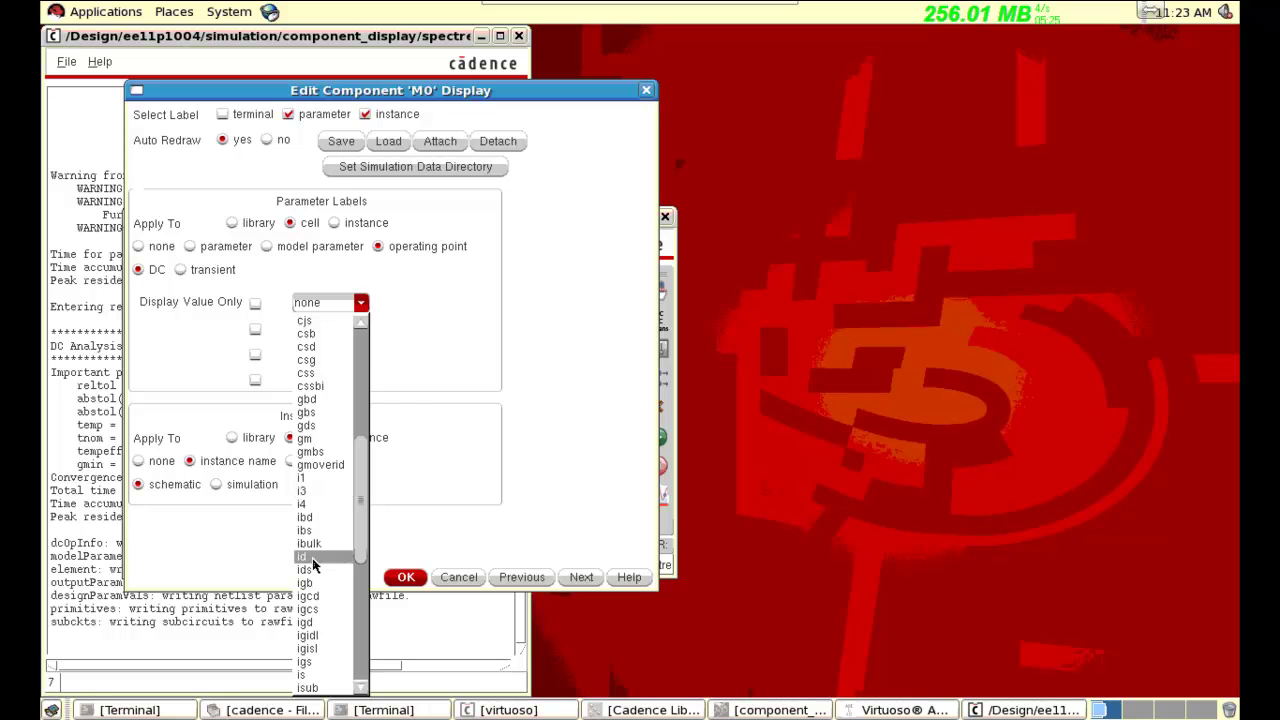
- Set the first two operating-point labels in M0's cell-level display options to id and vgs
{"action": "left_click", "coordinate": [320, 557]}
{"action": "left_click", "coordinate": [337, 335]}
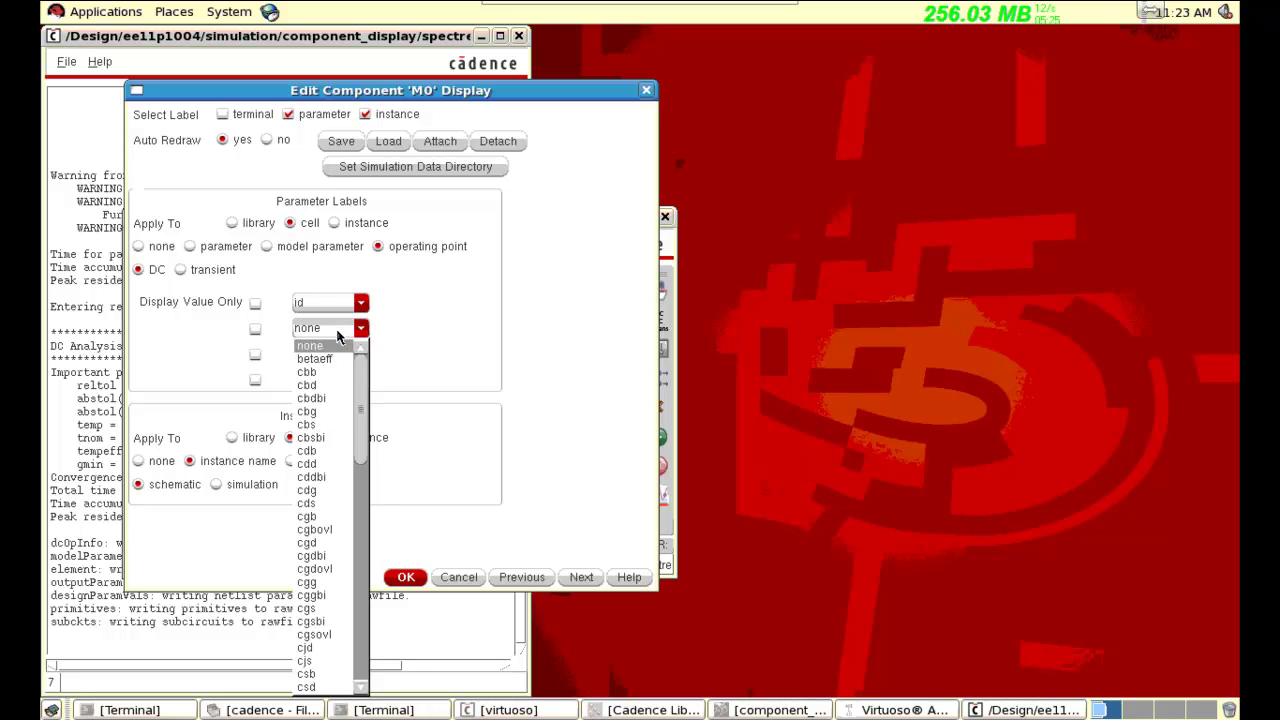
{"action": "scroll", "coordinate": [335, 378], "scroll_direction": "down", "scroll_amount": 5}
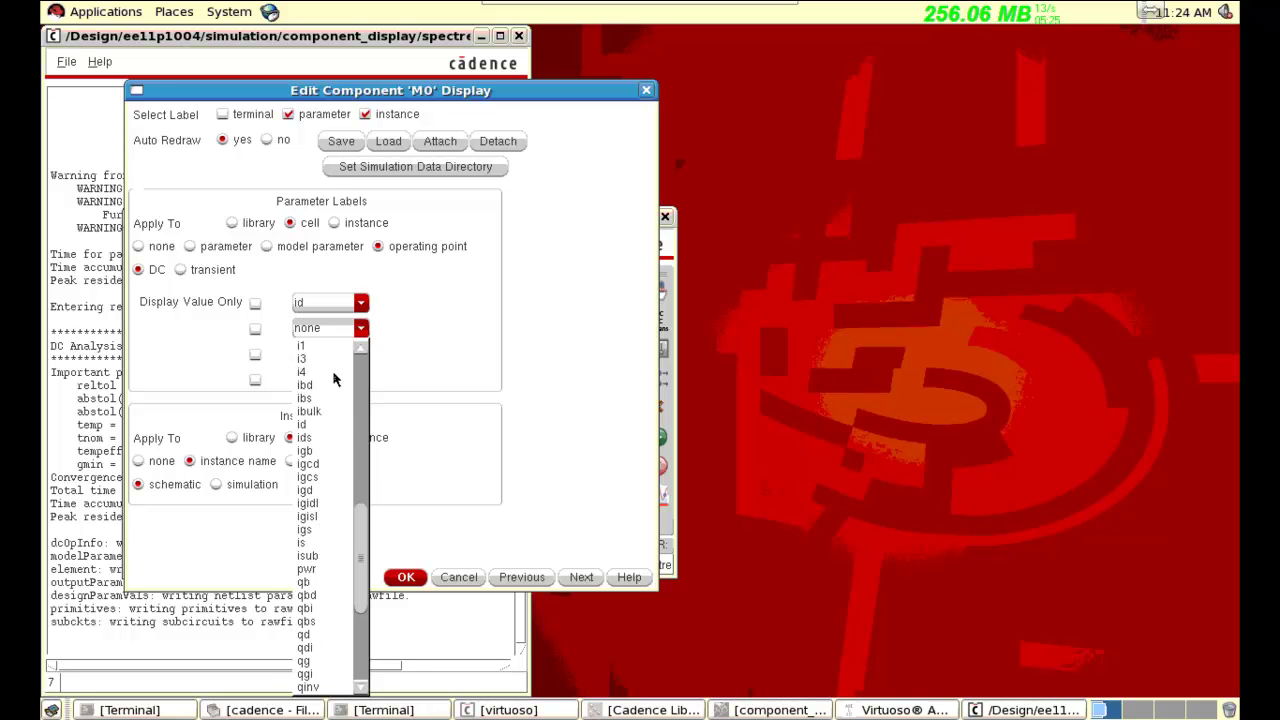
{"action": "scroll", "coordinate": [335, 378], "scroll_direction": "down", "scroll_amount": 5}
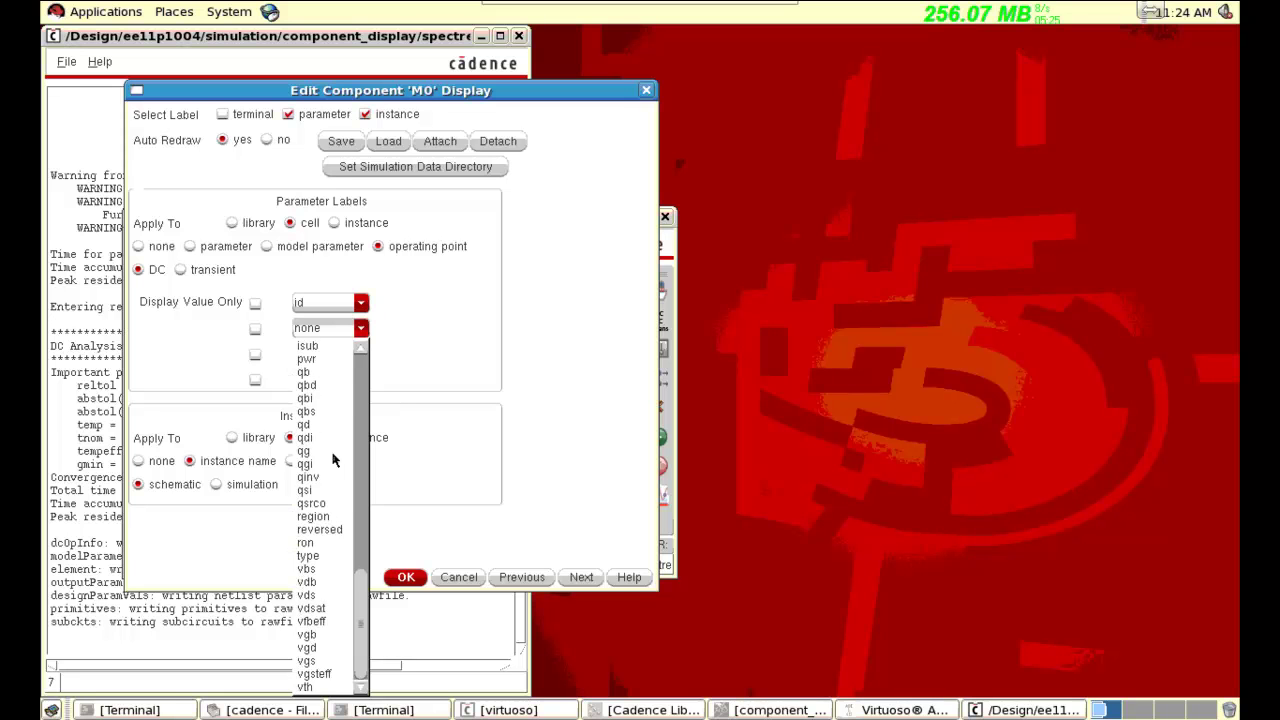
{"action": "left_click", "coordinate": [322, 662]}
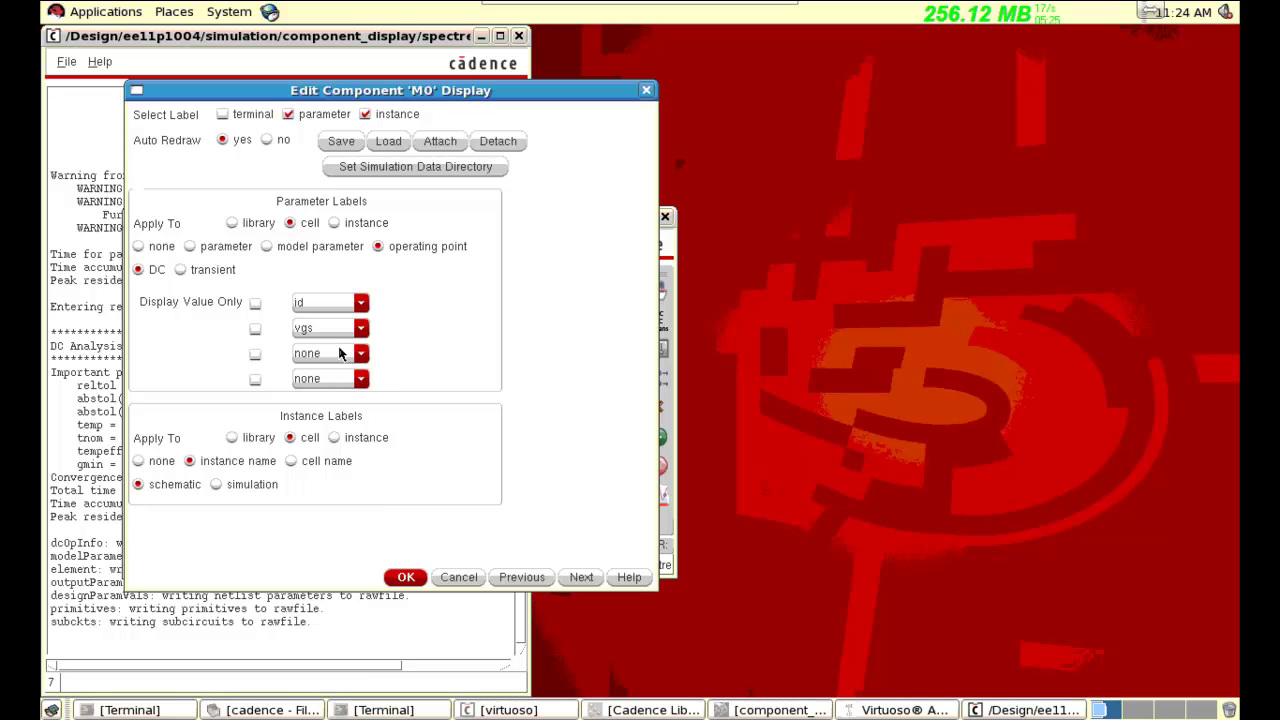
{"action": "left_click", "coordinate": [339, 353]}
{"action": "scroll", "coordinate": [335, 428], "scroll_direction": "down", "scroll_amount": 10}
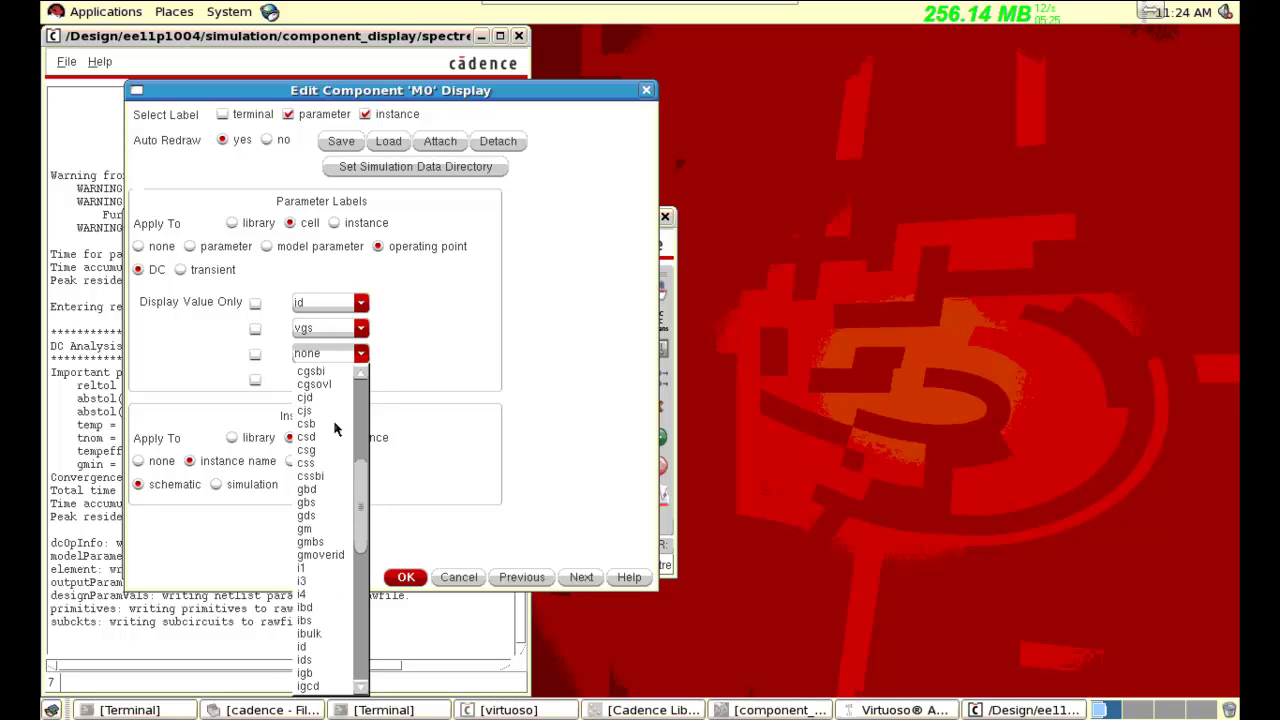
{"action": "left_click", "coordinate": [503, 426]}
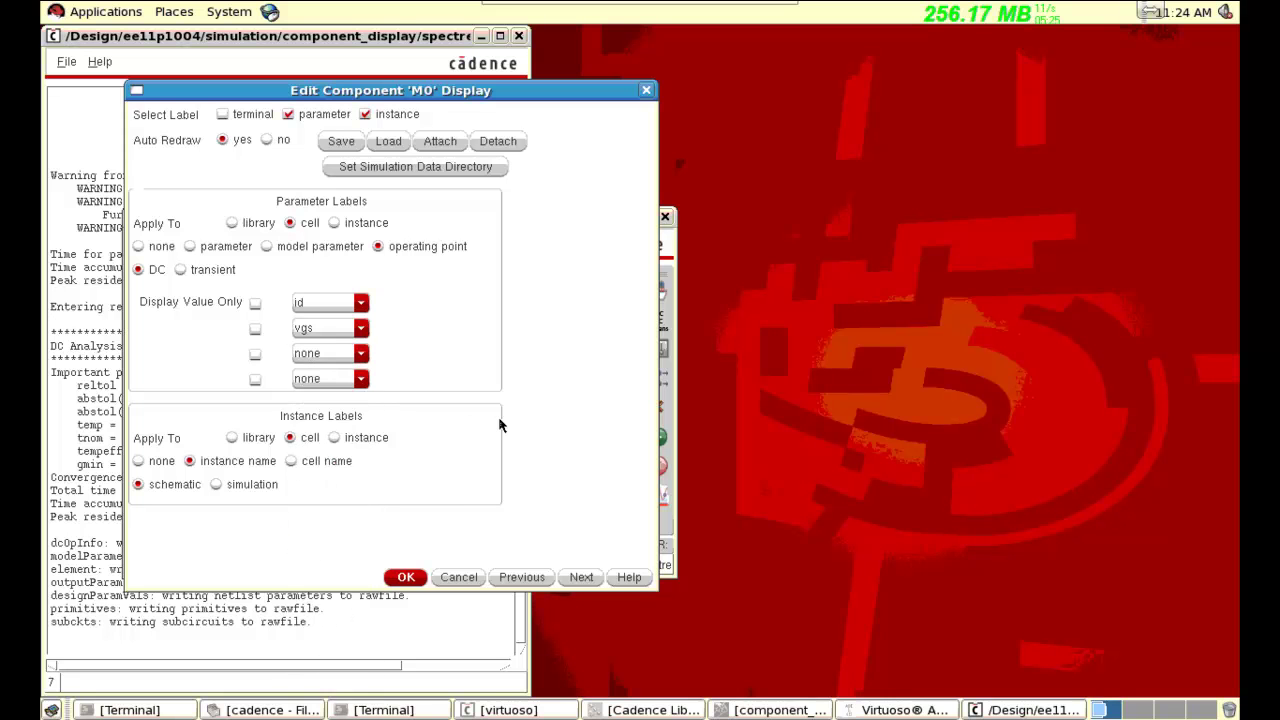
- Set the third operating-point label in M0's cell-level display options to gm
{"action": "left_click", "coordinate": [349, 357]}
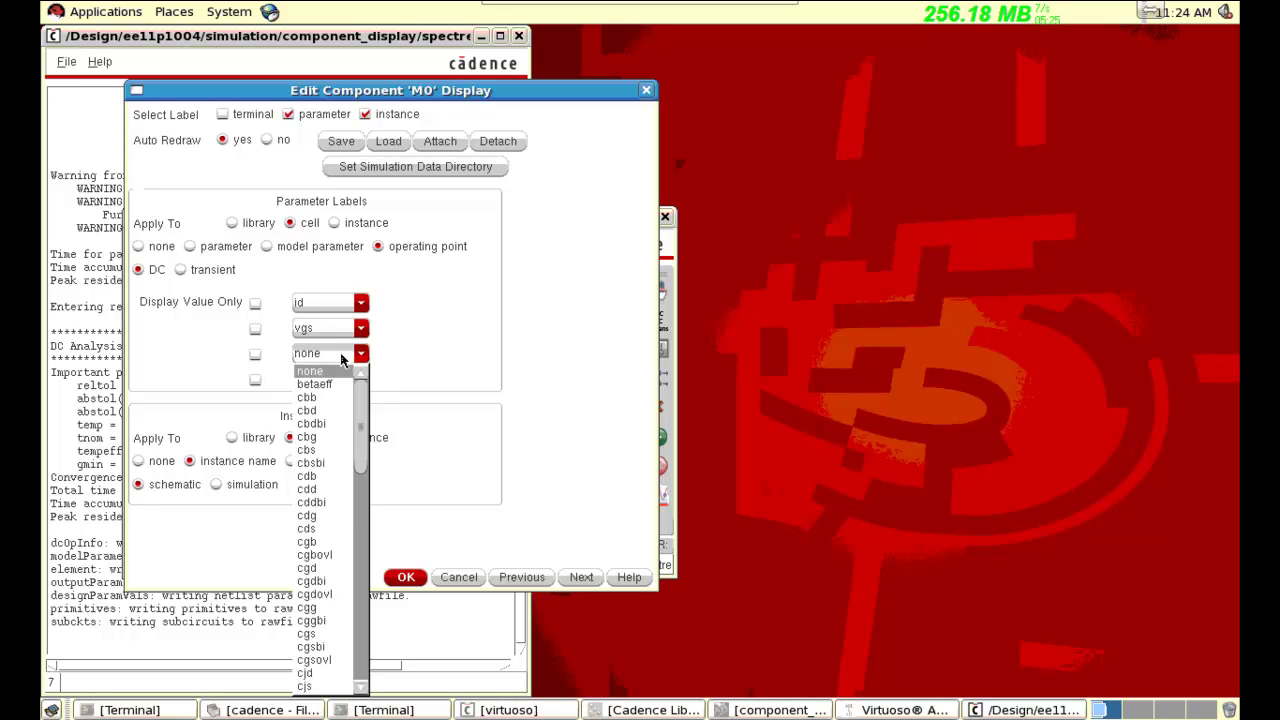
{"action": "scroll", "coordinate": [346, 523], "scroll_direction": "down", "scroll_amount": 5}
{"action": "scroll", "coordinate": [349, 523], "scroll_direction": "down", "scroll_amount": 5}
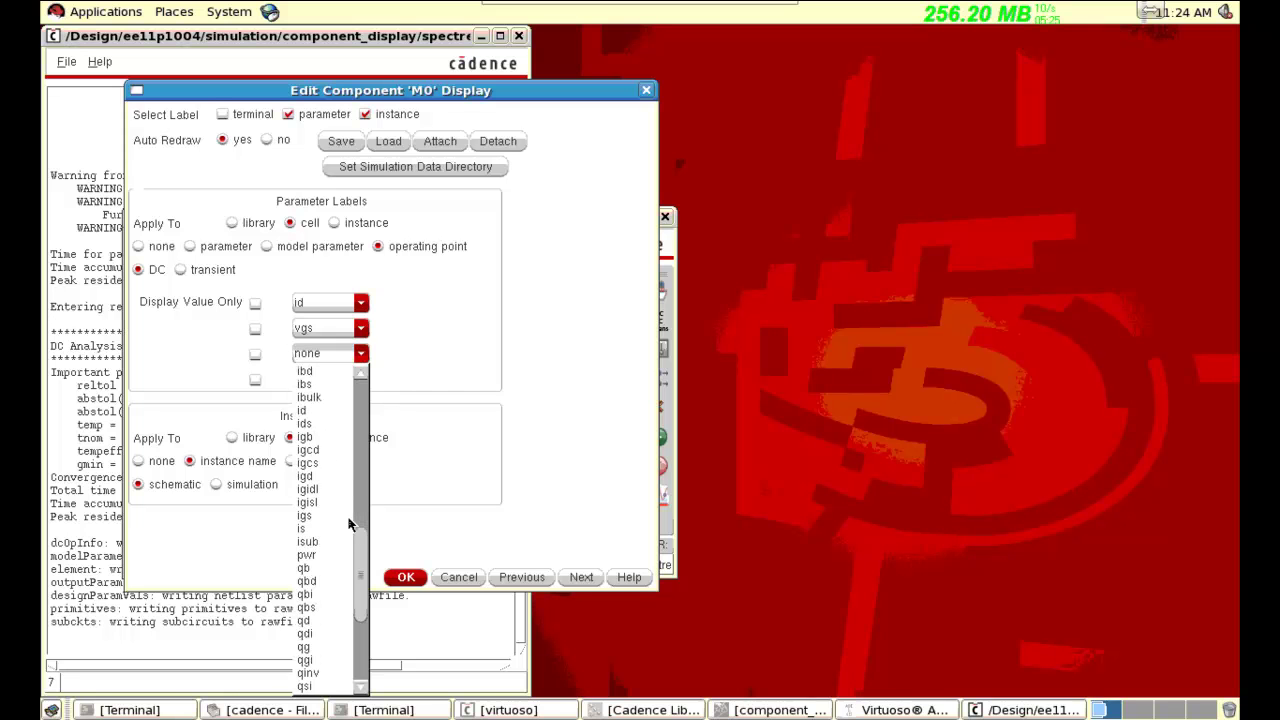
{"action": "scroll", "coordinate": [349, 523], "scroll_direction": "down", "scroll_amount": 5}
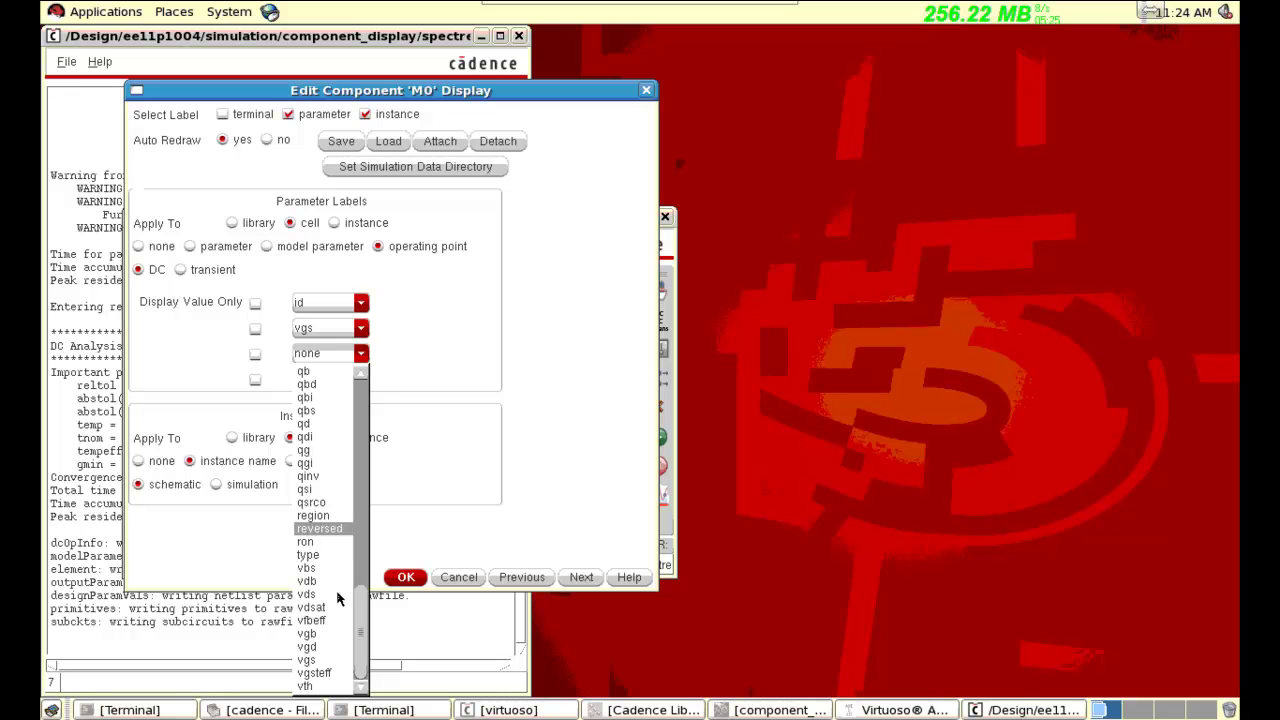
{"action": "scroll", "coordinate": [360, 532], "scroll_direction": "up", "scroll_amount": 1}
{"action": "scroll", "coordinate": [360, 532], "scroll_direction": "up", "scroll_amount": 10}
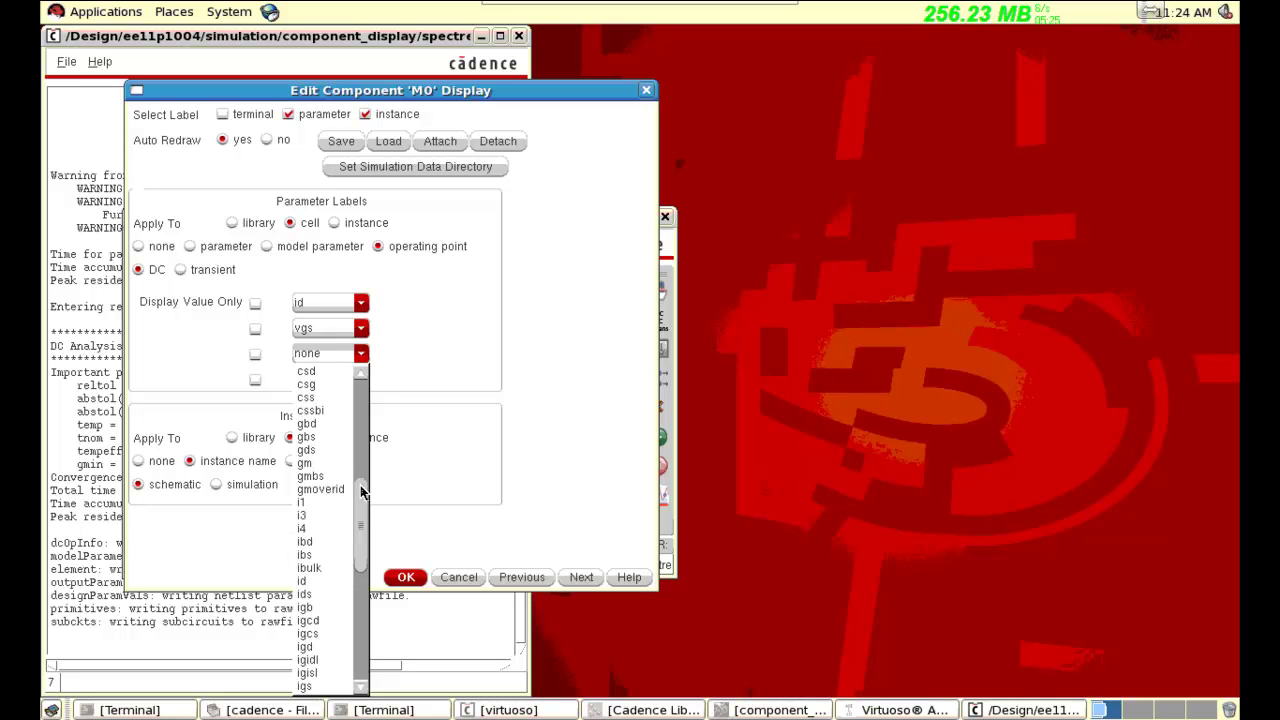
{"action": "left_click_drag", "start_coordinate": [365, 436], "coordinate": [365, 528]}
{"action": "scroll", "coordinate": [330, 460], "scroll_direction": "up", "scroll_amount": 1}
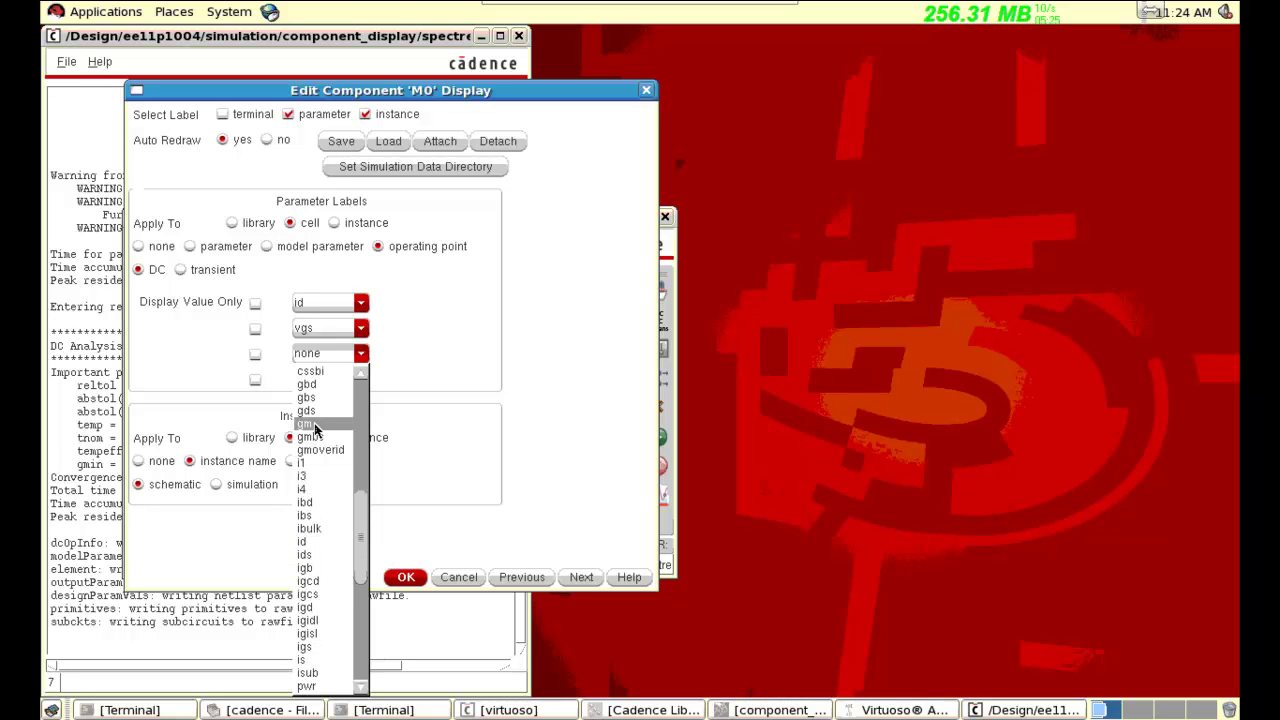
{"action": "left_click", "coordinate": [314, 428]}
- Set the fourth operating-point label in M0's display options to region and accept the display settings
{"action": "left_click", "coordinate": [323, 378]}
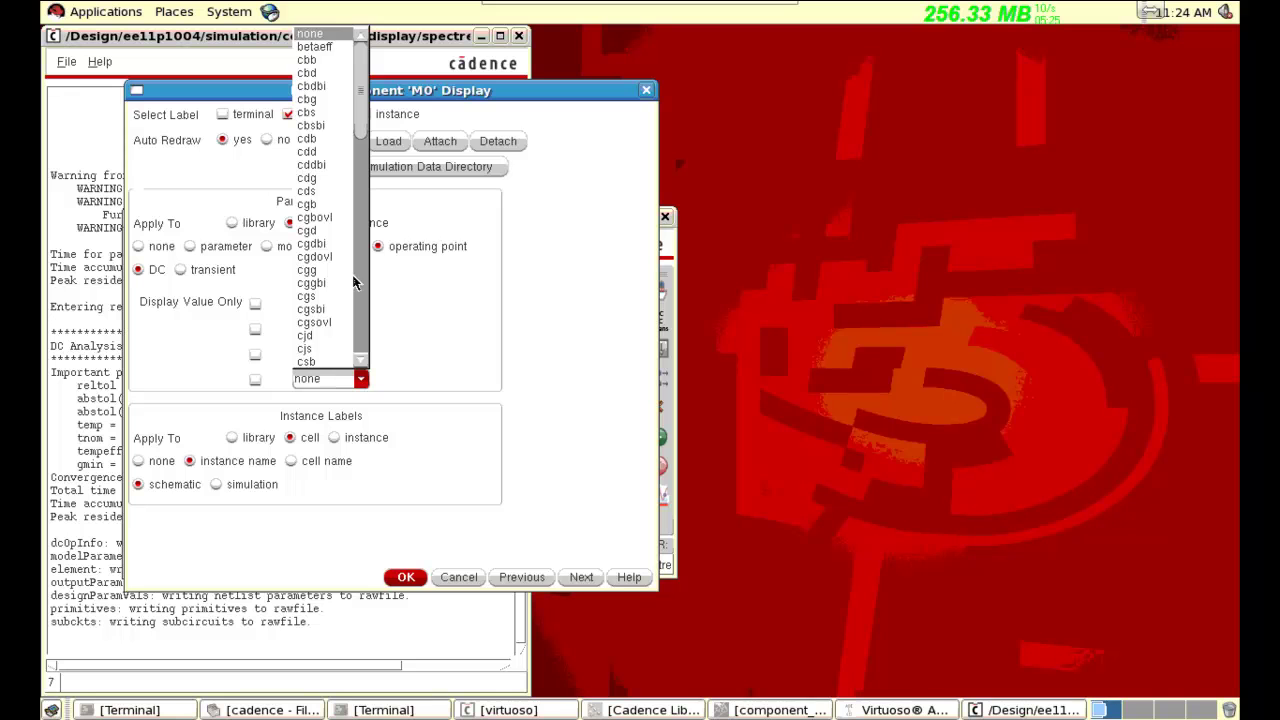
{"action": "left_click", "coordinate": [360, 328]}
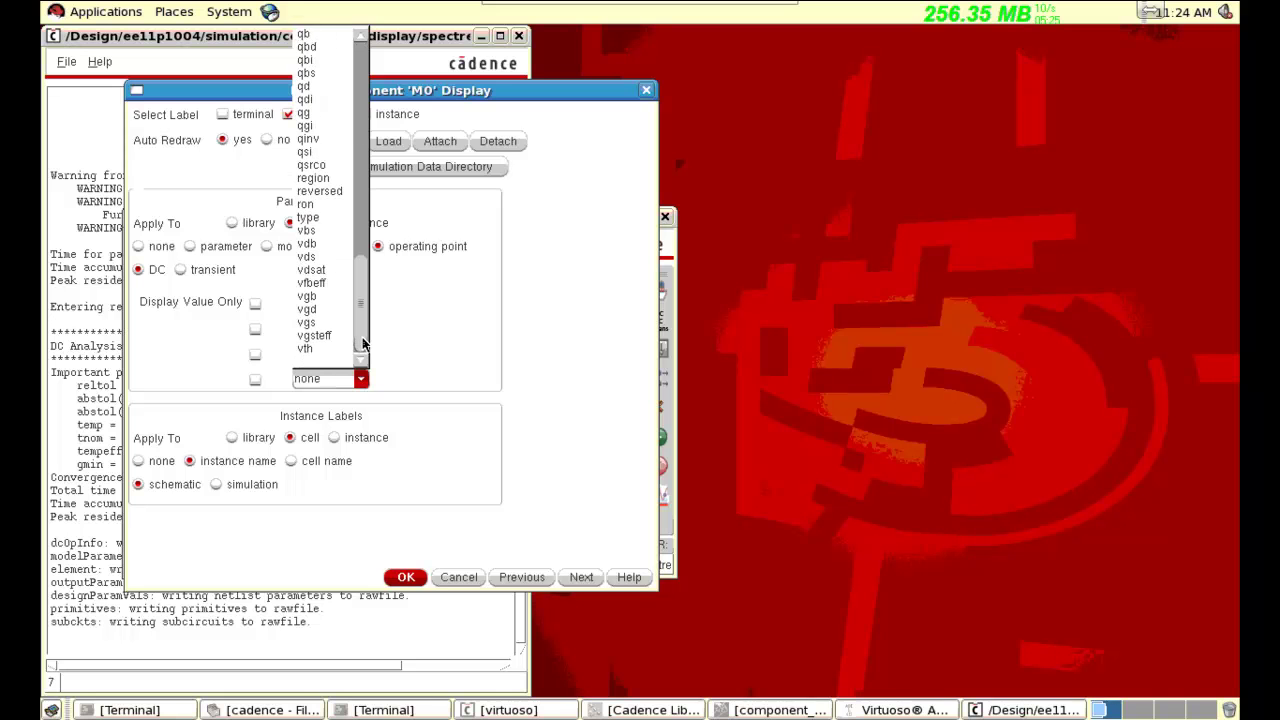
{"action": "left_click", "coordinate": [313, 179]}
{"action": "left_click", "coordinate": [403, 577]}
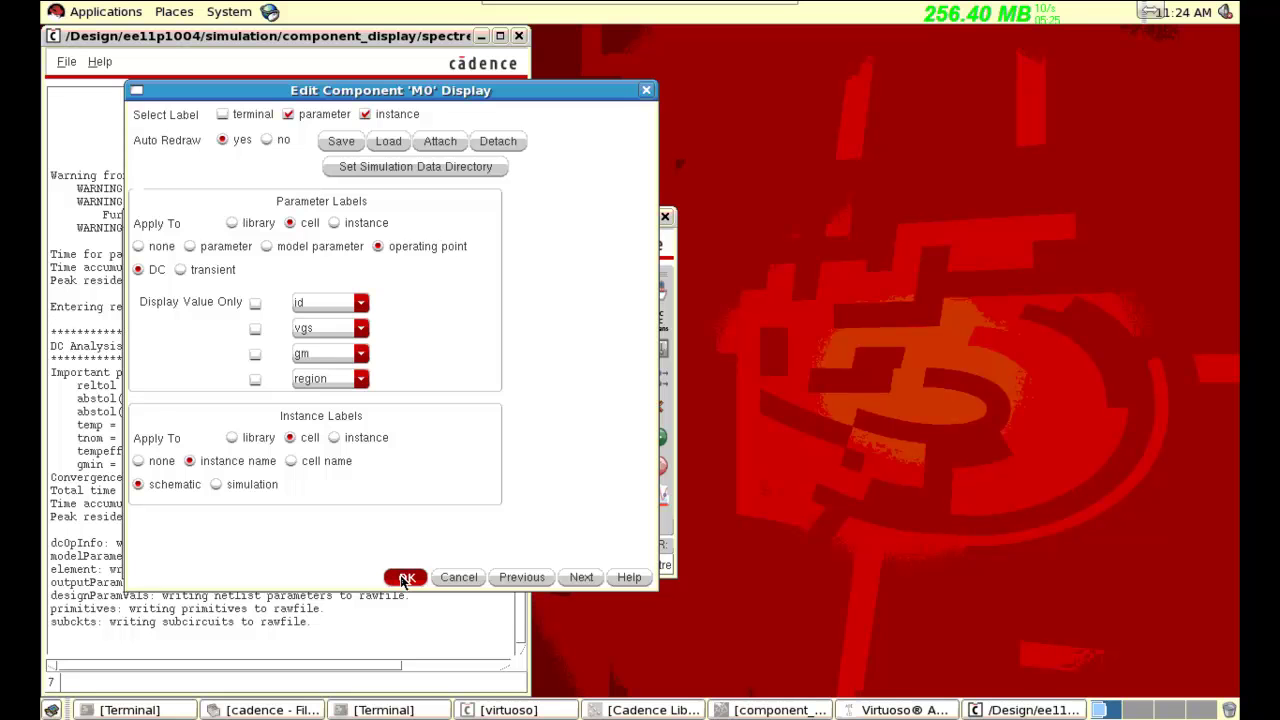
- Return to the schematic and inspect the operating-point annotations of the two upper PMOS transistors
{"action": "left_click", "coordinate": [790, 712]}
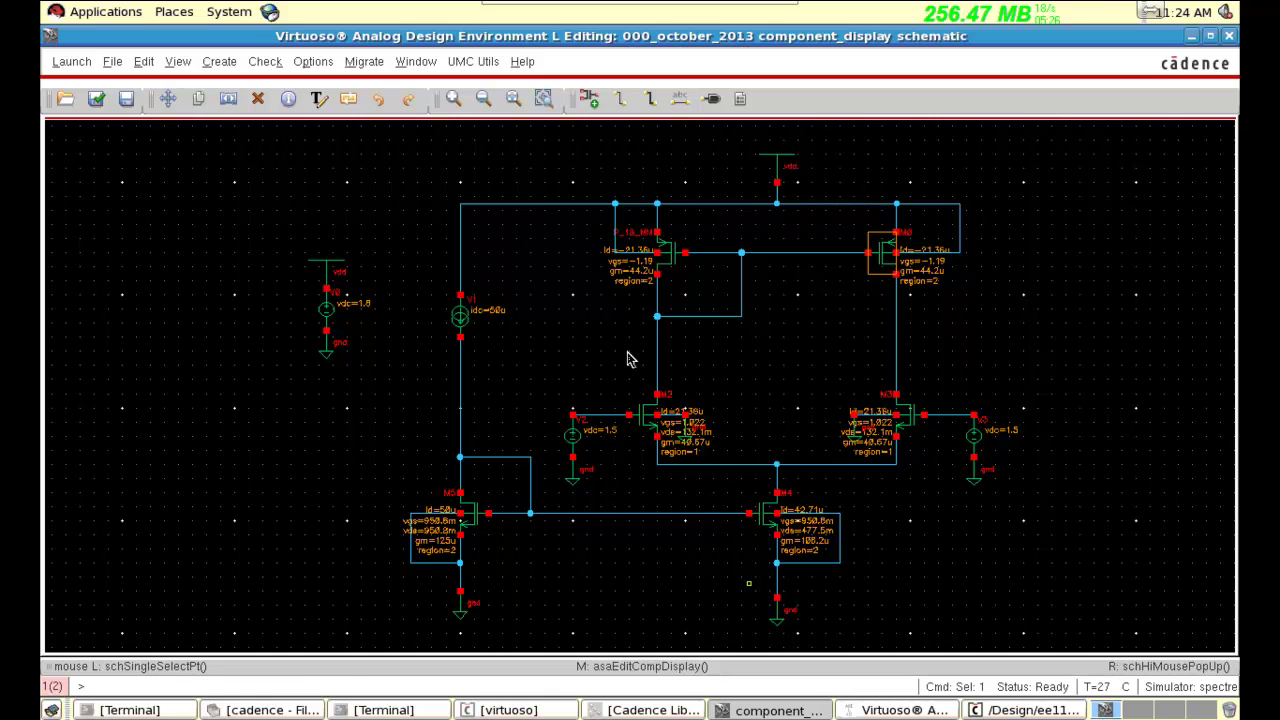
{"action": "key", "text": "z"}
{"action": "left_click", "coordinate": [572, 168]}
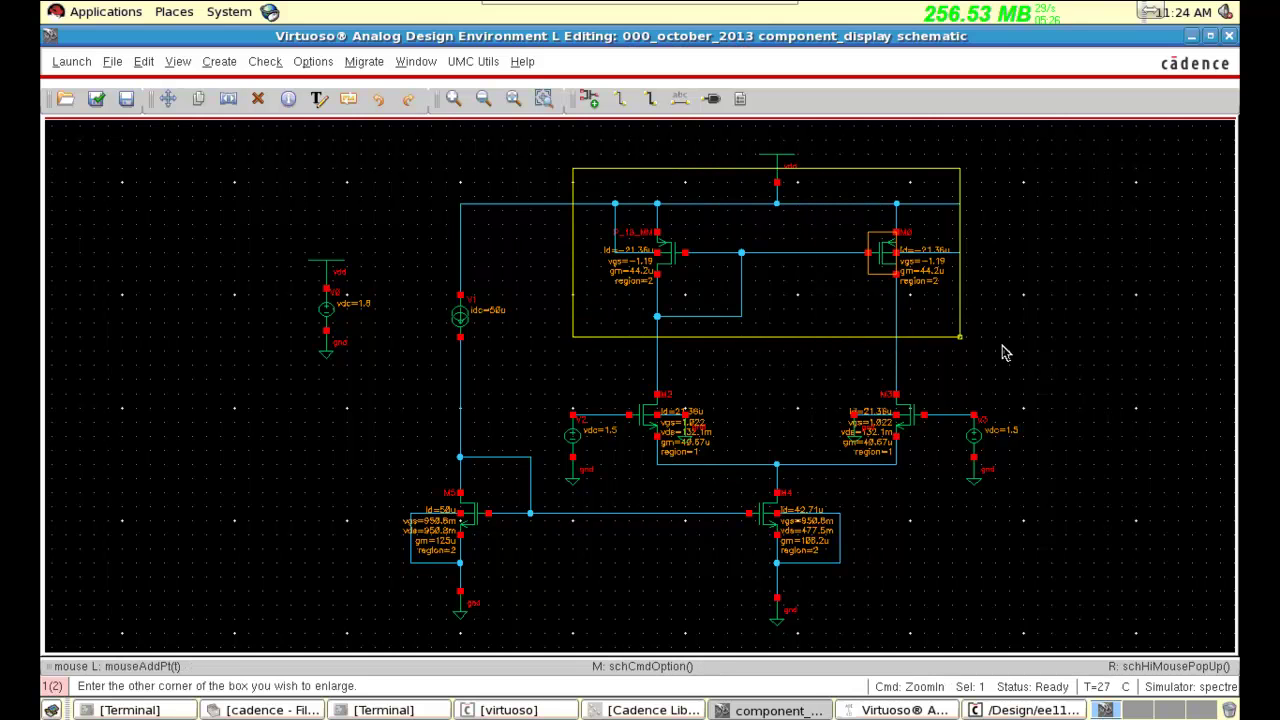
{"action": "left_click", "coordinate": [1002, 350]}
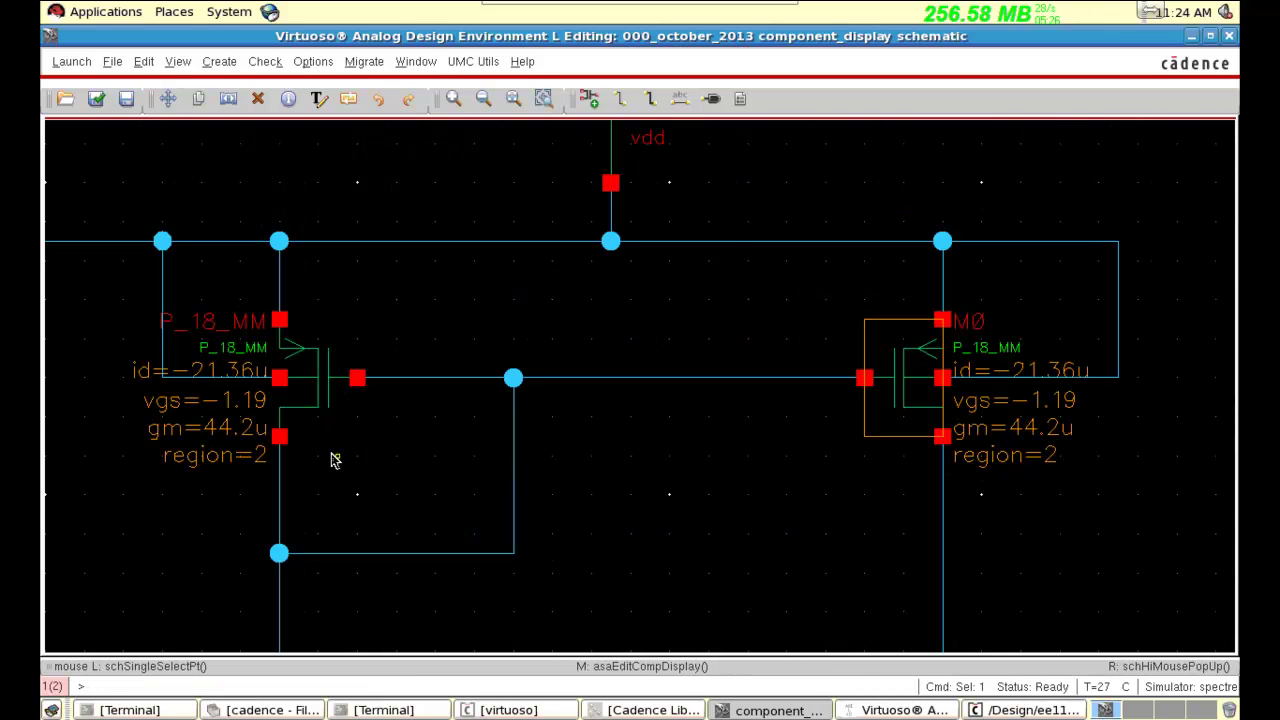
{"action": "key", "text": "f"}
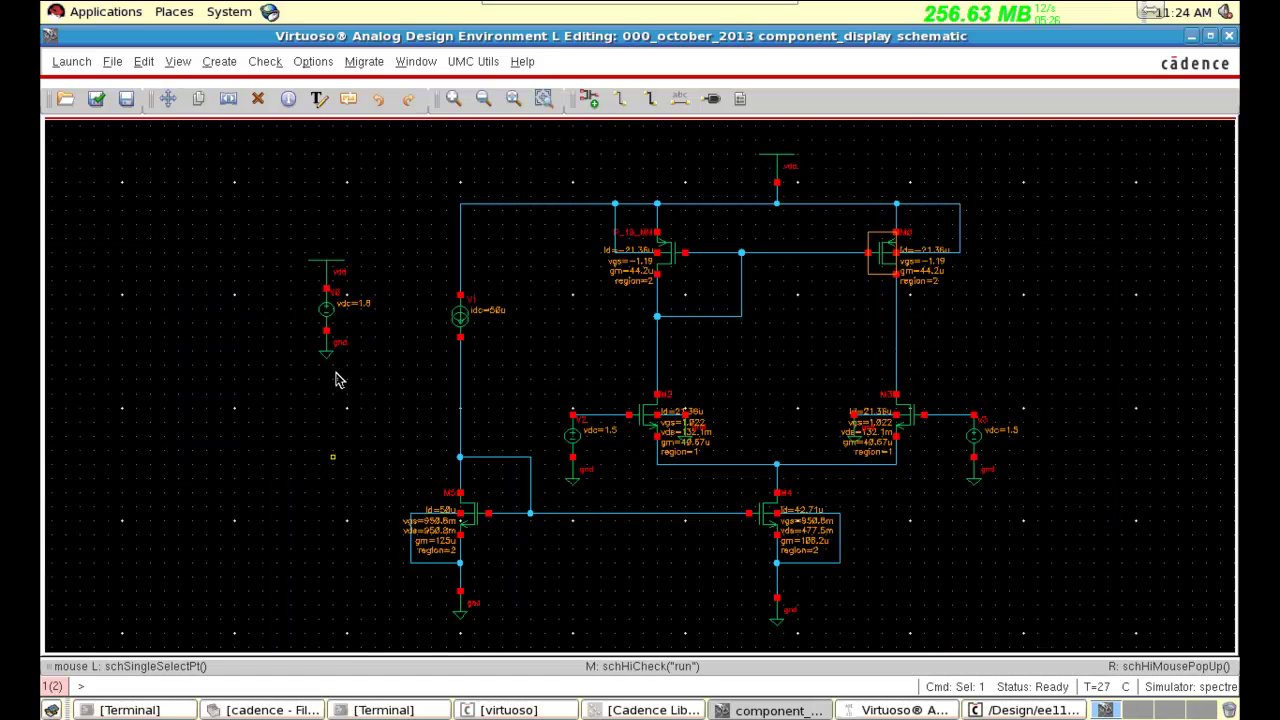
- Review the object properties of the vdd voltage source V0 and close them without changes
{"action": "left_click", "coordinate": [321, 307]}
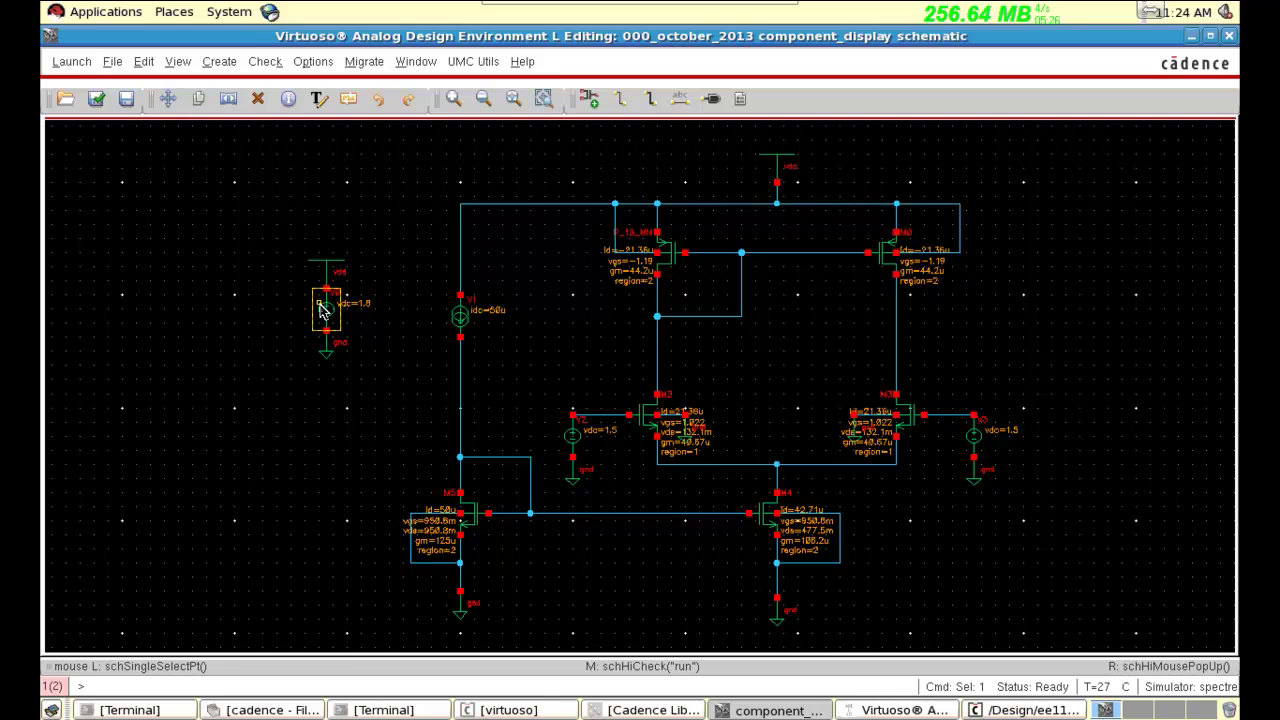
{"action": "key", "text": "q"}
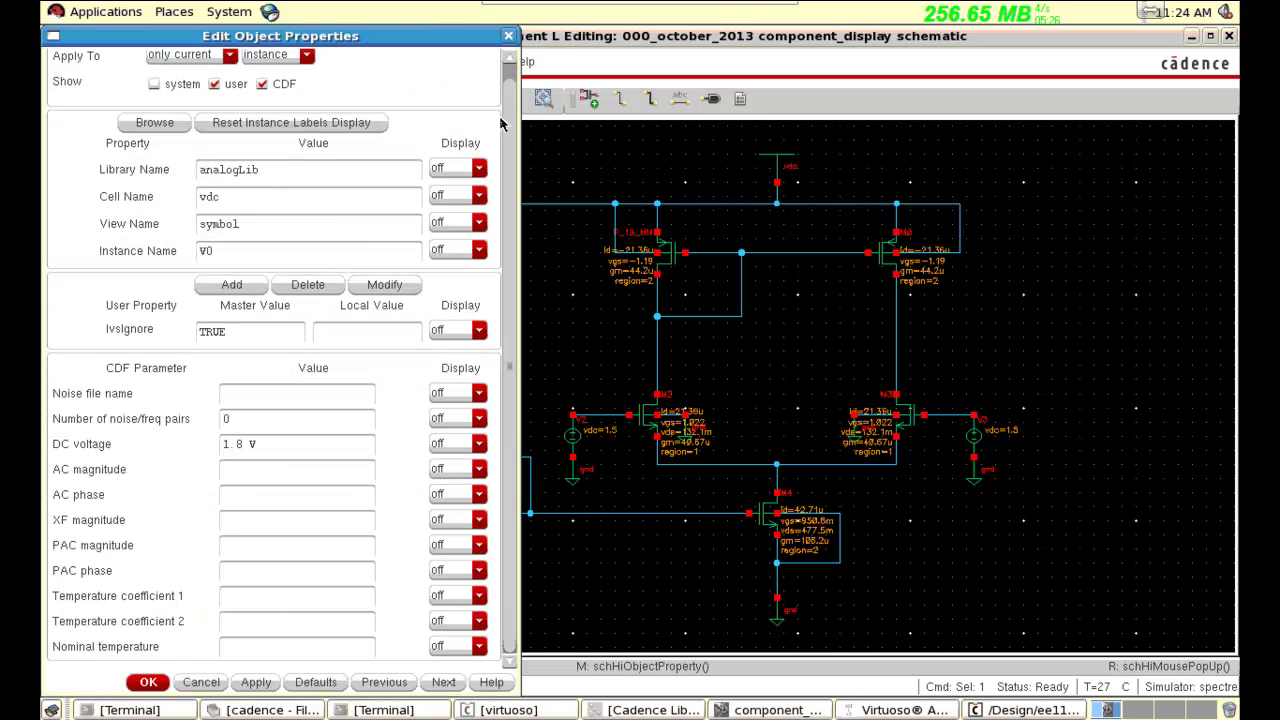
{"action": "left_click", "coordinate": [516, 35]}
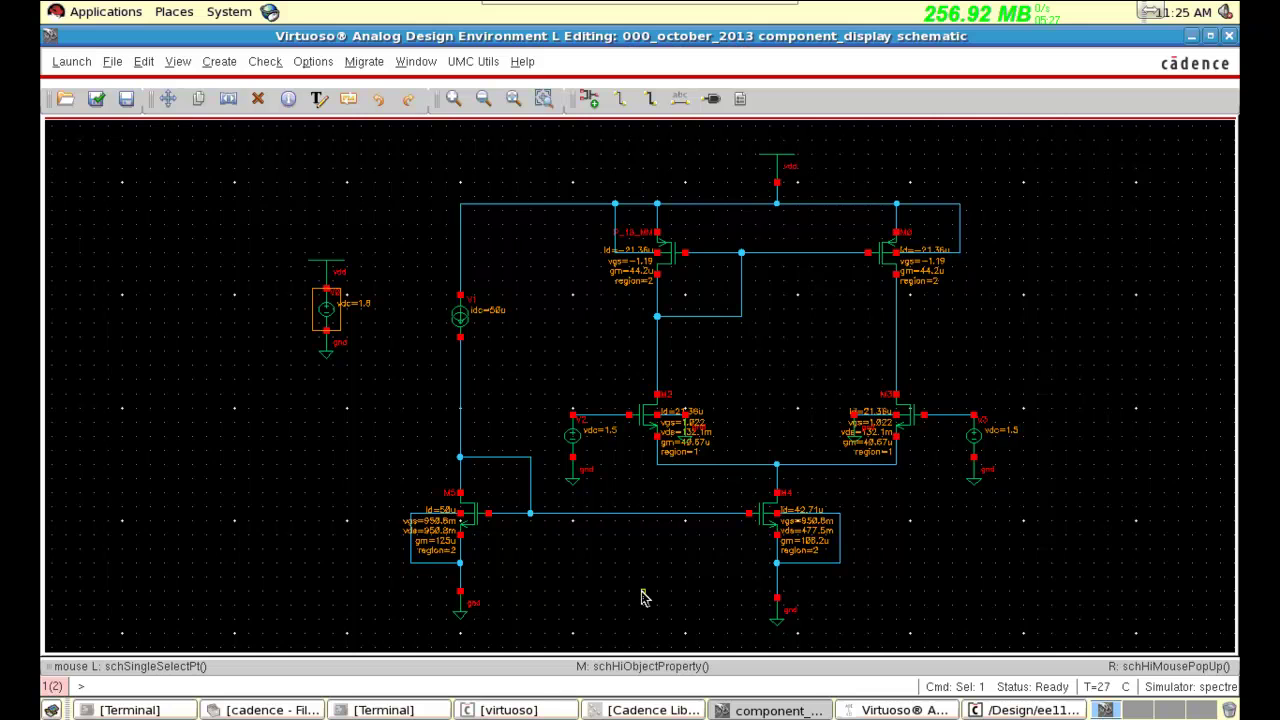
- Set the length of PMOS transistor M1 to 1u and its total width to 84u
{"action": "left_click", "coordinate": [676, 272]}
{"action": "key", "text": "q"}
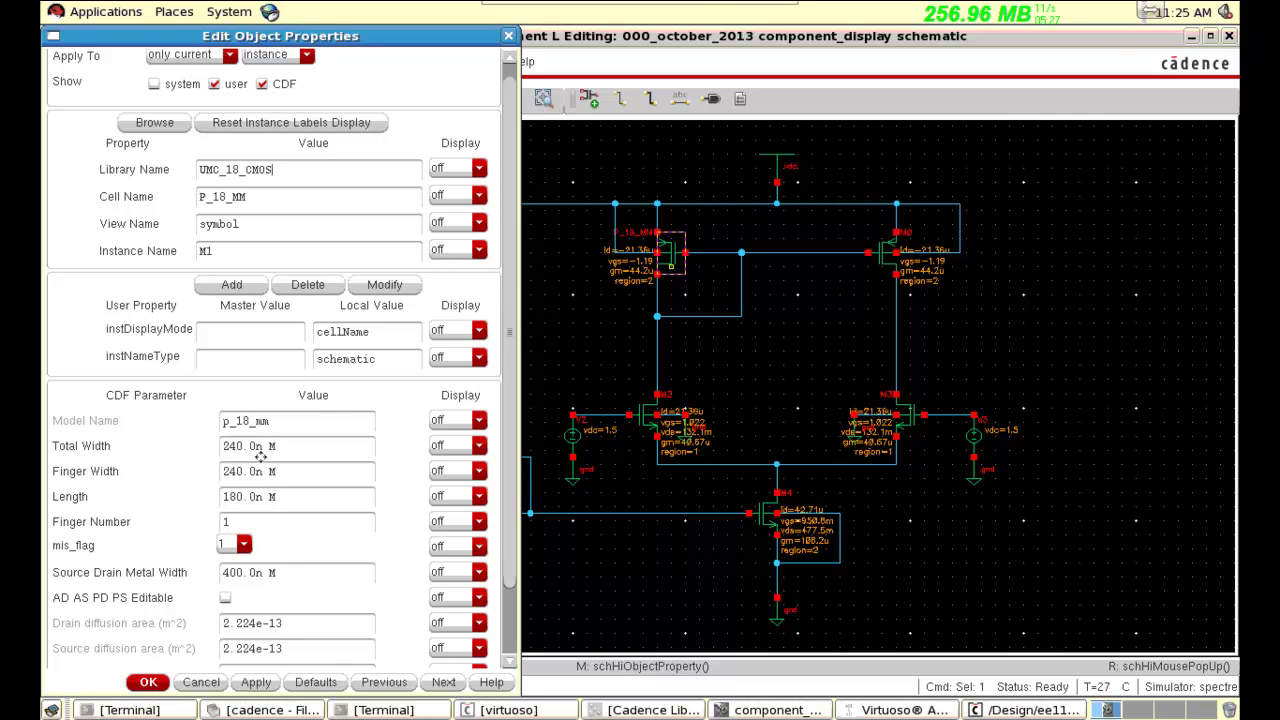
{"action": "left_click_drag", "start_coordinate": [285, 497], "coordinate": [198, 499]}
{"action": "type", "text": "1u"}
{"action": "left_click_drag", "start_coordinate": [284, 446], "coordinate": [192, 447]}
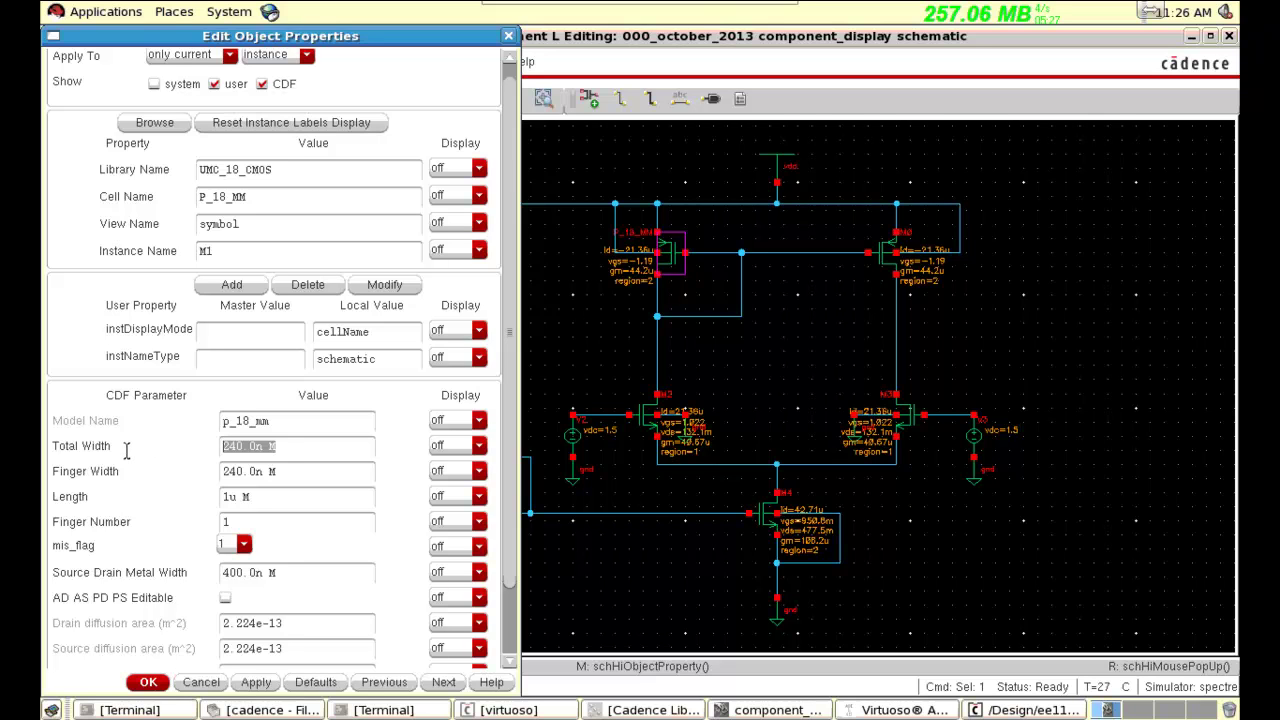
{"action": "type", "text": "84u"}
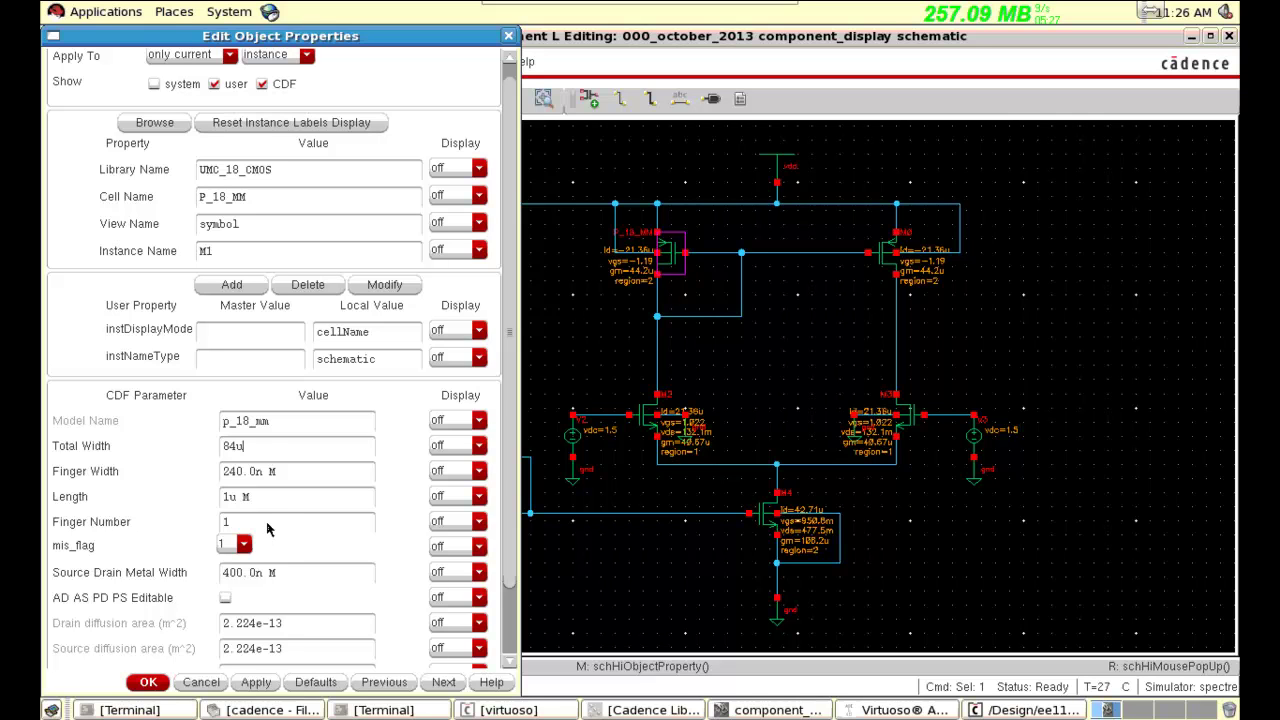
{"action": "left_click", "coordinate": [258, 527]}
{"action": "left_click", "coordinate": [148, 681]}
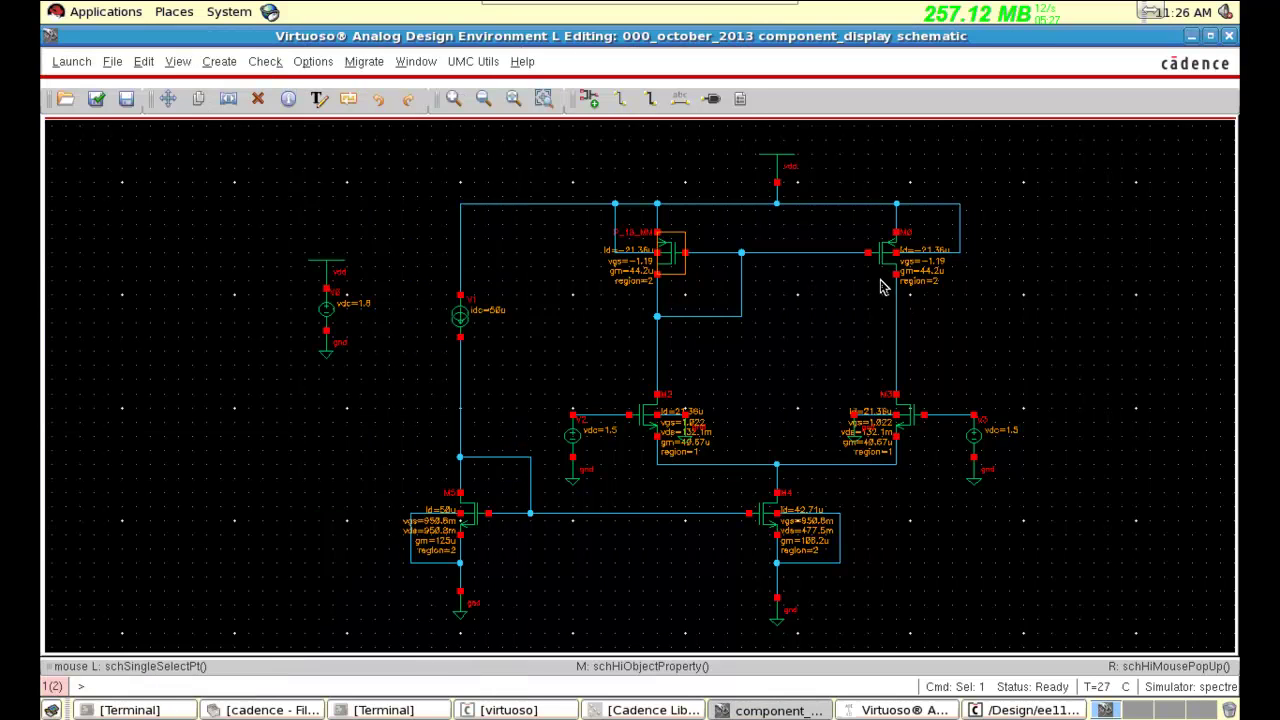
- Set the total width of PMOS transistor M0 to 80u and its length to 1u
{"action": "left_click", "coordinate": [880, 277]}
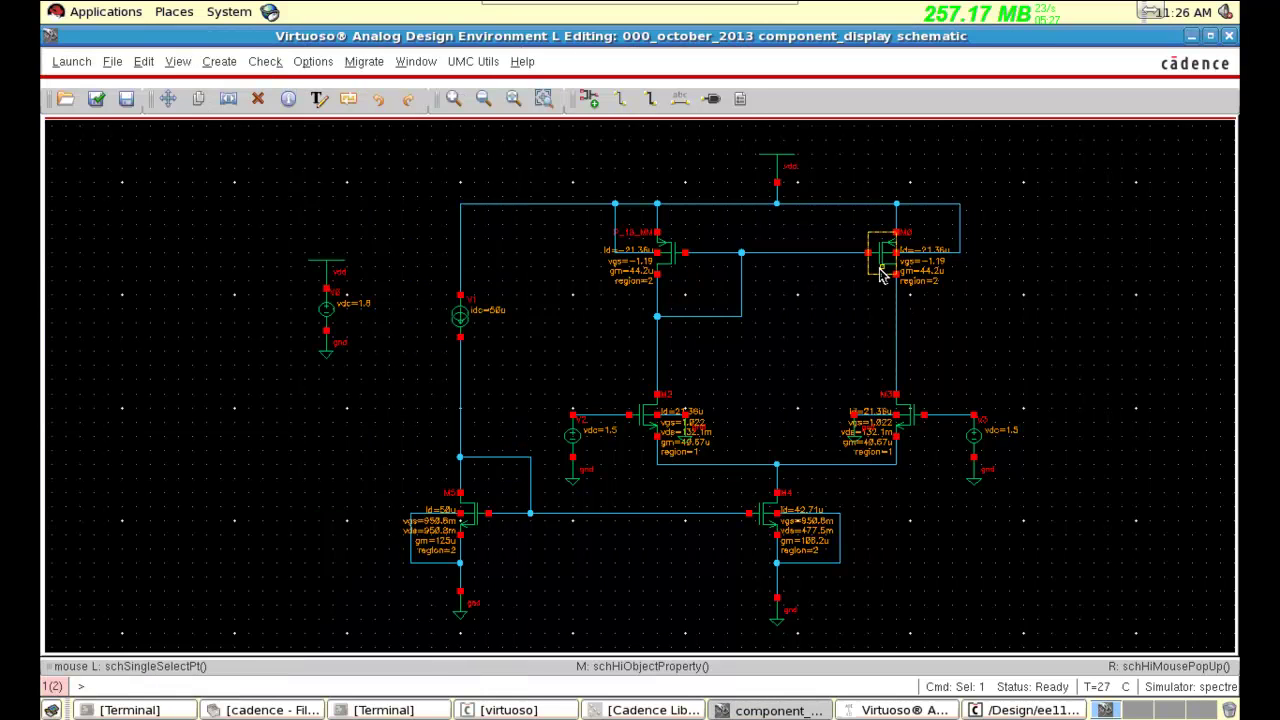
{"action": "key", "text": "q"}
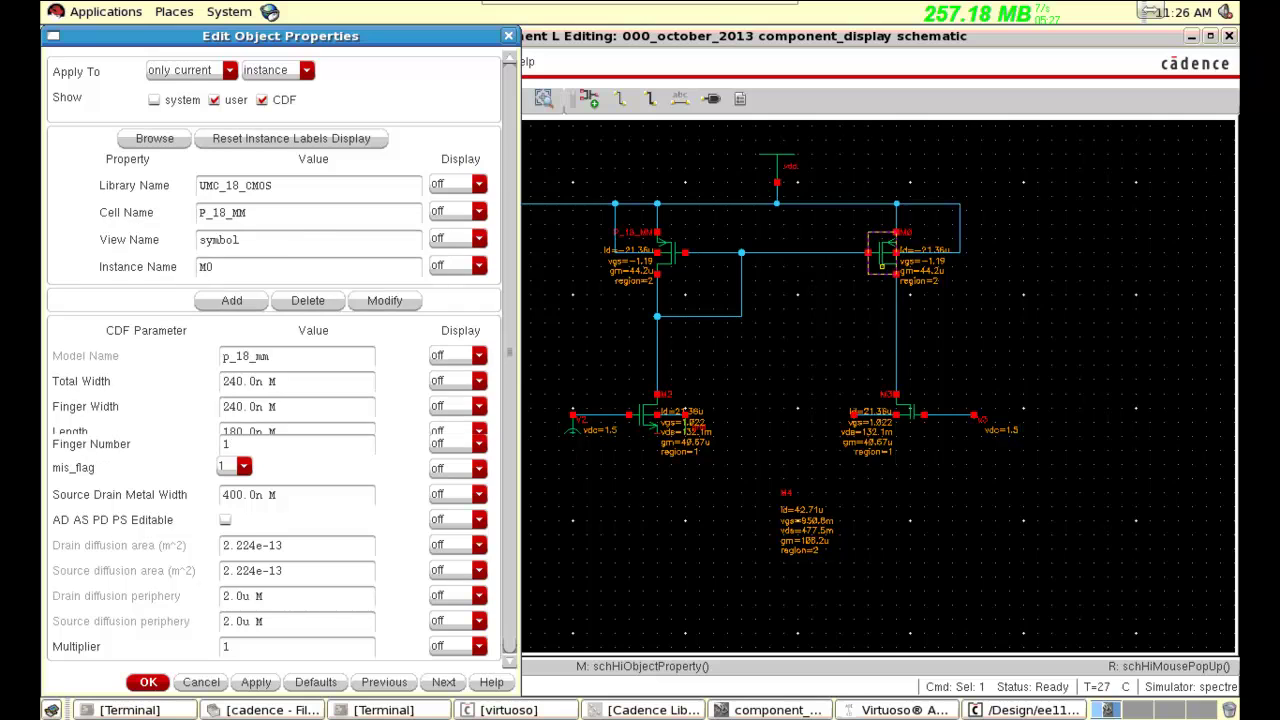
{"action": "scroll", "coordinate": [300, 450], "scroll_direction": "down", "scroll_amount": 1}
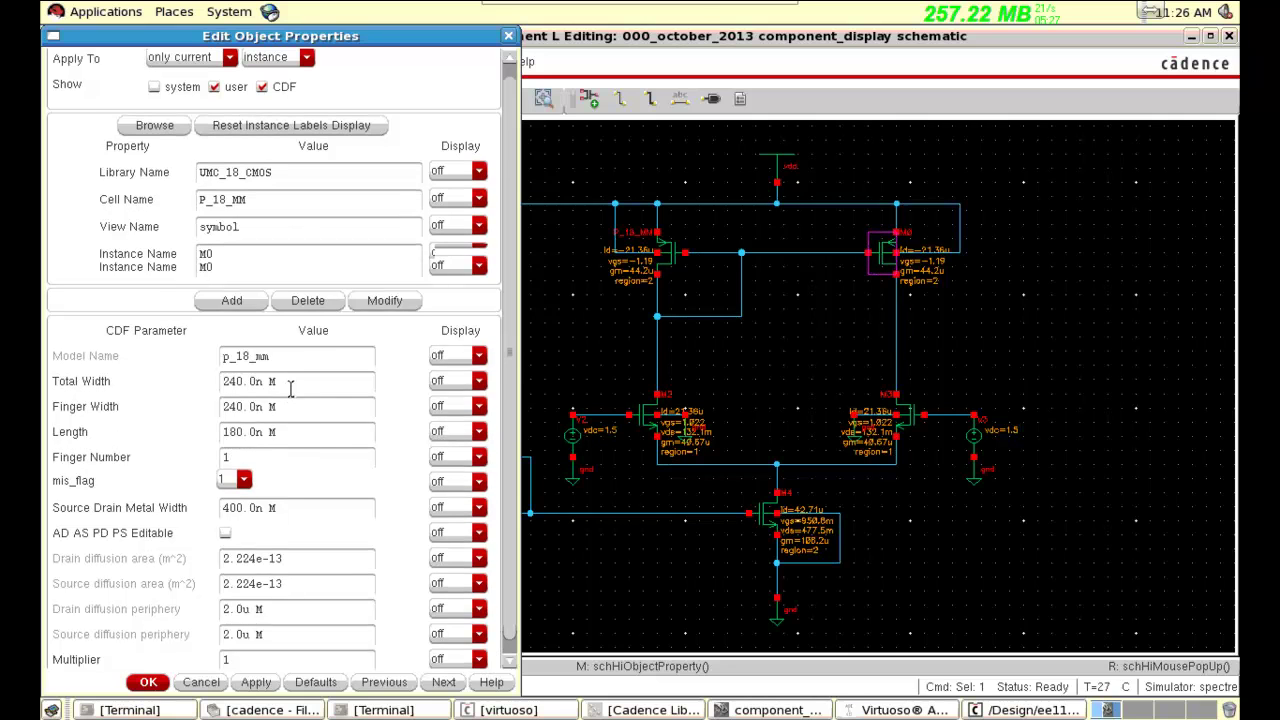
{"action": "left_click_drag", "start_coordinate": [287, 366], "coordinate": [190, 365]}
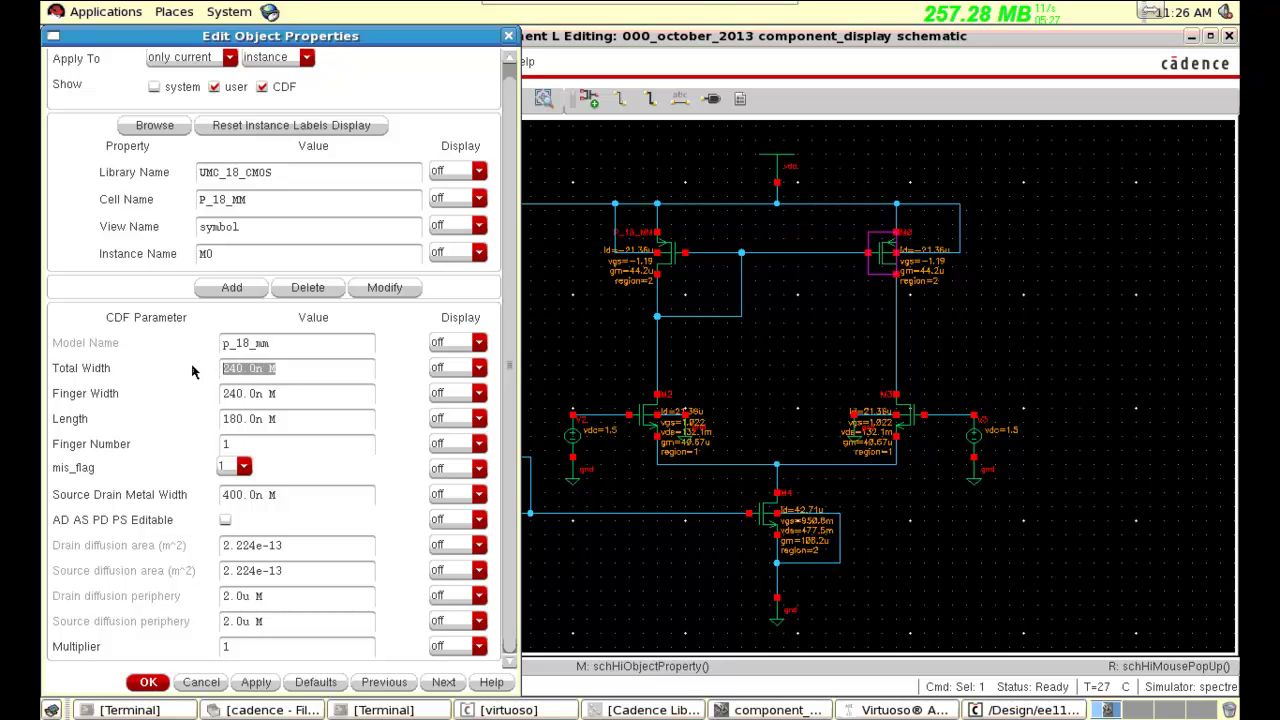
{"action": "type", "text": "80u"}
{"action": "left_click", "coordinate": [316, 418]}
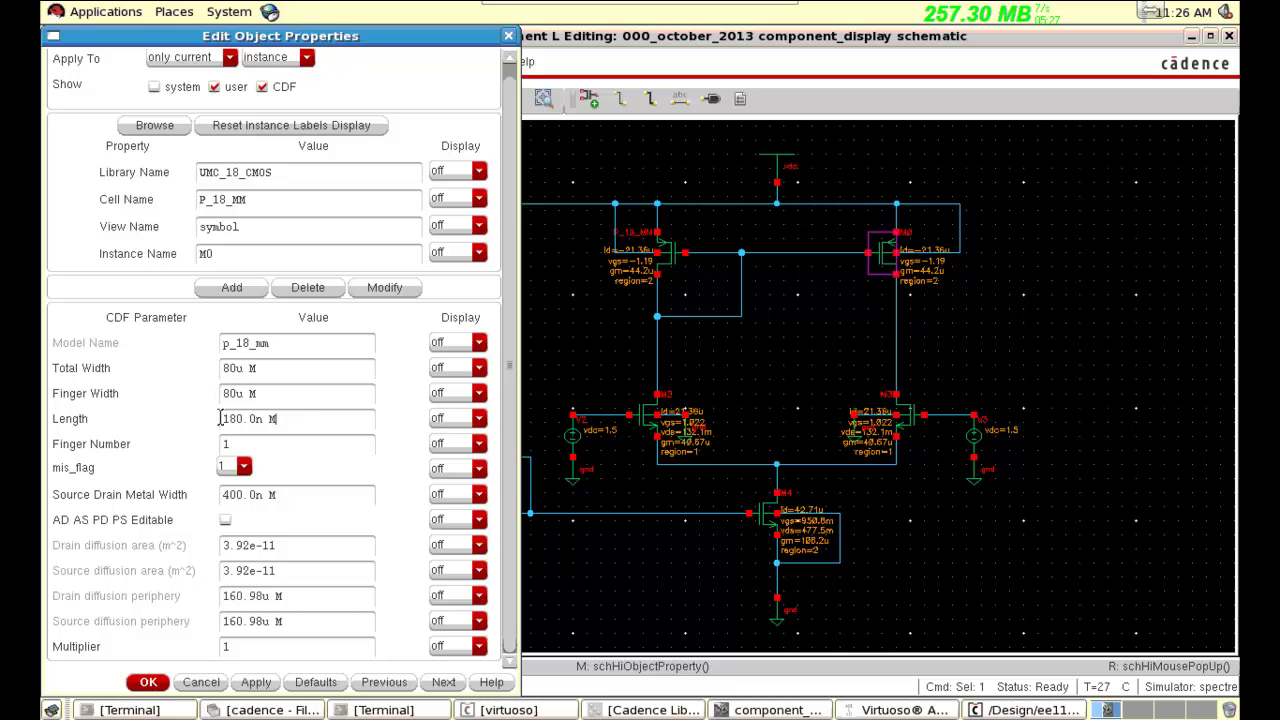
{"action": "key", "text": "shift+Home"}
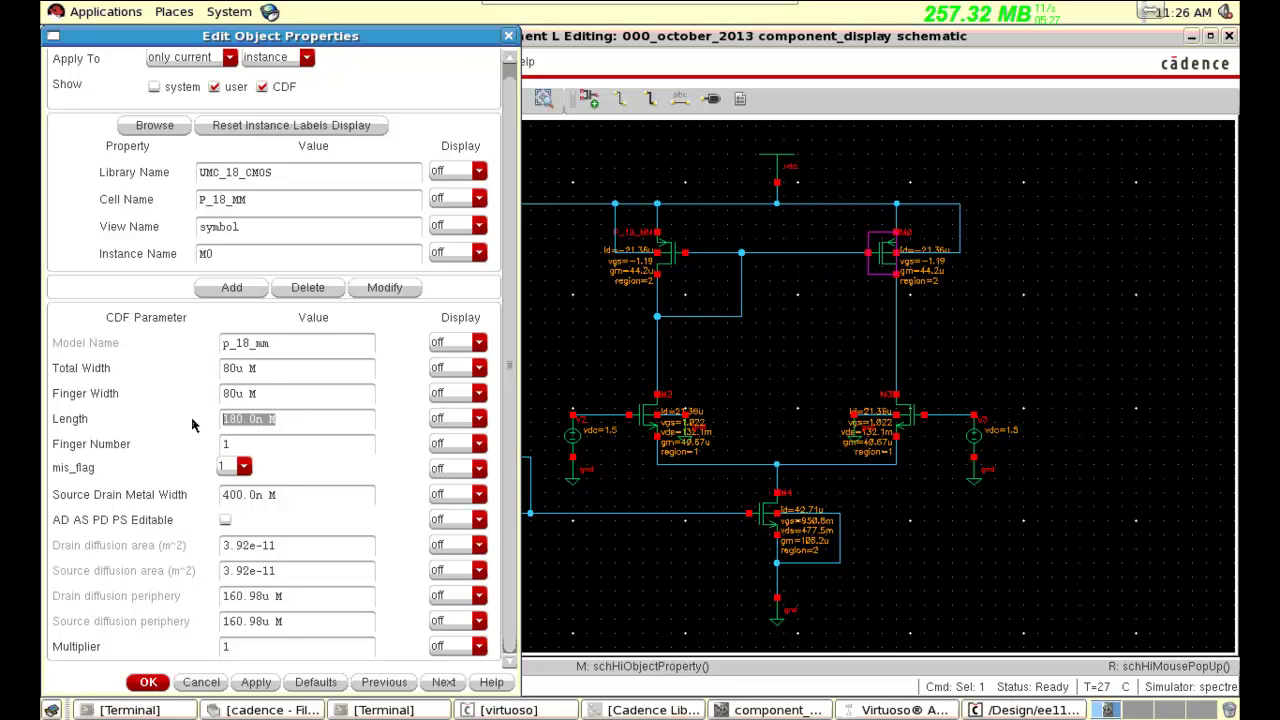
{"action": "type", "text": "1u"}
{"action": "left_click", "coordinate": [146, 684]}
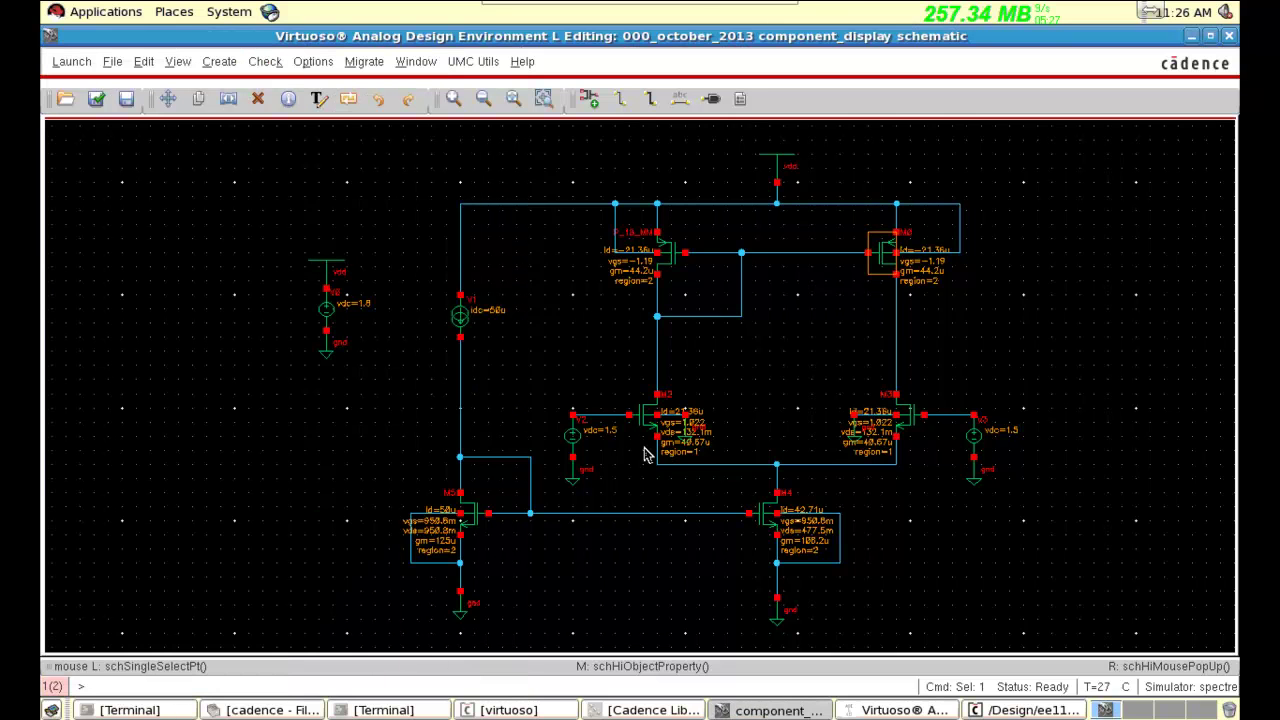
- Set the total width of NMOS input transistor M2 to 7u and its length to 1u
{"action": "left_click", "coordinate": [643, 433]}
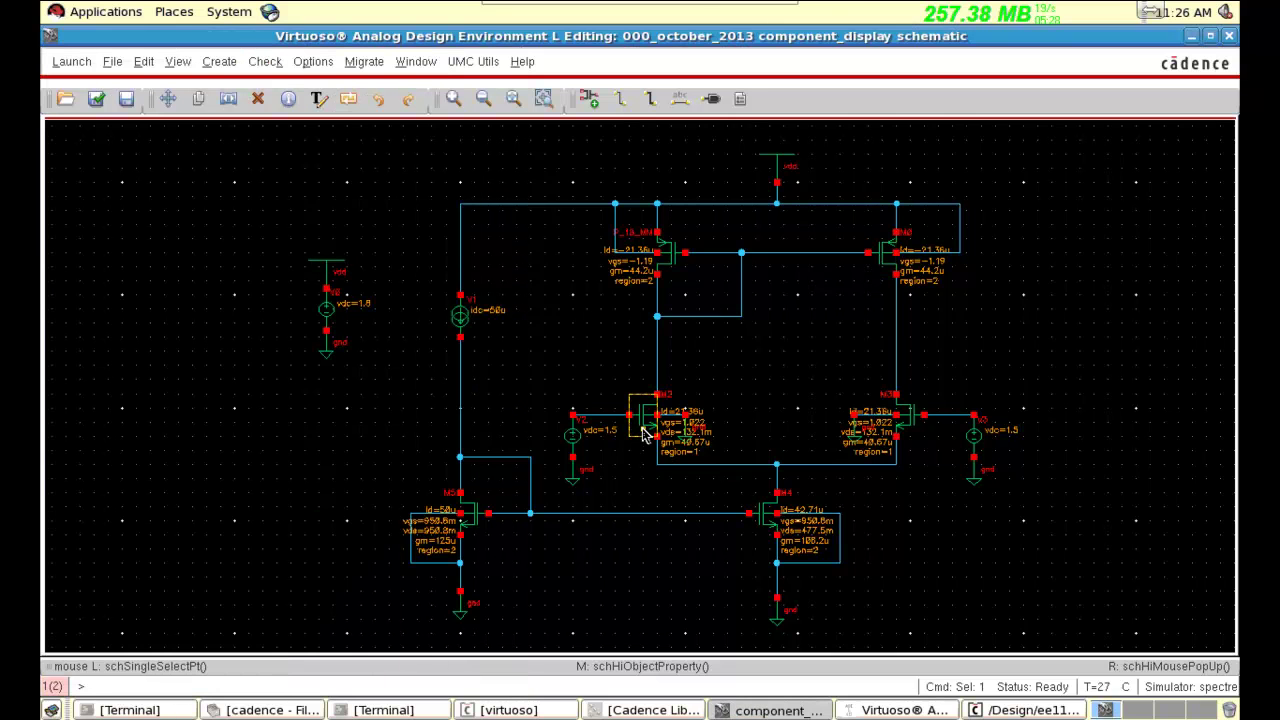
{"action": "middle_click", "coordinate": [643, 433]}
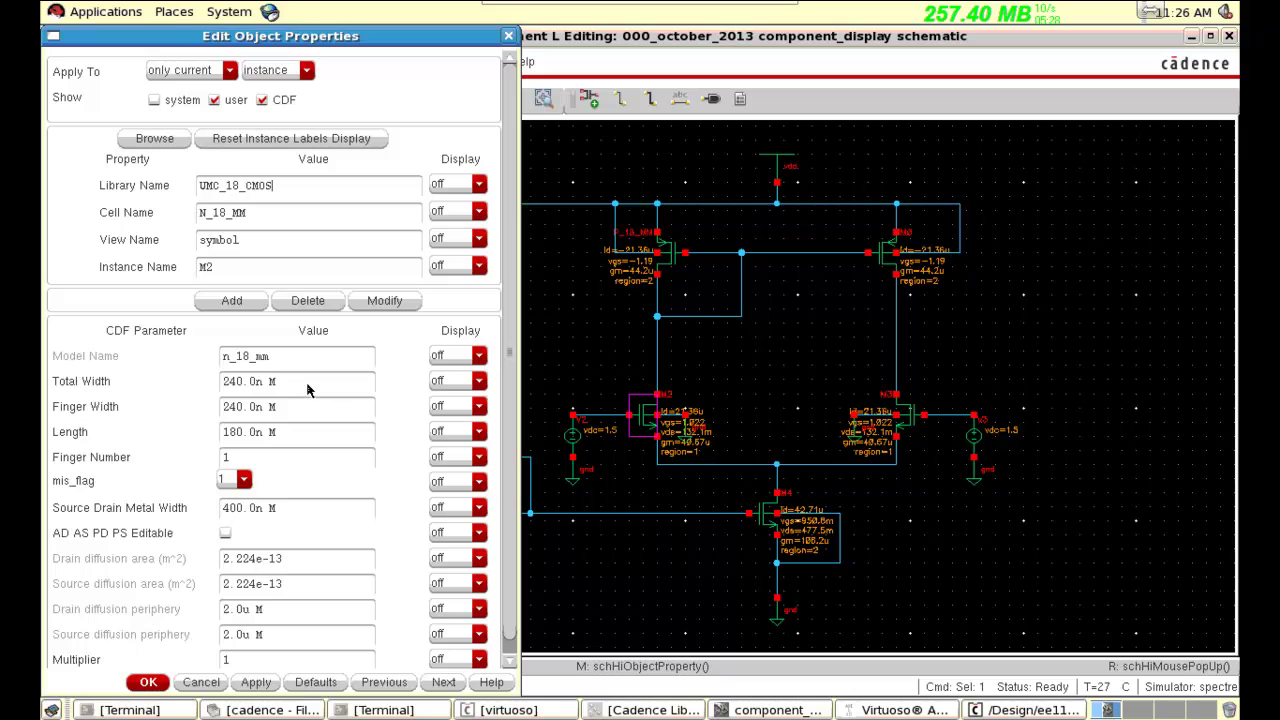
{"action": "triple_click", "coordinate": [213, 386]}
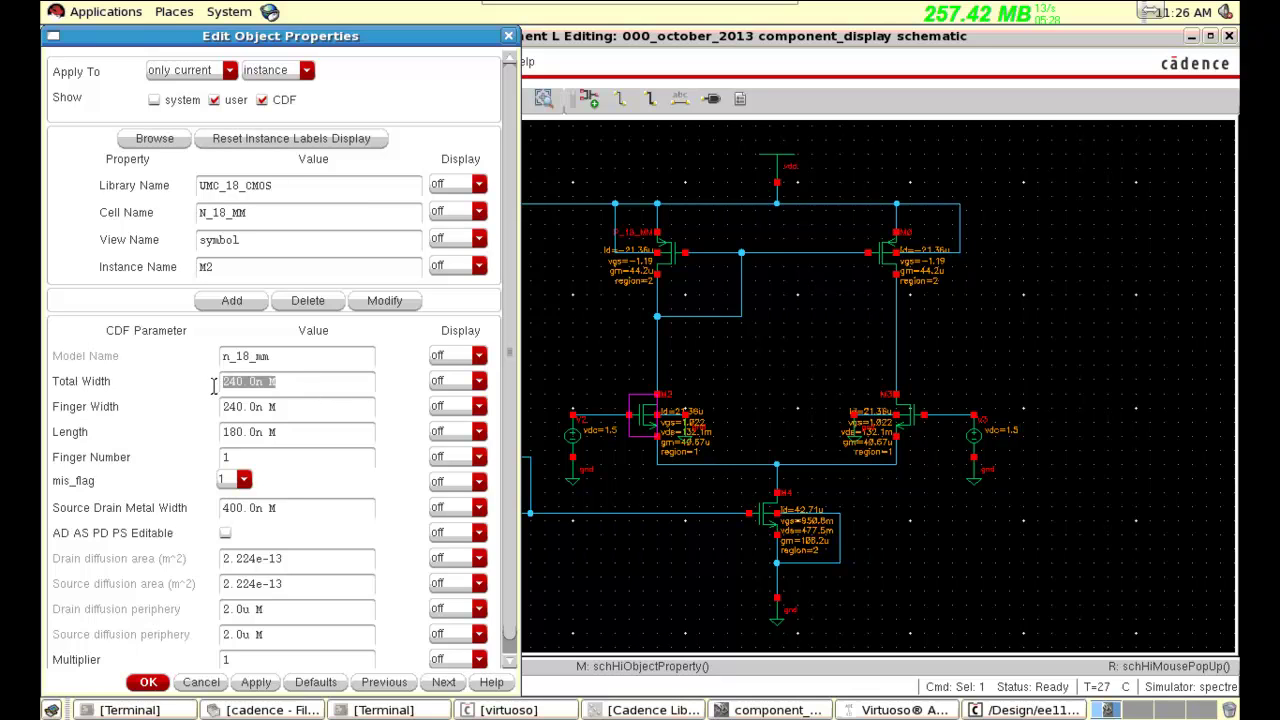
{"action": "type", "text": "7u"}
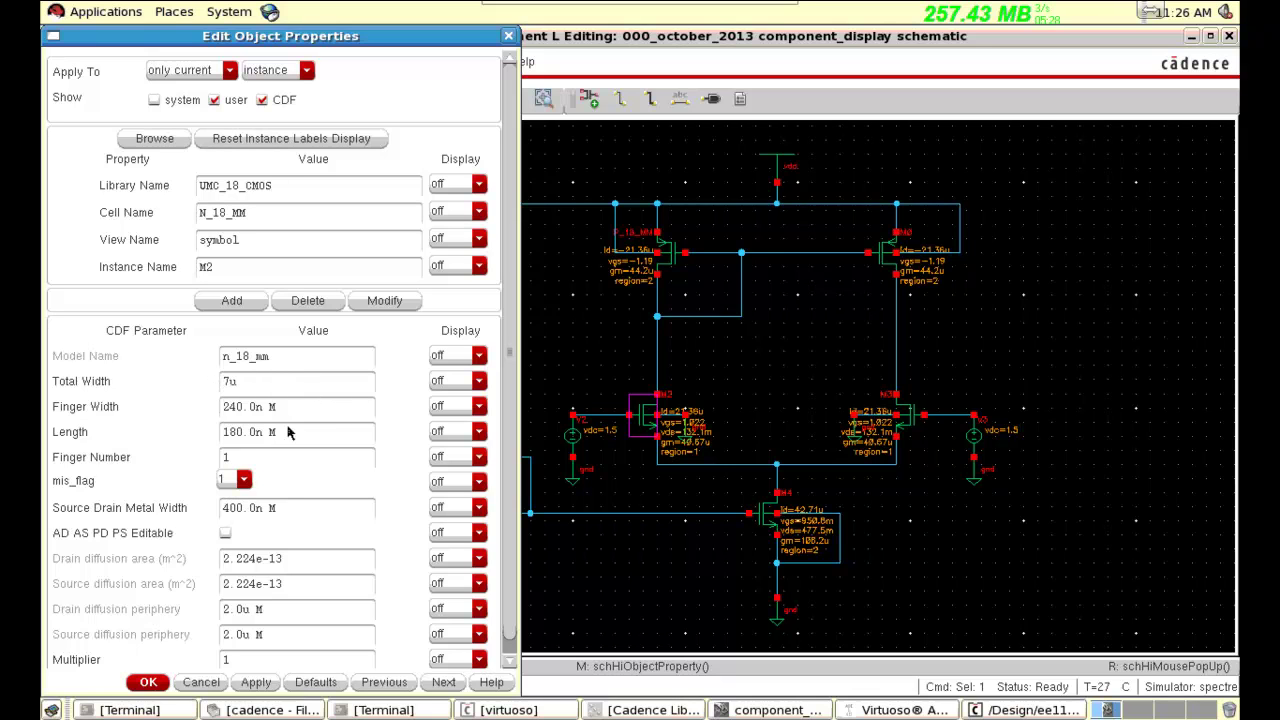
{"action": "triple_click", "coordinate": [187, 432]}
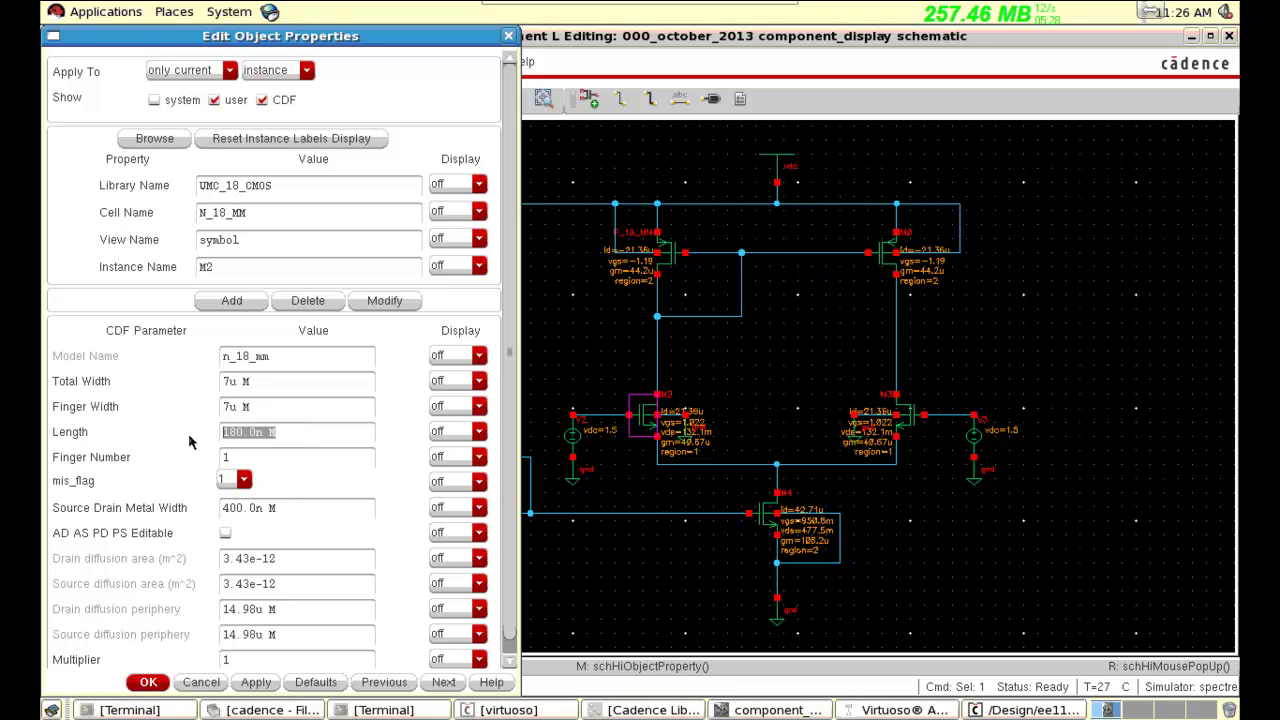
{"action": "type", "text": "1u"}
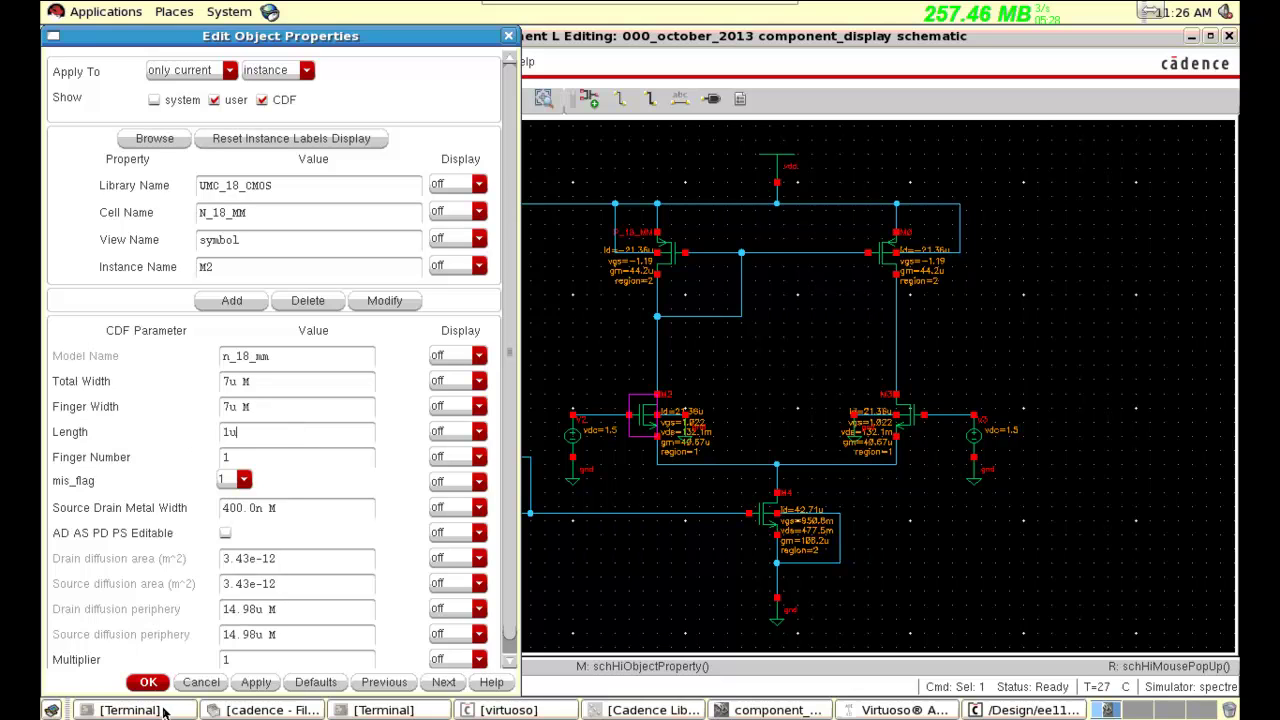
{"action": "left_click", "coordinate": [677, 460]}
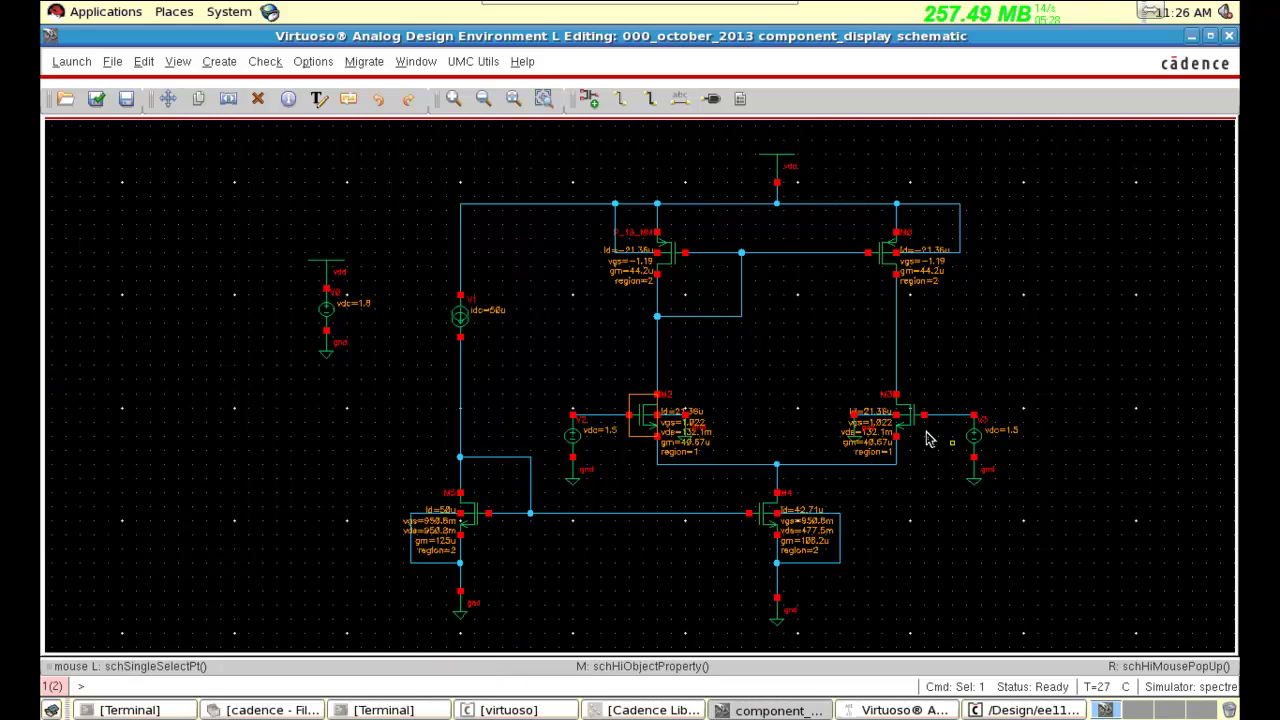
- Set the total width of NMOS input transistor M3 to 7u and its length to 1u
{"action": "left_click", "coordinate": [918, 432]}
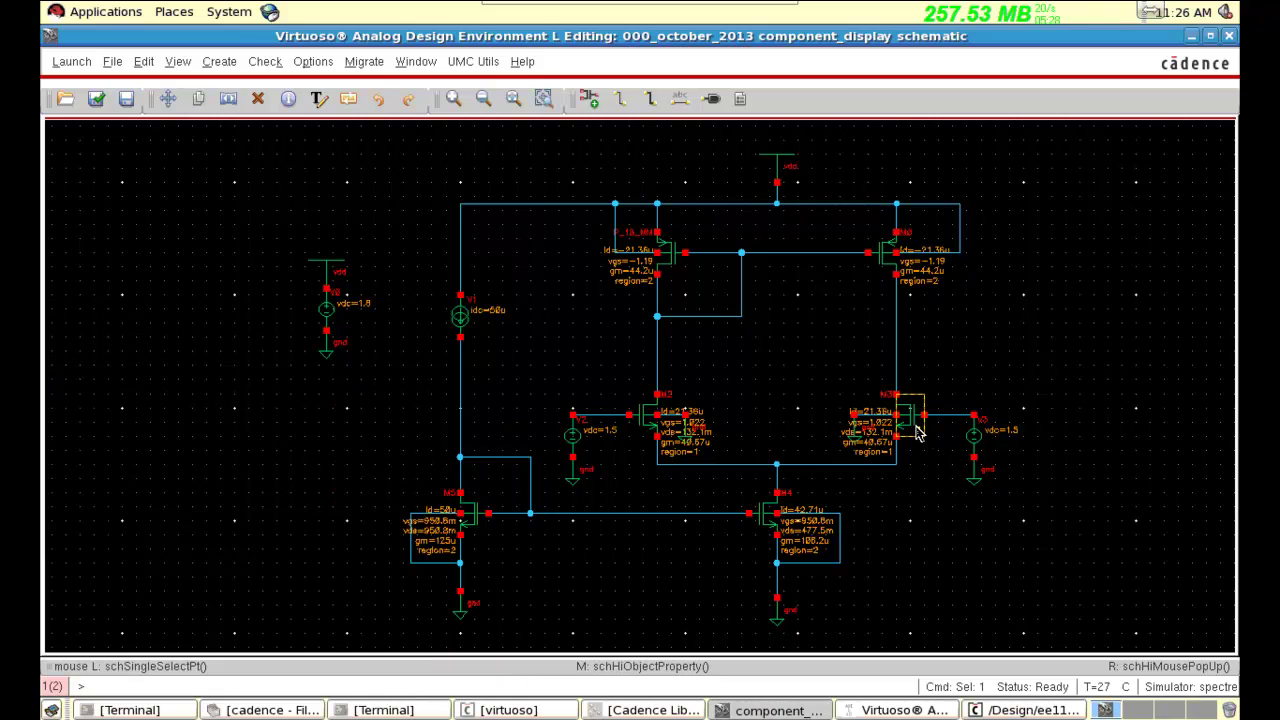
{"action": "middle_click", "coordinate": [918, 432]}
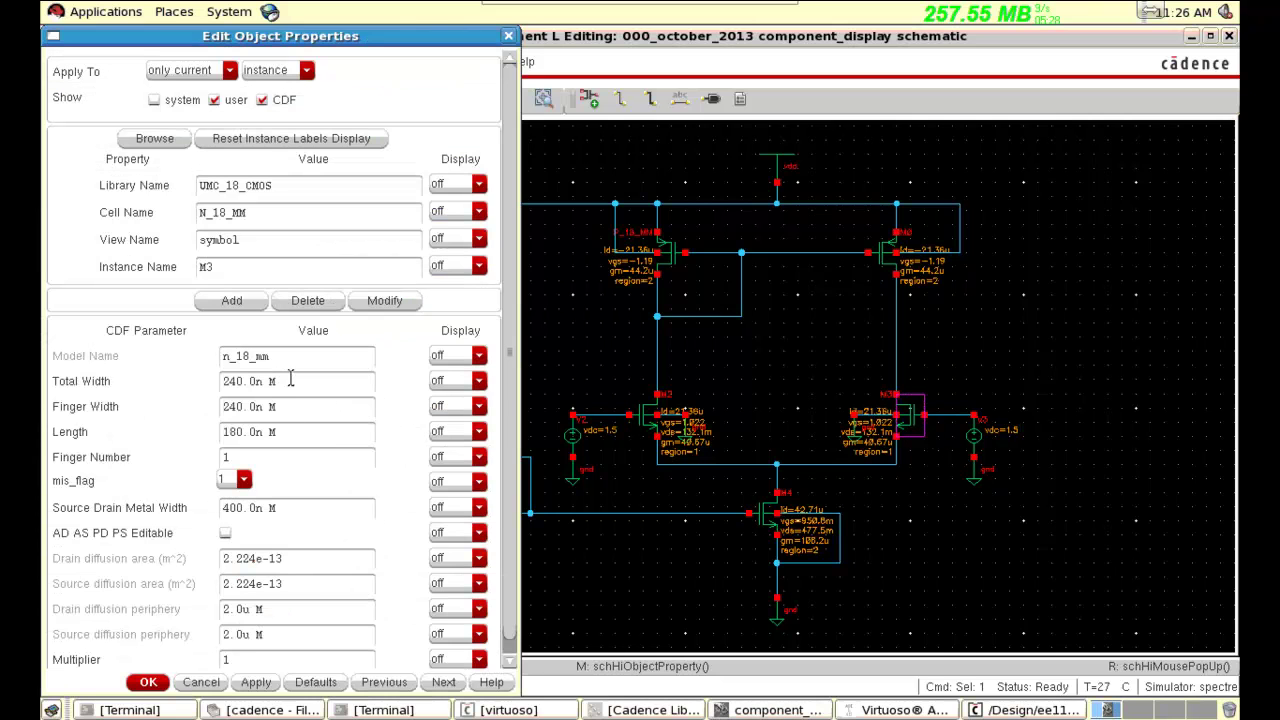
{"action": "left_click_drag", "start_coordinate": [294, 381], "coordinate": [195, 381]}
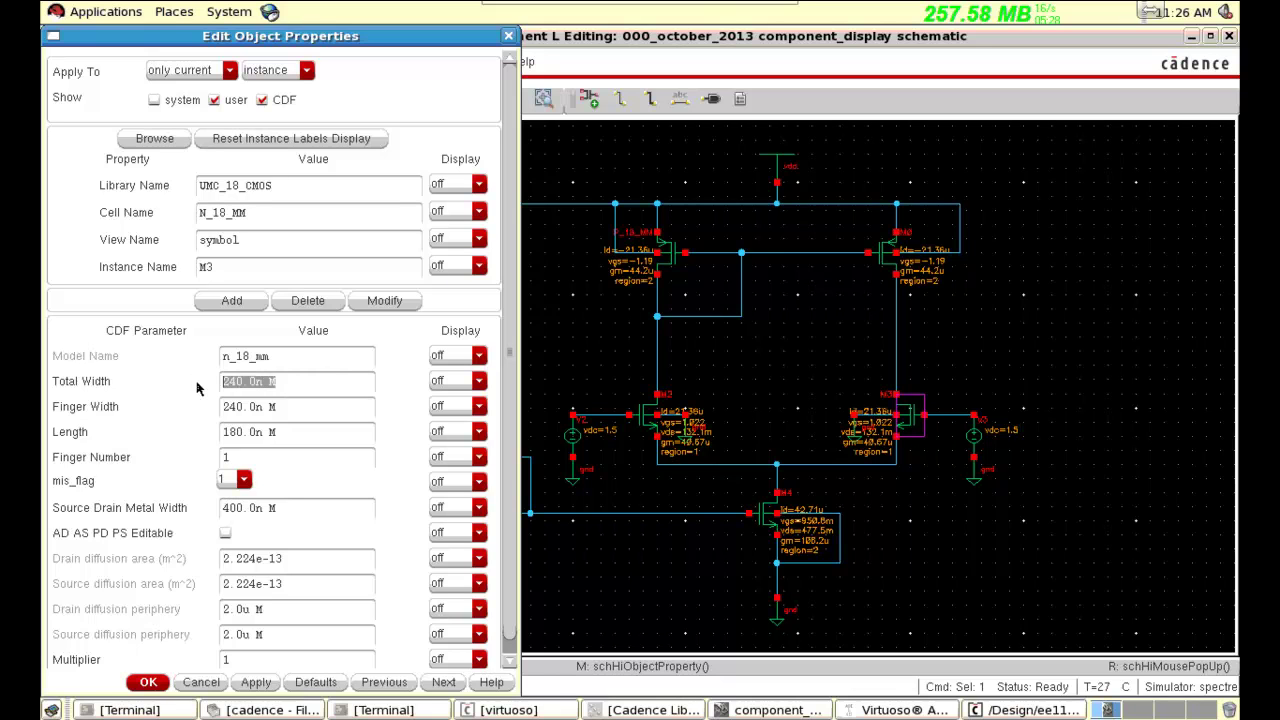
{"action": "type", "text": "7u"}
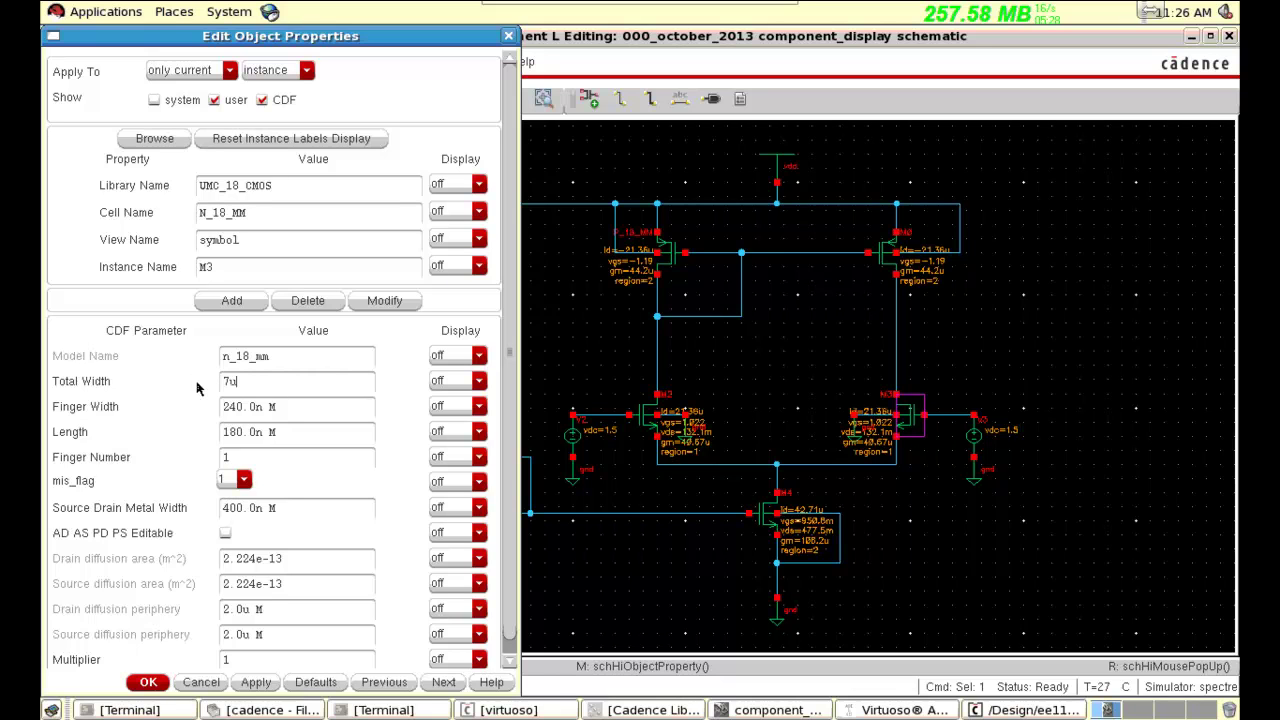
{"action": "left_click", "coordinate": [287, 431]}
{"action": "left_click_drag", "start_coordinate": [285, 431], "coordinate": [197, 432]}
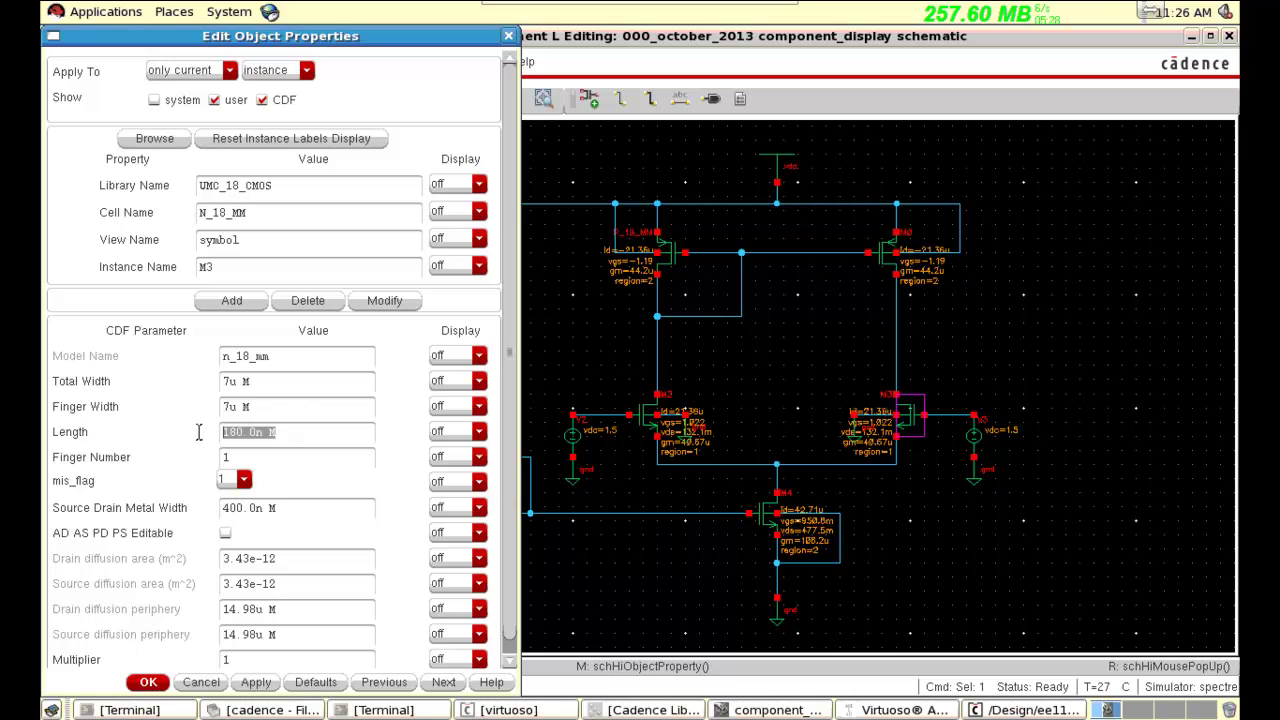
{"action": "type", "text": "1u"}
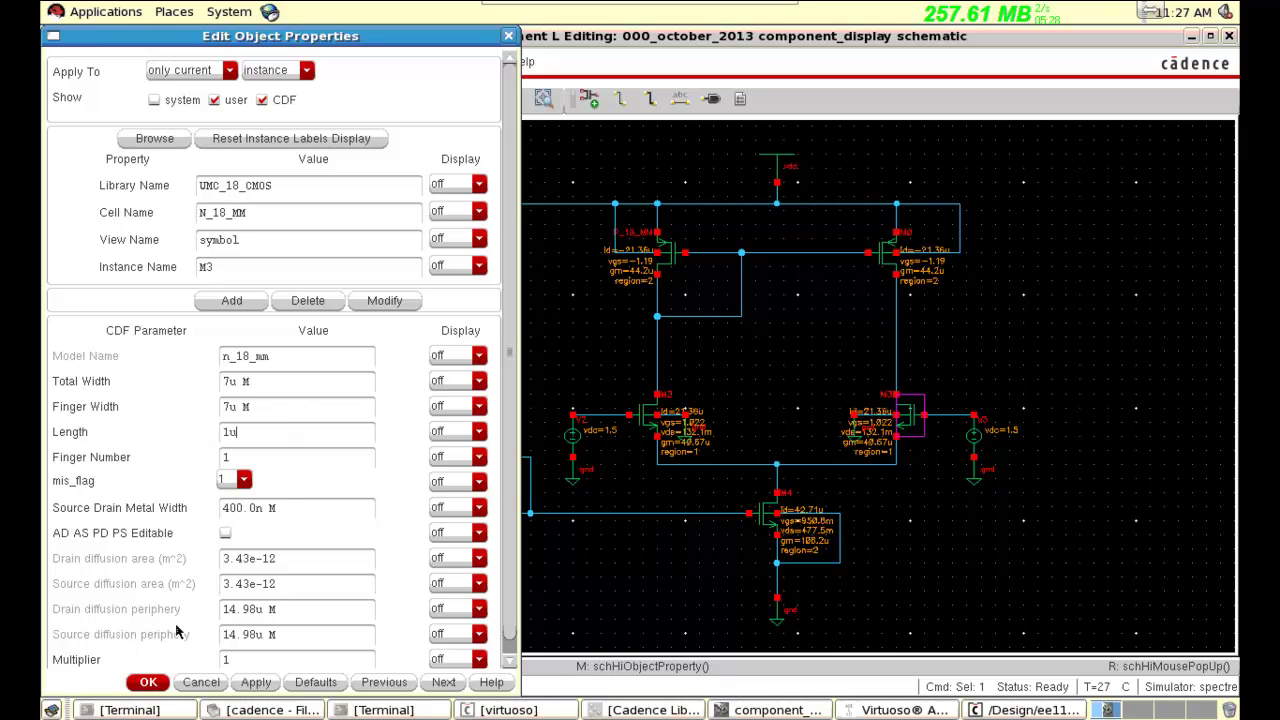
{"action": "left_click", "coordinate": [824, 612]}
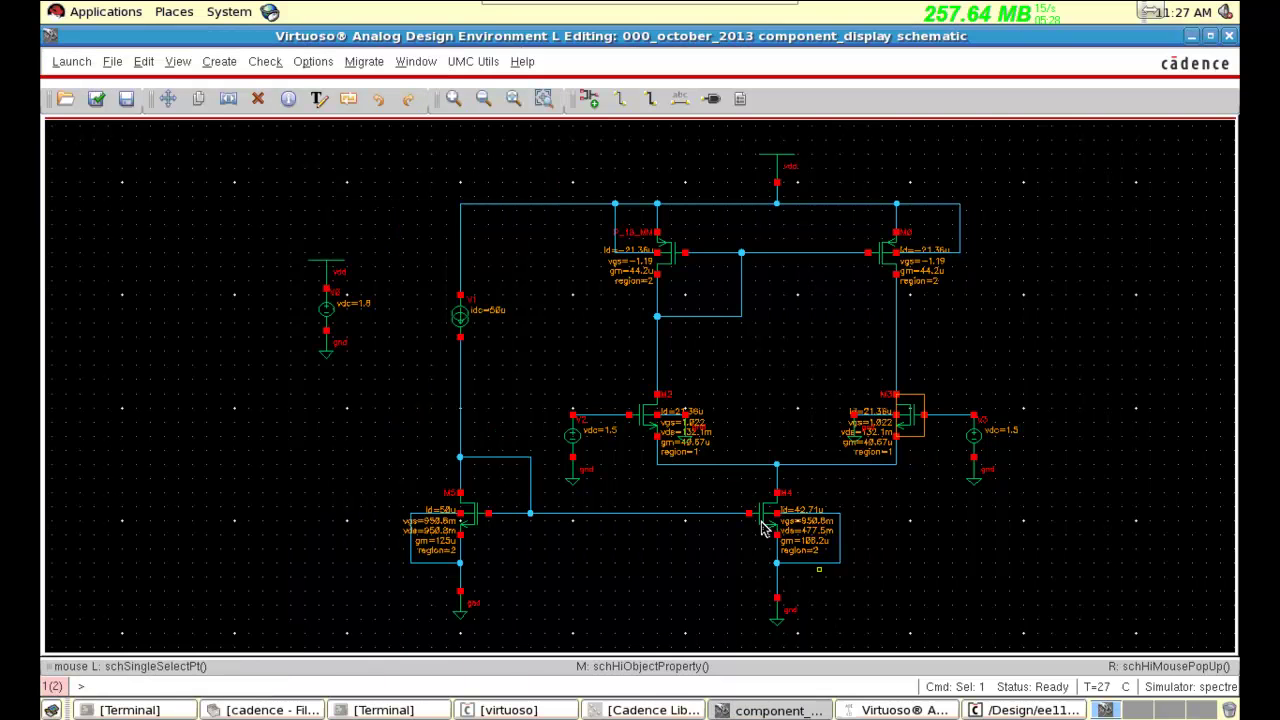
- Set the total width of NMOS tail transistor M4 to 9u and its length to 1u
{"action": "left_click", "coordinate": [757, 537]}
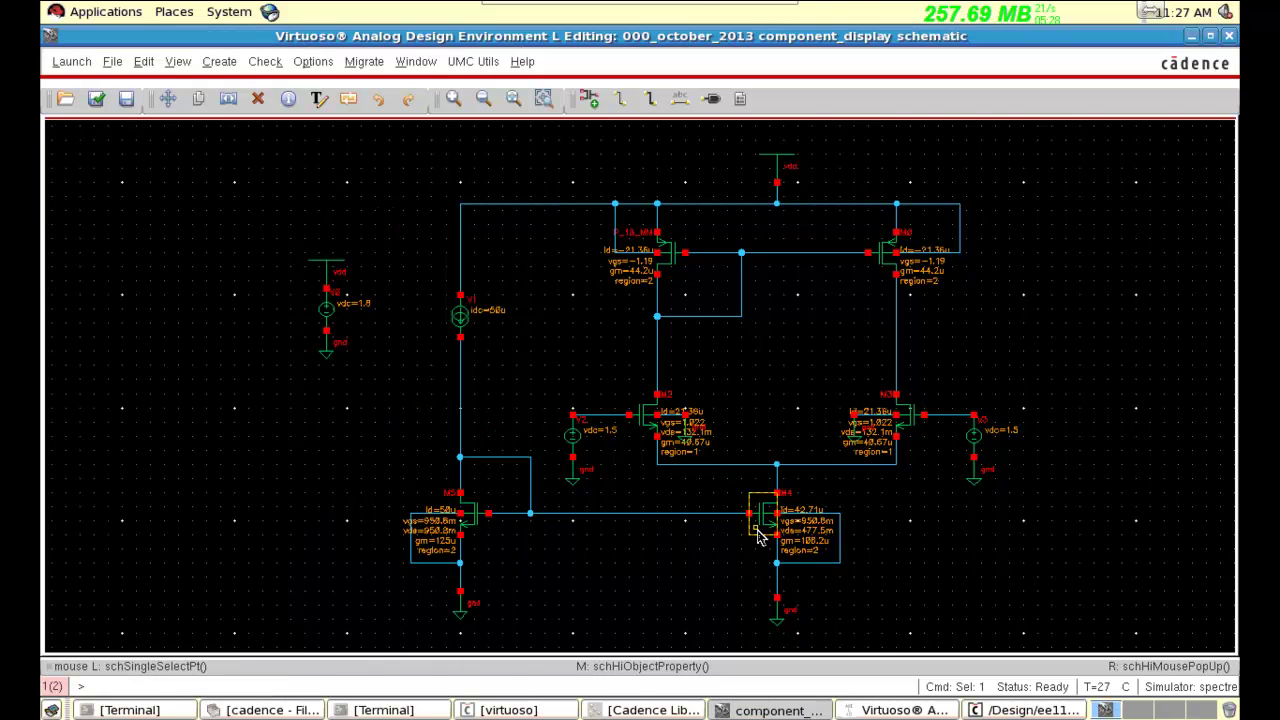
{"action": "middle_click", "coordinate": [757, 537]}
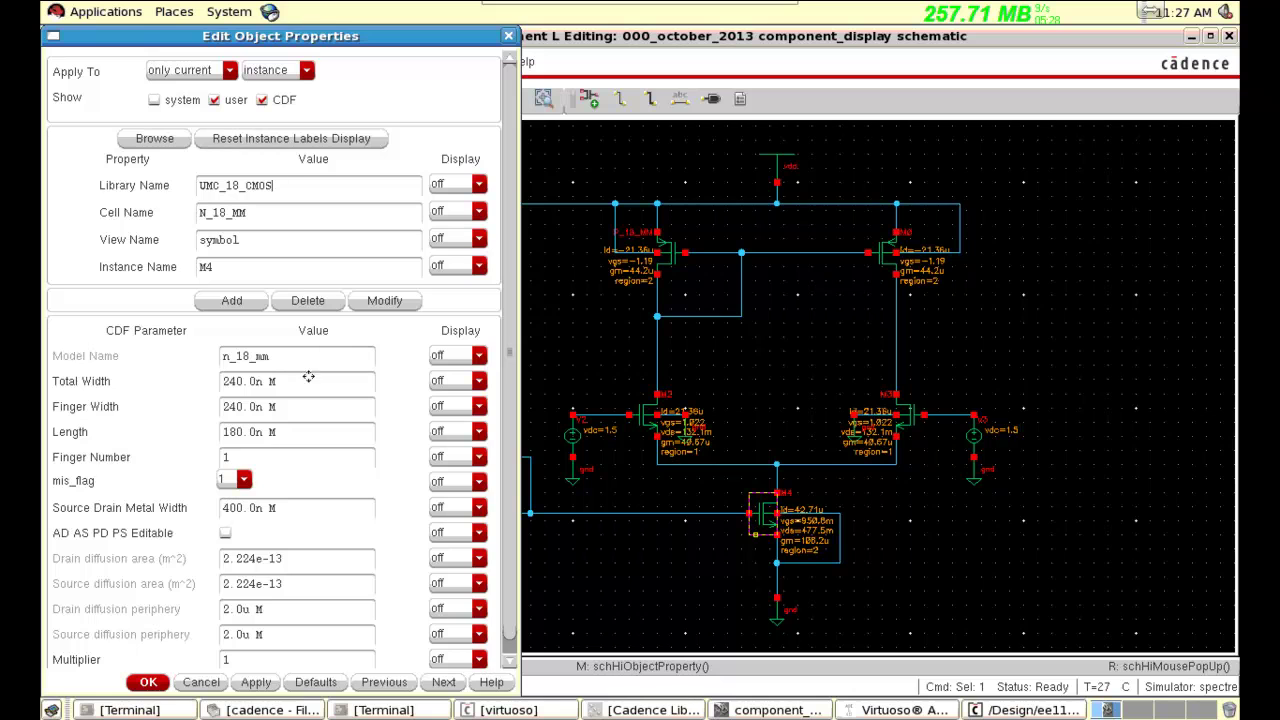
{"action": "left_click", "coordinate": [165, 381]}
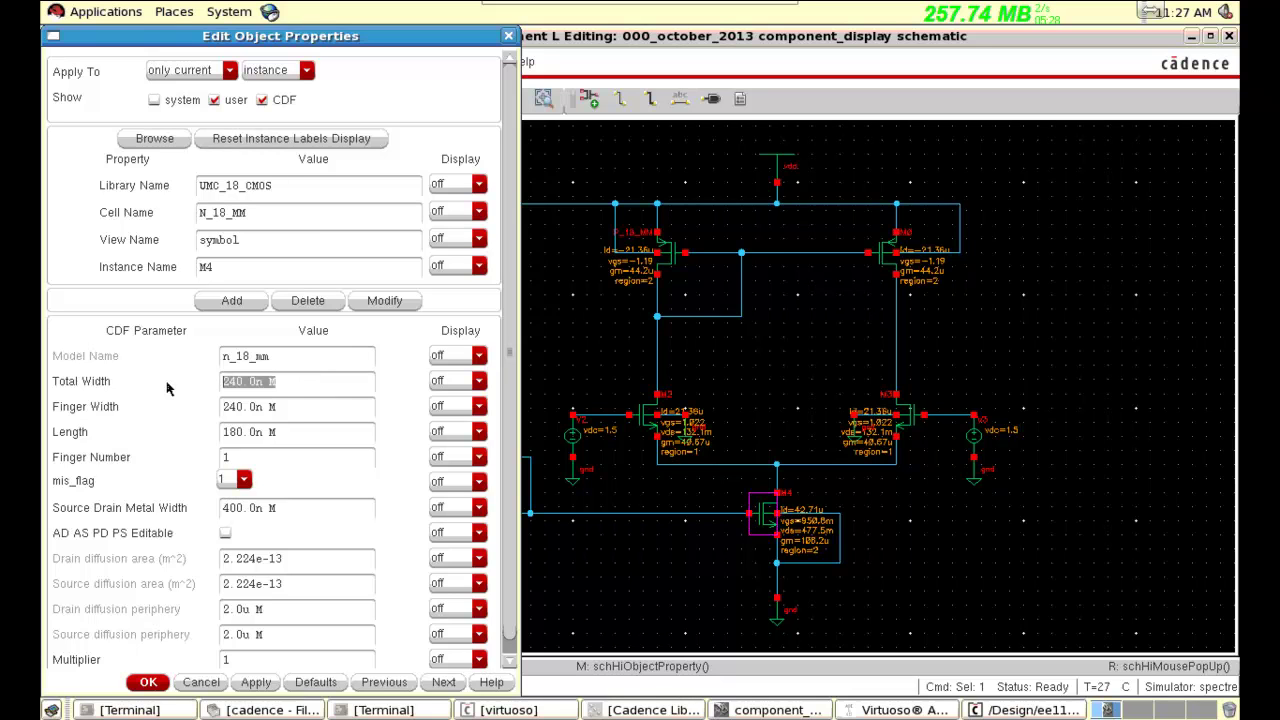
{"action": "type", "text": "9u"}
{"action": "key", "text": "Tab"}
{"action": "left_click", "coordinate": [188, 441]}
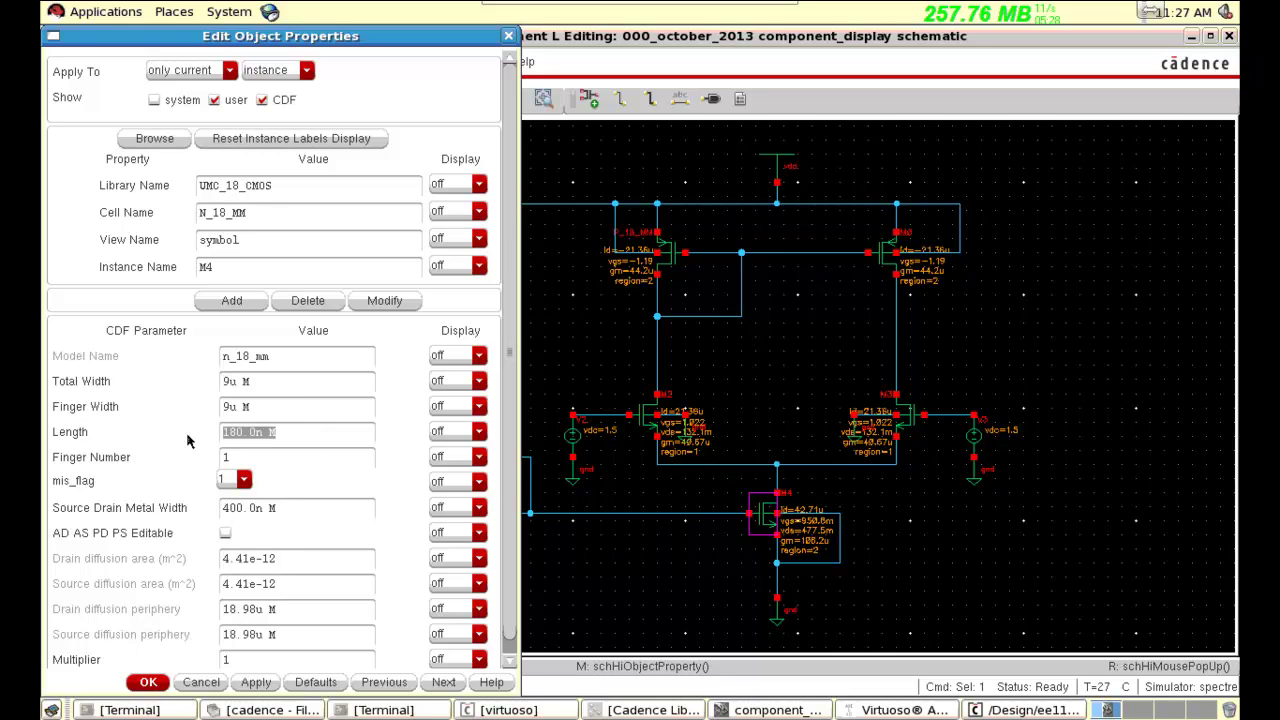
{"action": "type", "text": "1"}
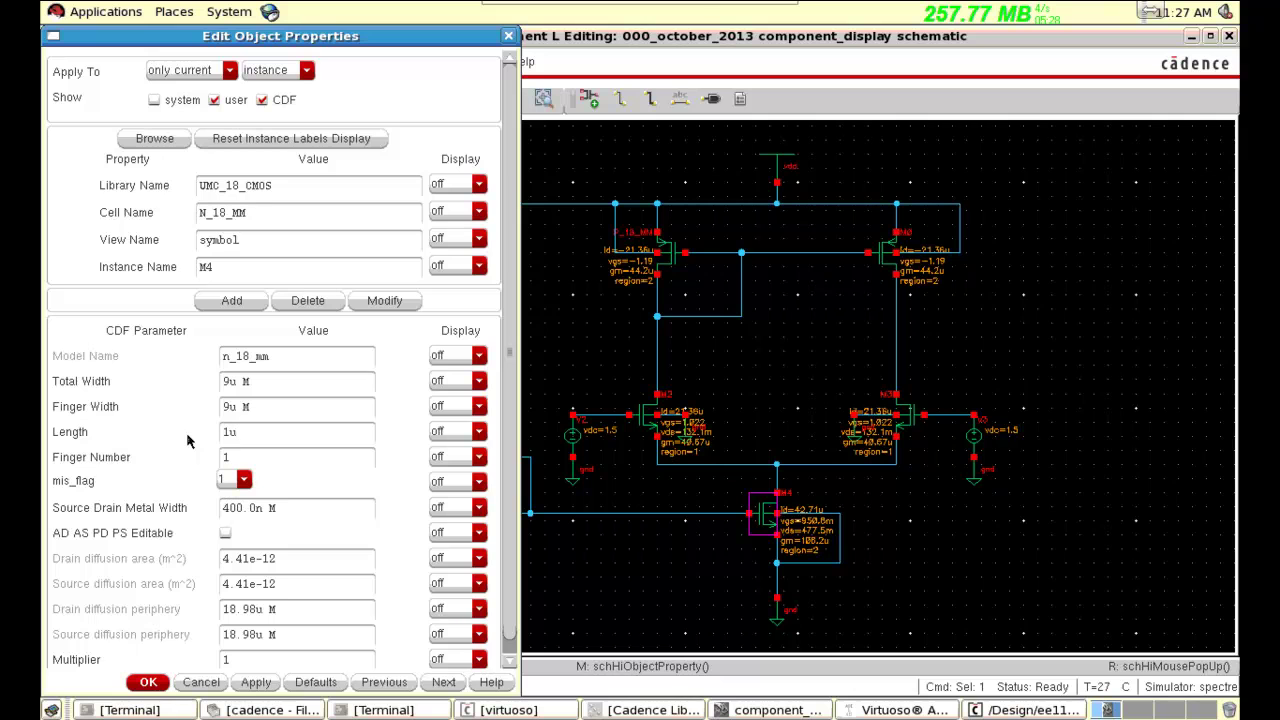
{"action": "type", "text": "u"}
{"action": "left_click", "coordinate": [158, 684]}
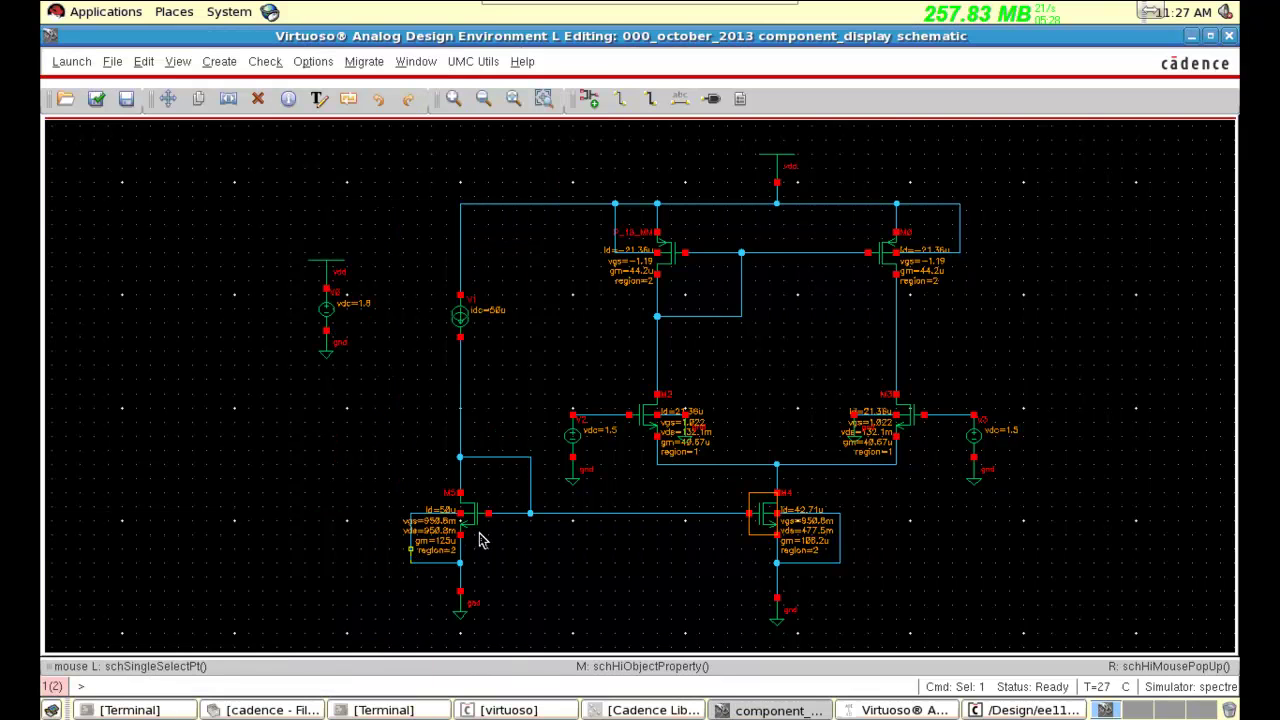
- Set the total width of the diode-connected NMOS transistor M5 to 9u and its length to 1u
{"action": "left_click", "coordinate": [479, 531]}
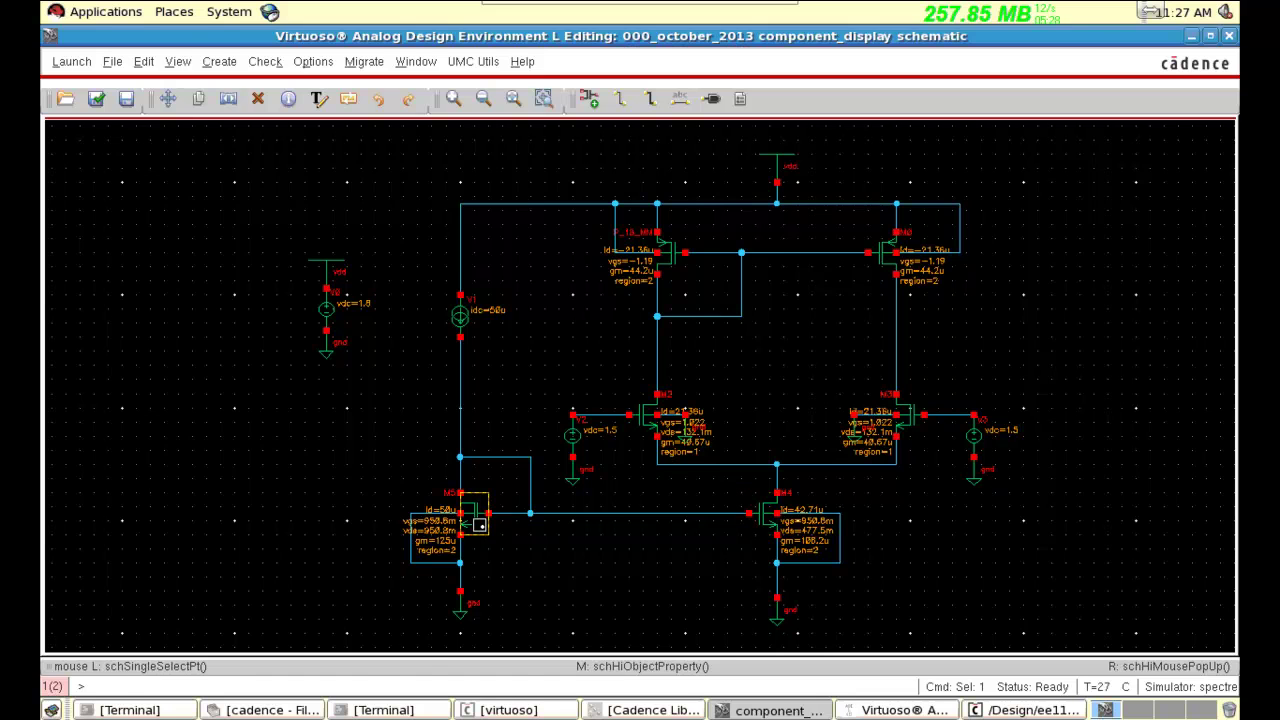
{"action": "key", "text": "q"}
{"action": "left_click_drag", "start_coordinate": [297, 383], "coordinate": [161, 383]}
{"action": "type", "text": "9u"}
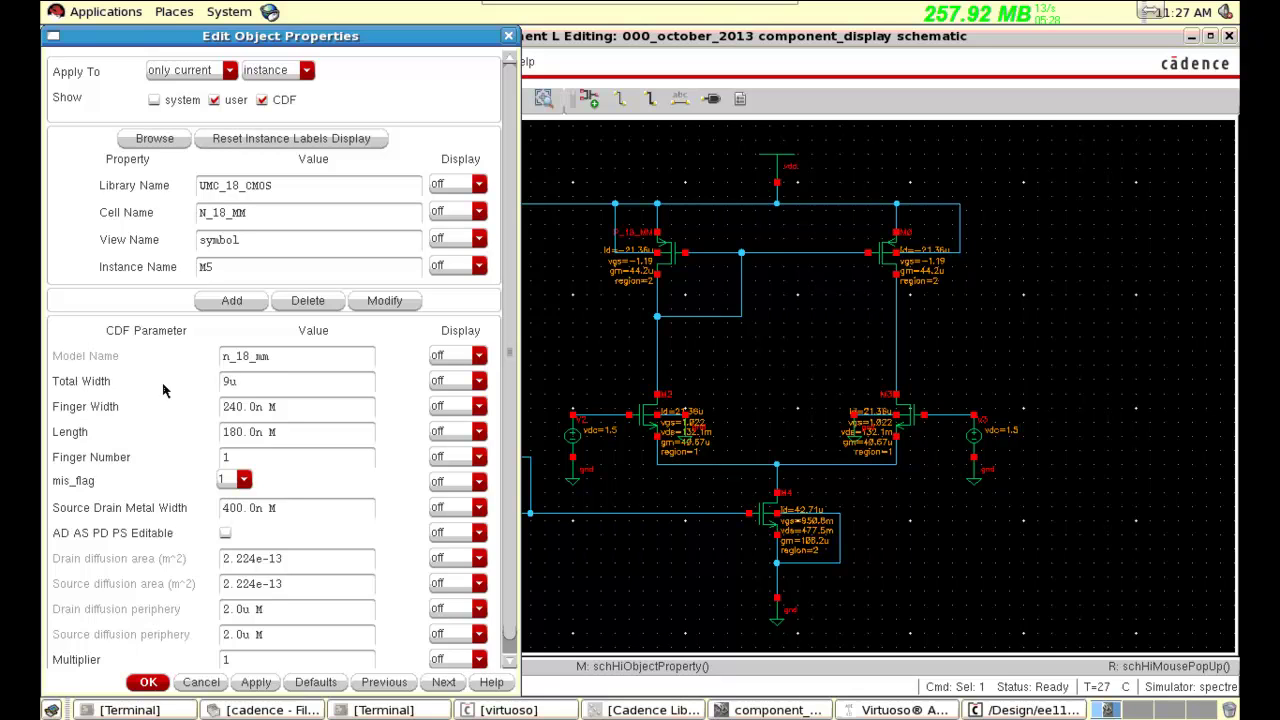
{"action": "left_click", "coordinate": [291, 432]}
{"action": "left_click_drag", "start_coordinate": [200, 432], "coordinate": [182, 432]}
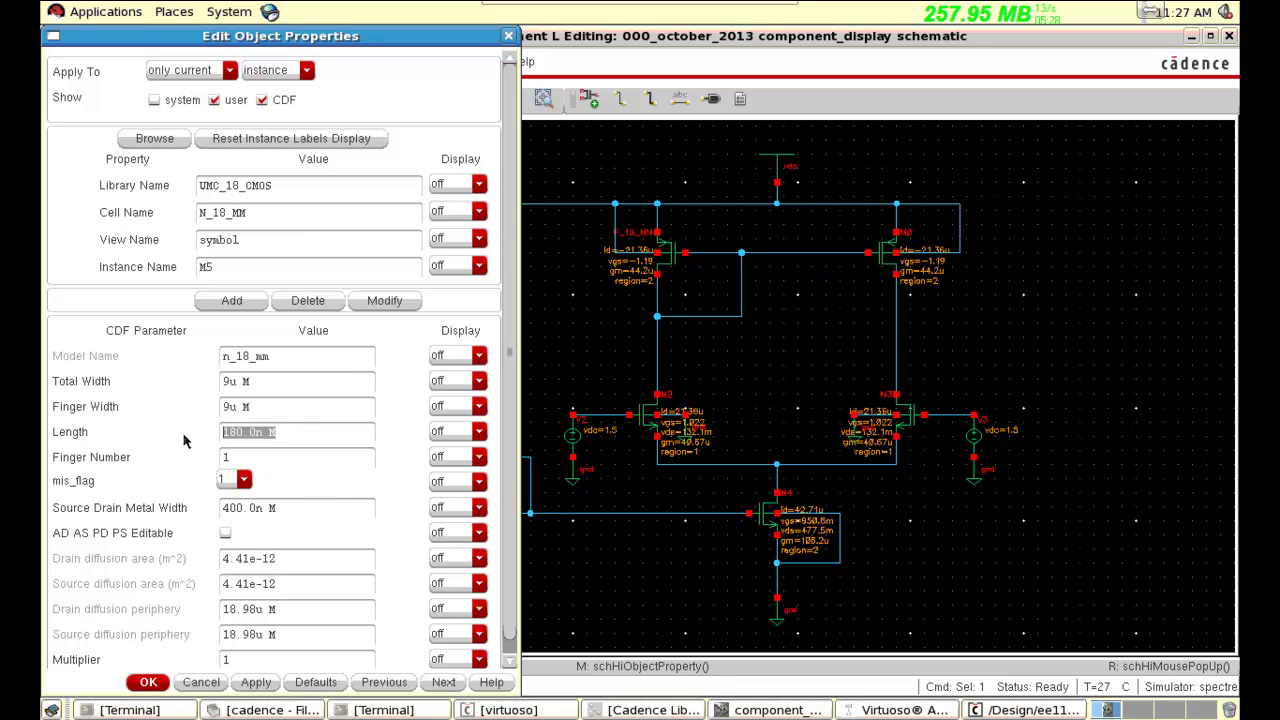
{"action": "type", "text": "1u"}
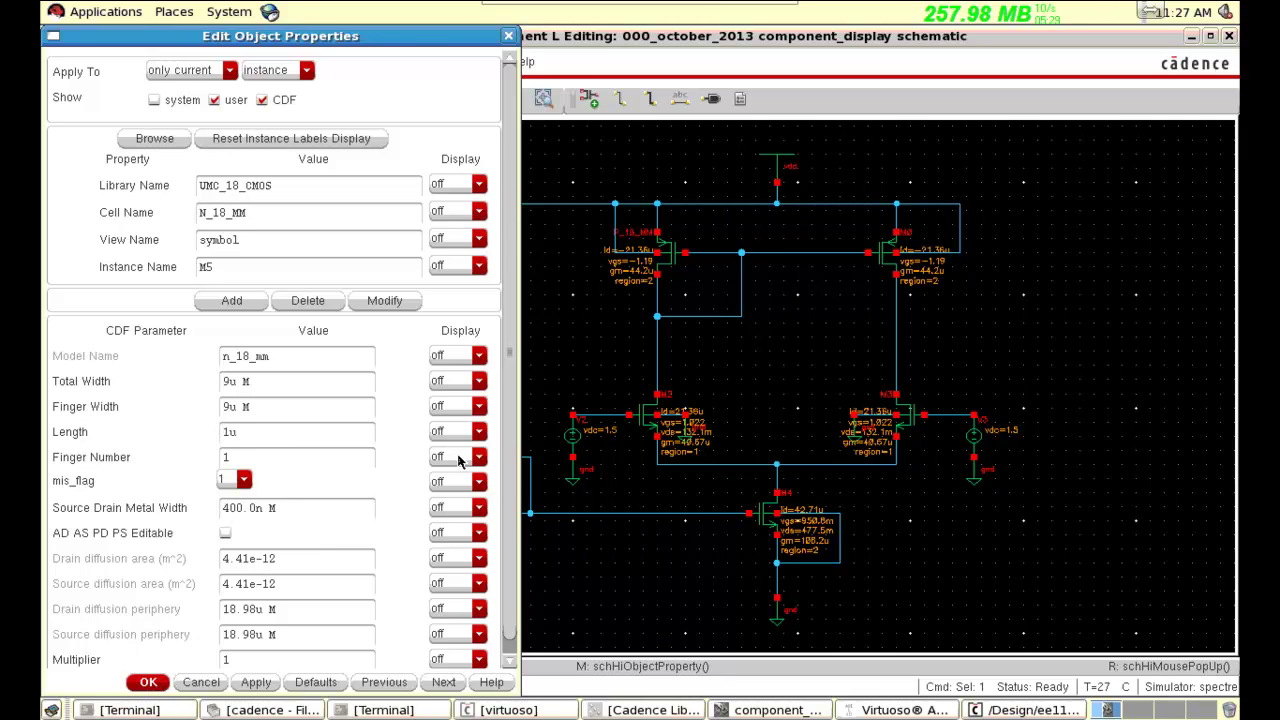
{"action": "key", "text": "Return"}
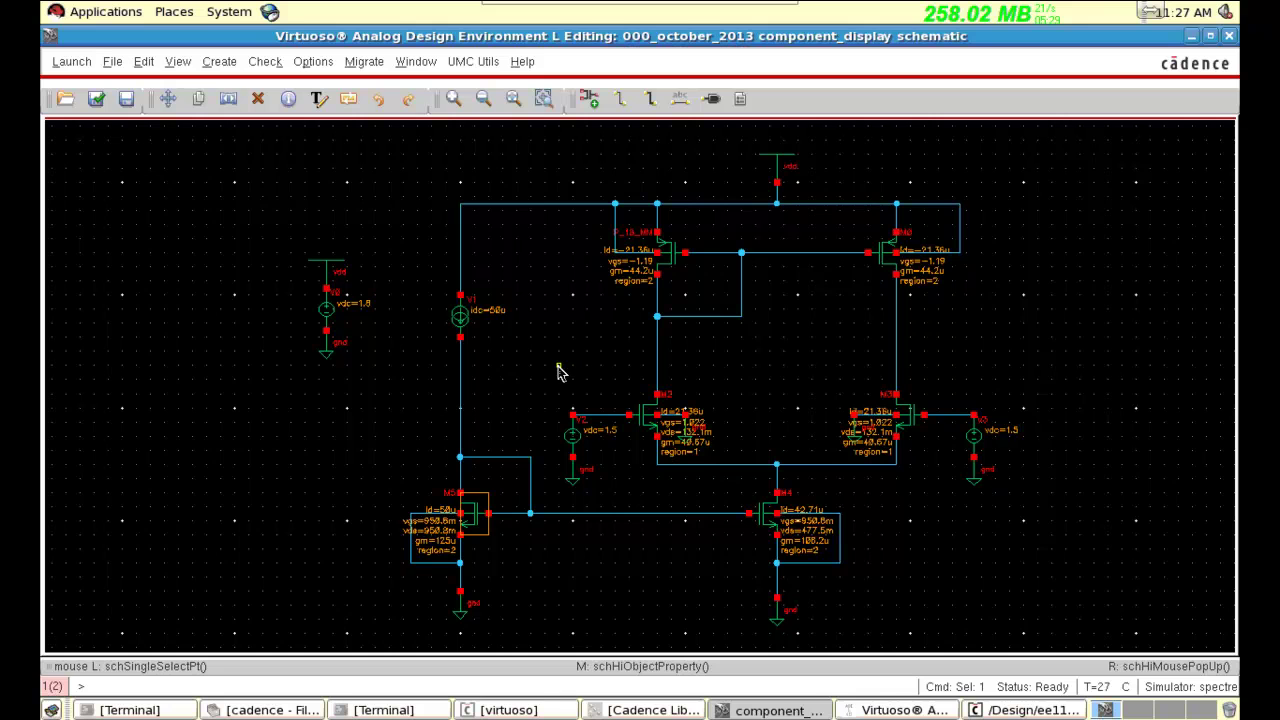
- Rerun the DC simulation with the resized transistors and return to the schematic to check the annotated operating regions
{"action": "left_click", "coordinate": [868, 712]}
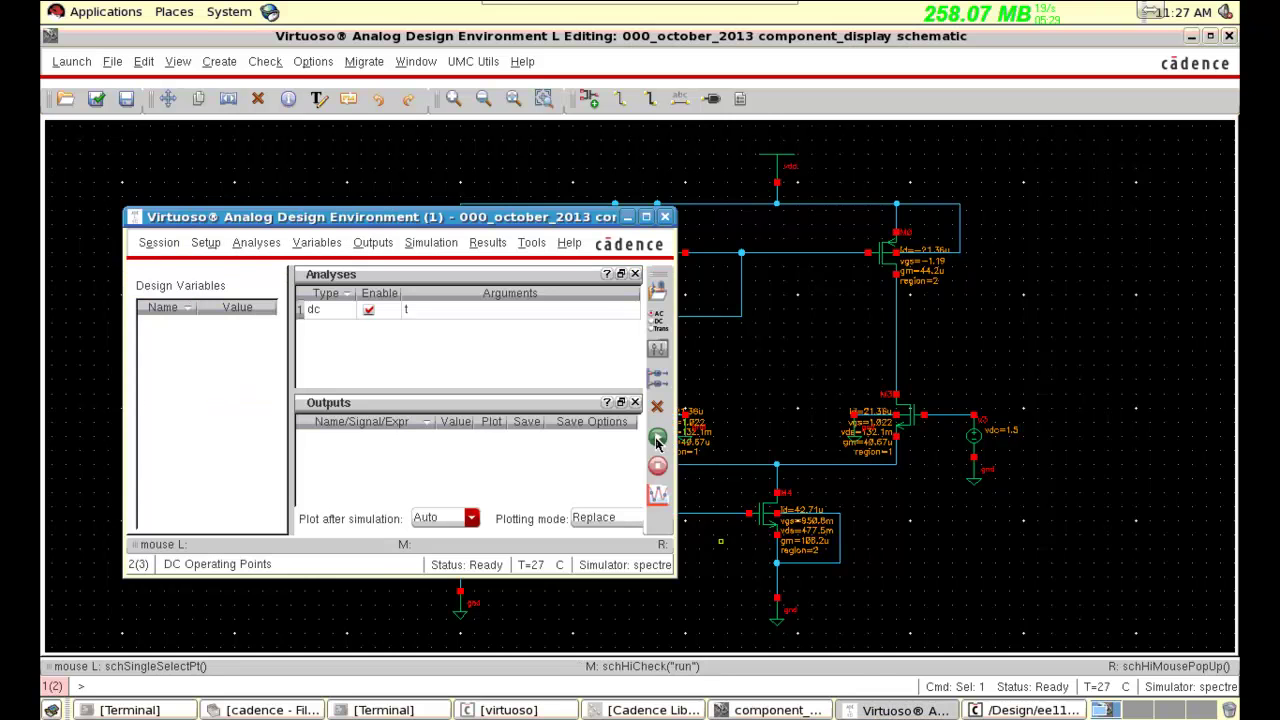
{"action": "left_click", "coordinate": [657, 438]}
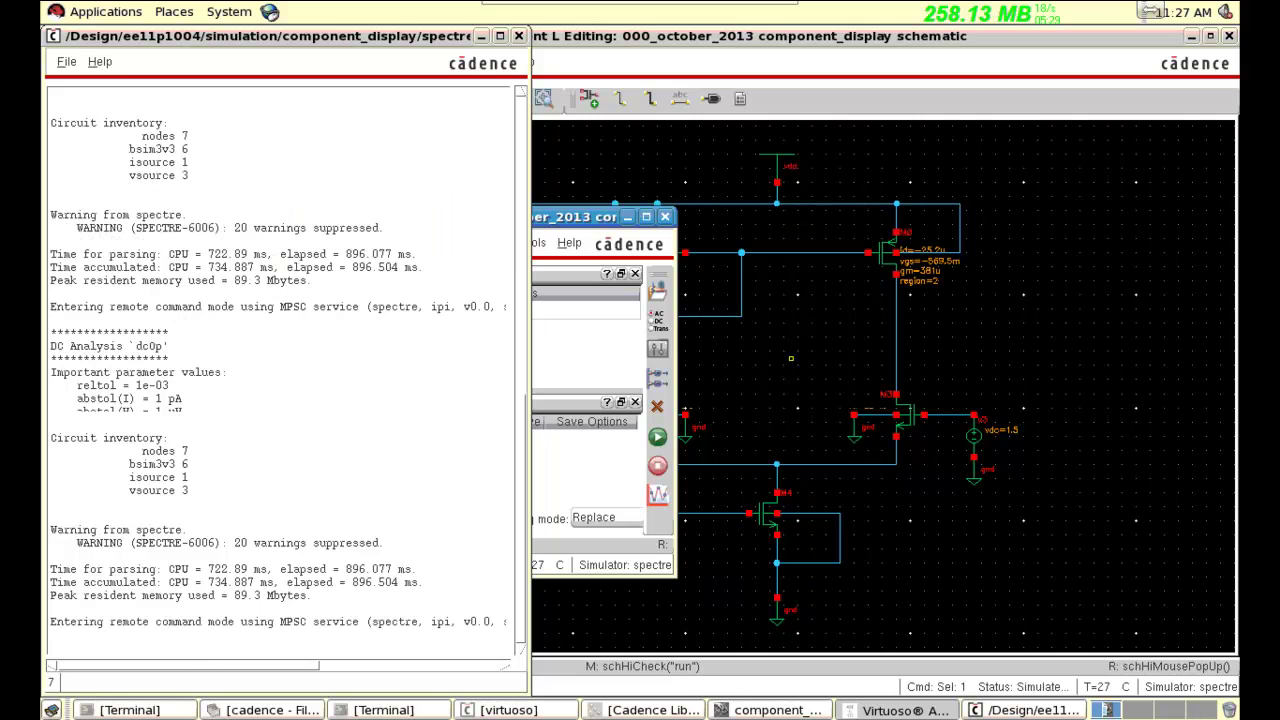
{"action": "left_click", "coordinate": [788, 361]}
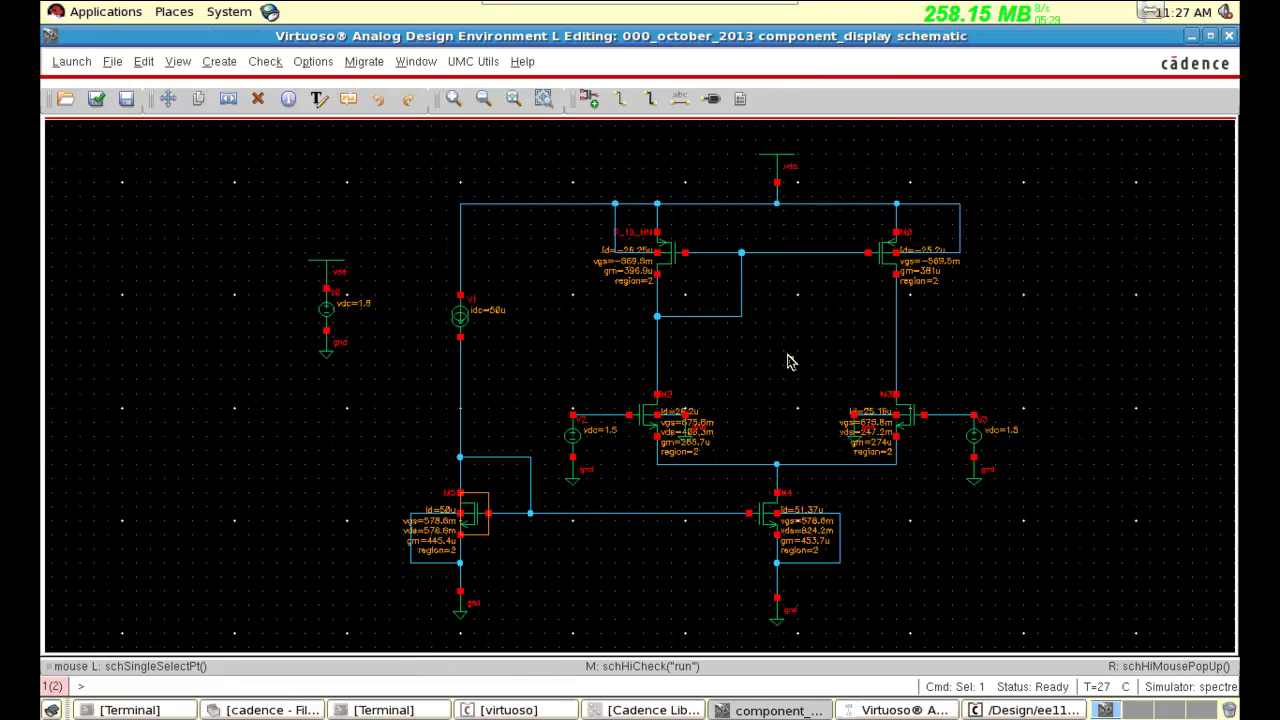
{"action": "left_click", "coordinate": [788, 361]}
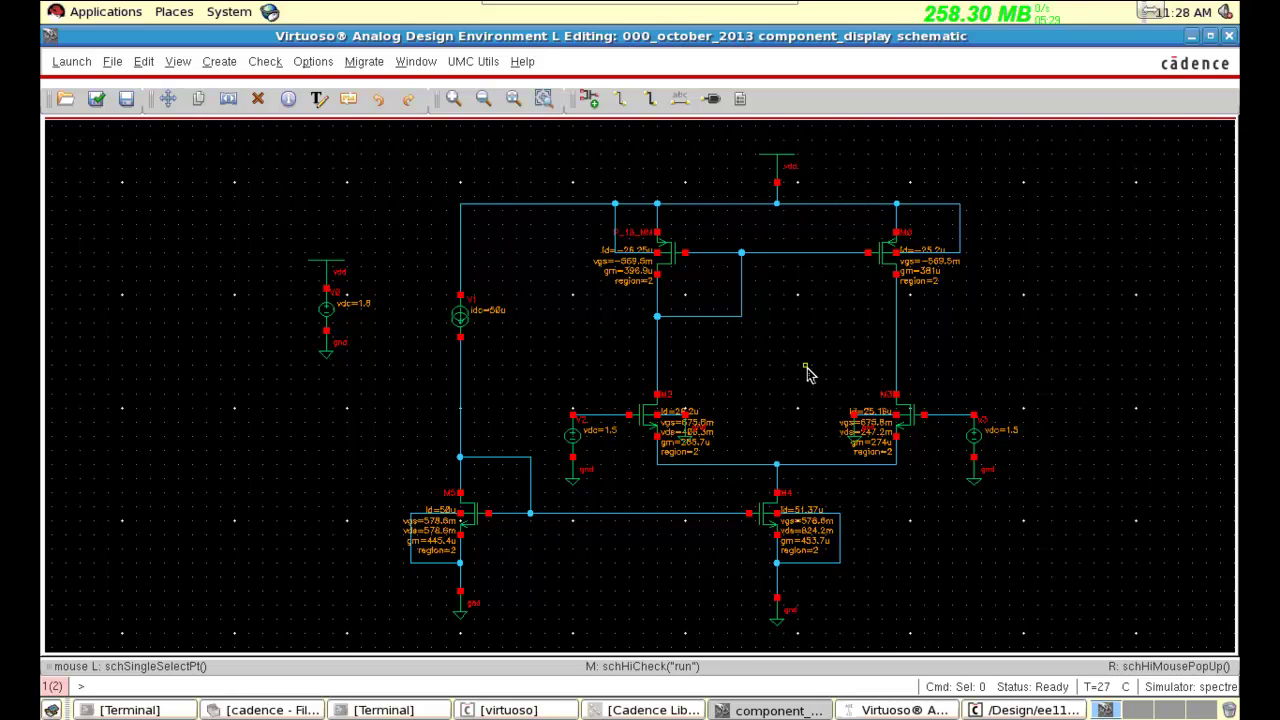
- Print the DC operating points of transistor M3, review the parameter list and close the results
{"action": "left_click", "coordinate": [897, 712]}
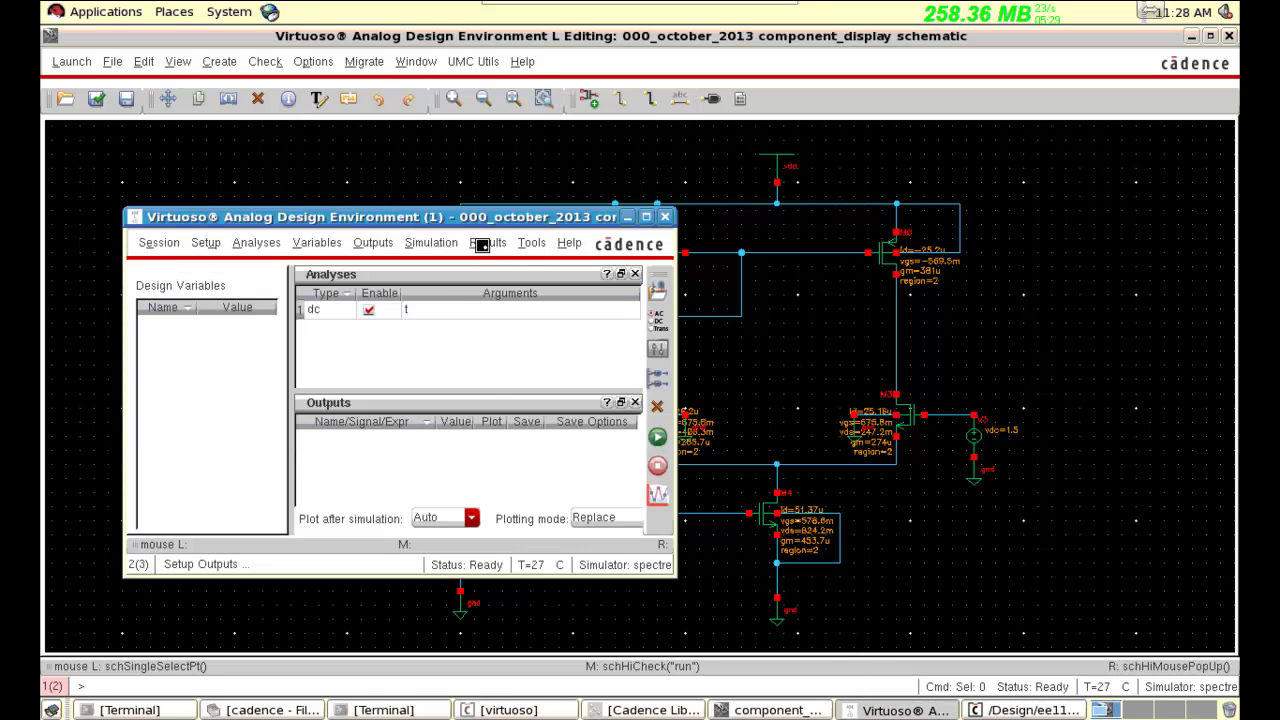
{"action": "left_click", "coordinate": [486, 244]}
{"action": "mouse_move", "coordinate": [497, 313]}
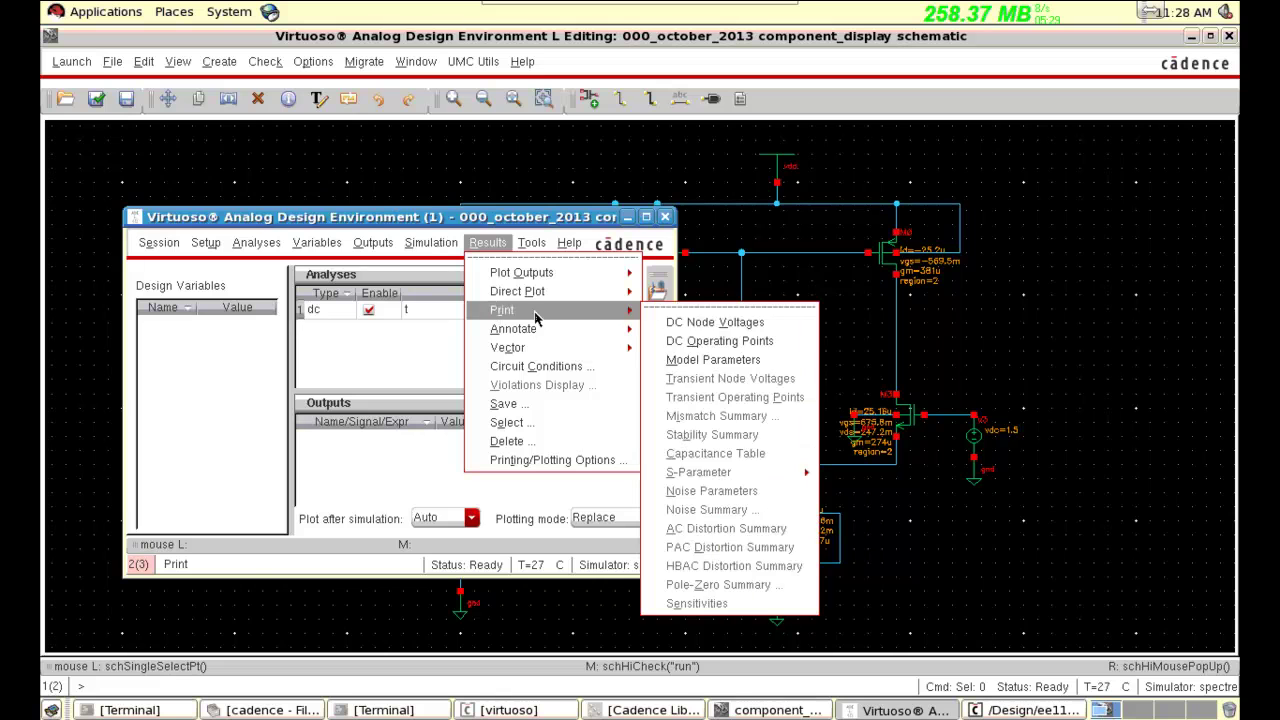
{"action": "left_click", "coordinate": [705, 342]}
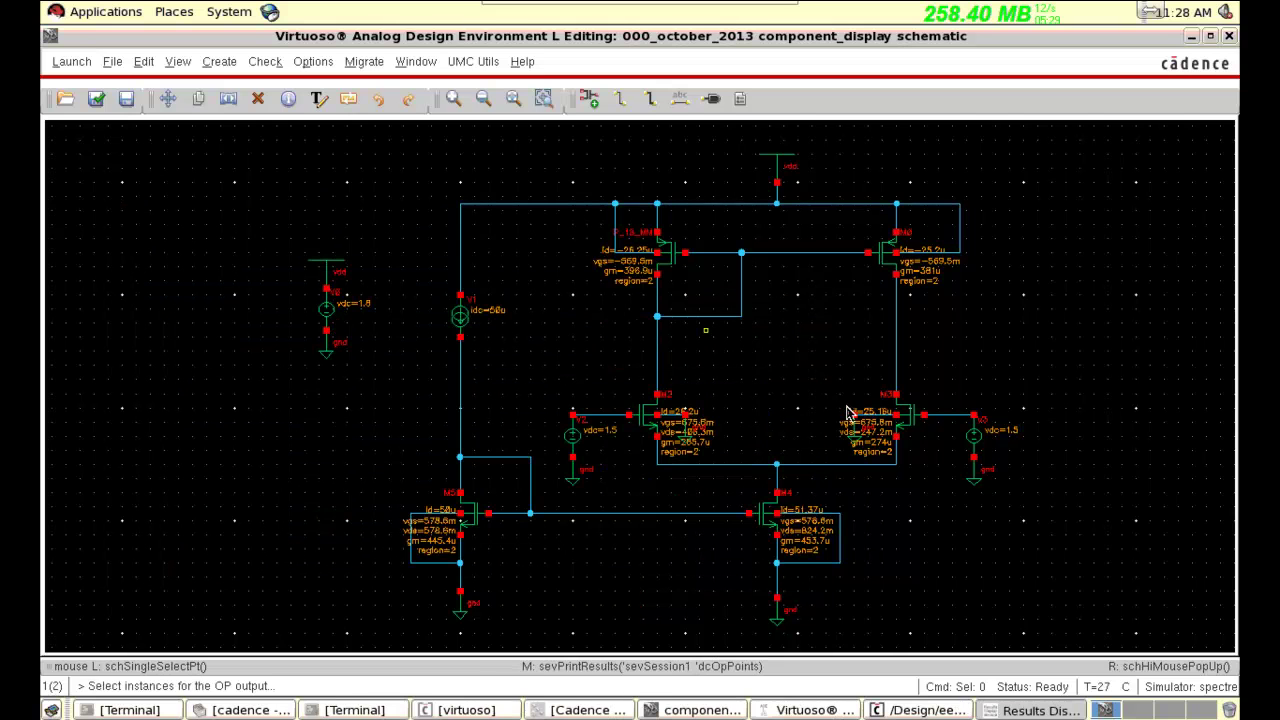
{"action": "left_click", "coordinate": [917, 425]}
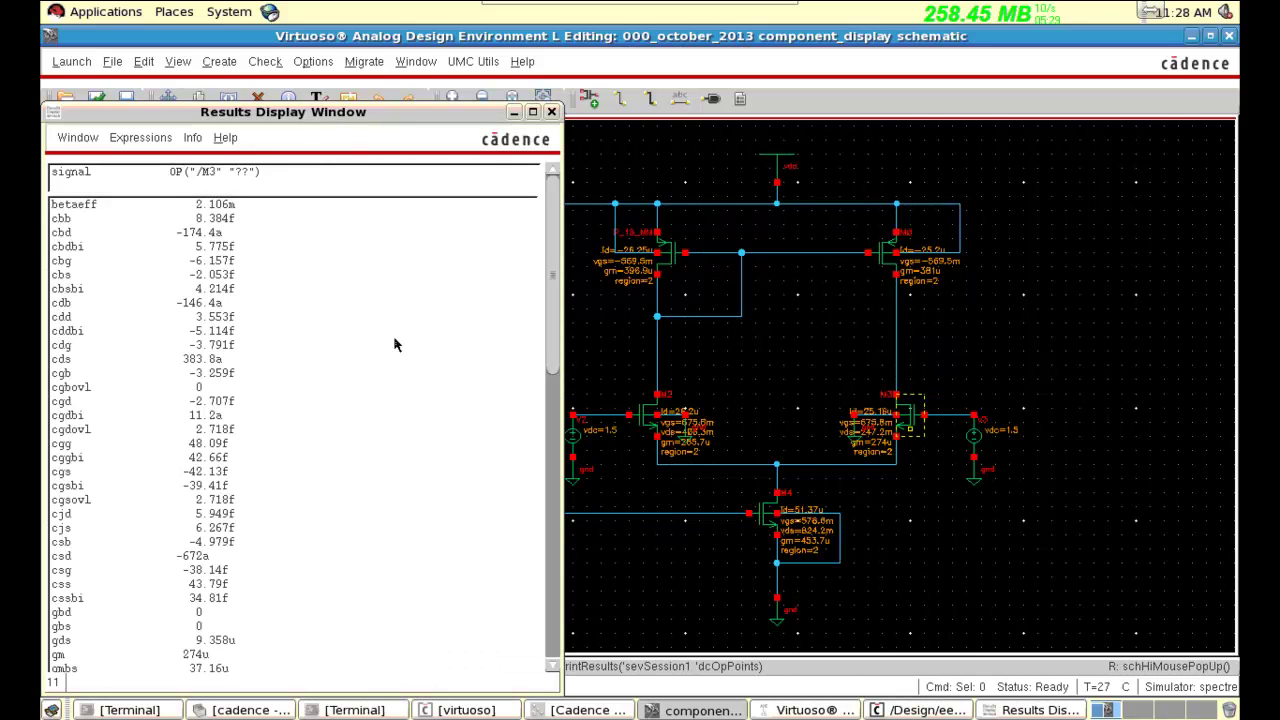
{"action": "left_click", "coordinate": [550, 113]}
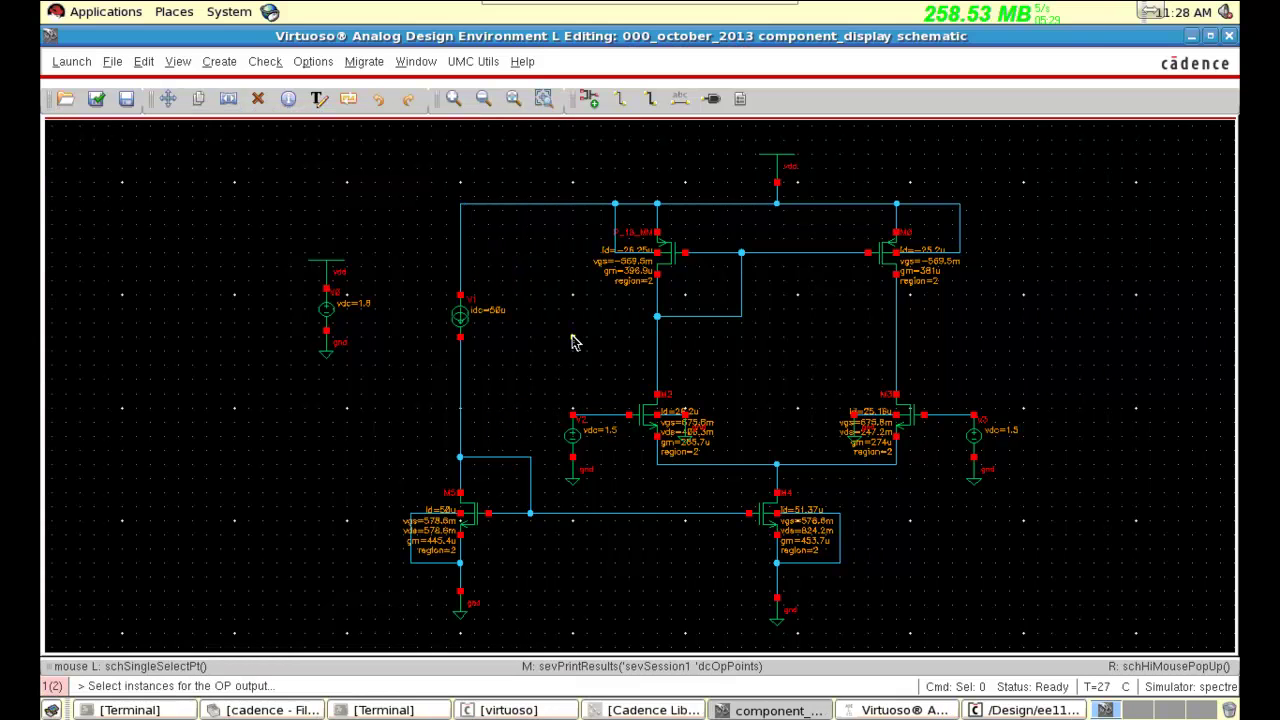
- Print the DC operating point of input voltage source V2, close the results and end the instance selection
{"action": "left_click", "coordinate": [615, 337]}
{"action": "left_click", "coordinate": [607, 365]}
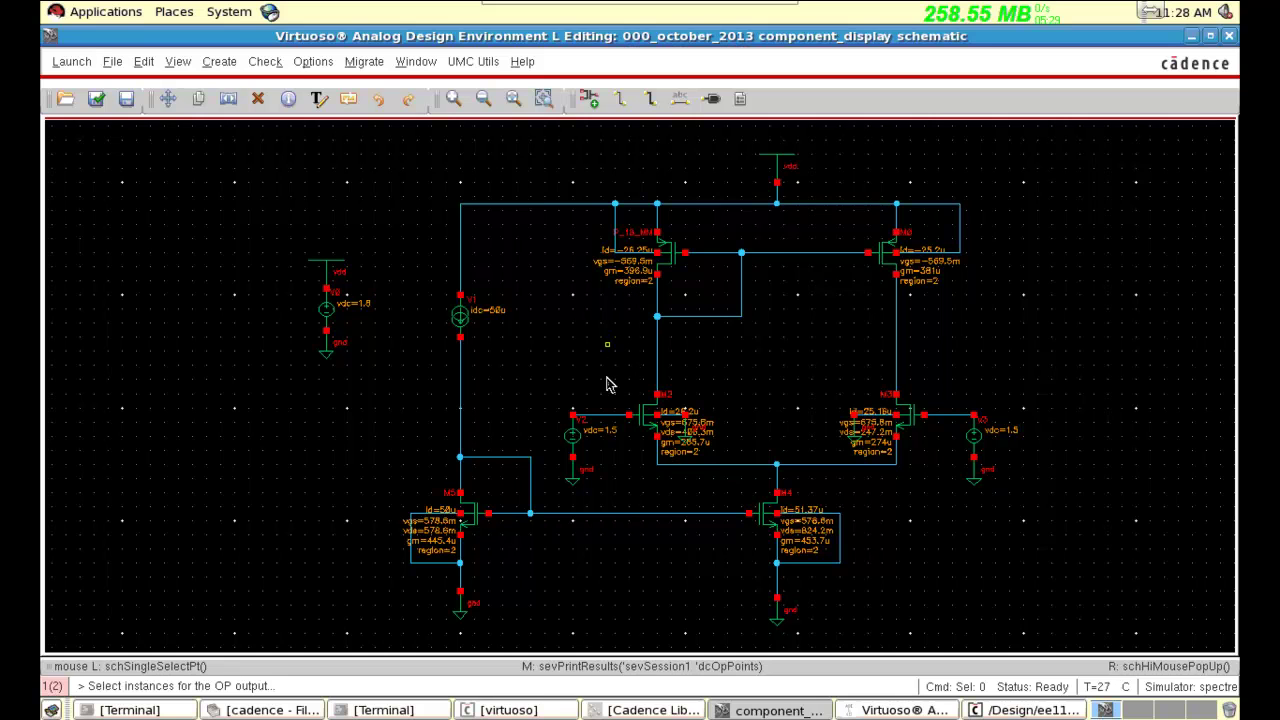
{"action": "left_click", "coordinate": [572, 445]}
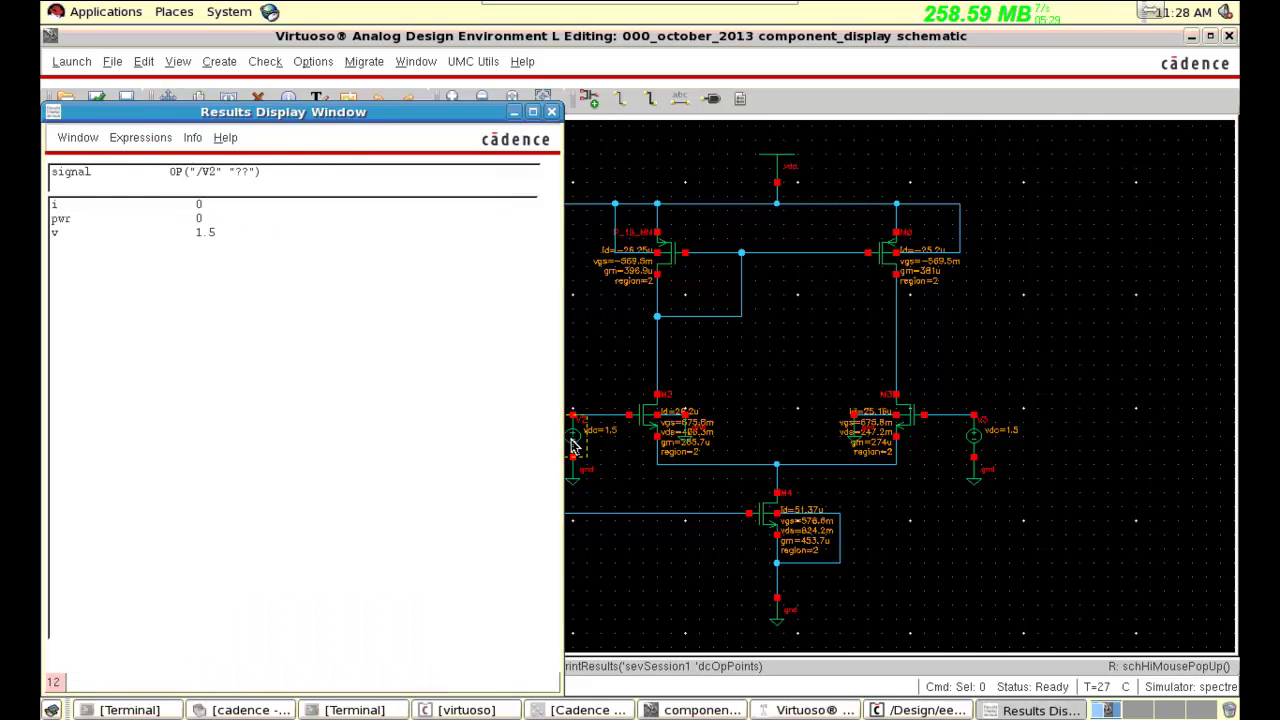
{"action": "left_click", "coordinate": [551, 113]}
{"action": "key", "text": "Escape"}
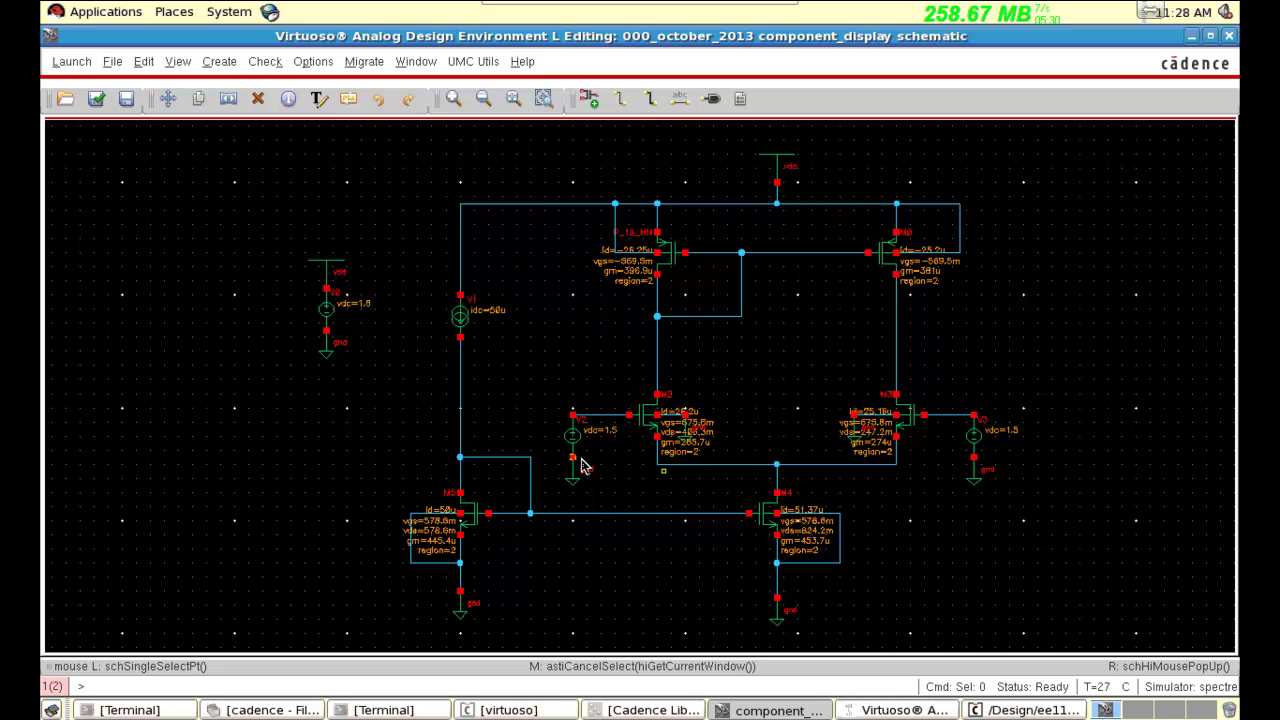
- Delete M2's input voltage source with its ground, and stretch M3's input source and ground down and to the right, keeping the gate wire attached
{"action": "left_click_drag", "start_coordinate": [558, 396], "coordinate": [592, 550]}
{"action": "key", "text": "Delete"}
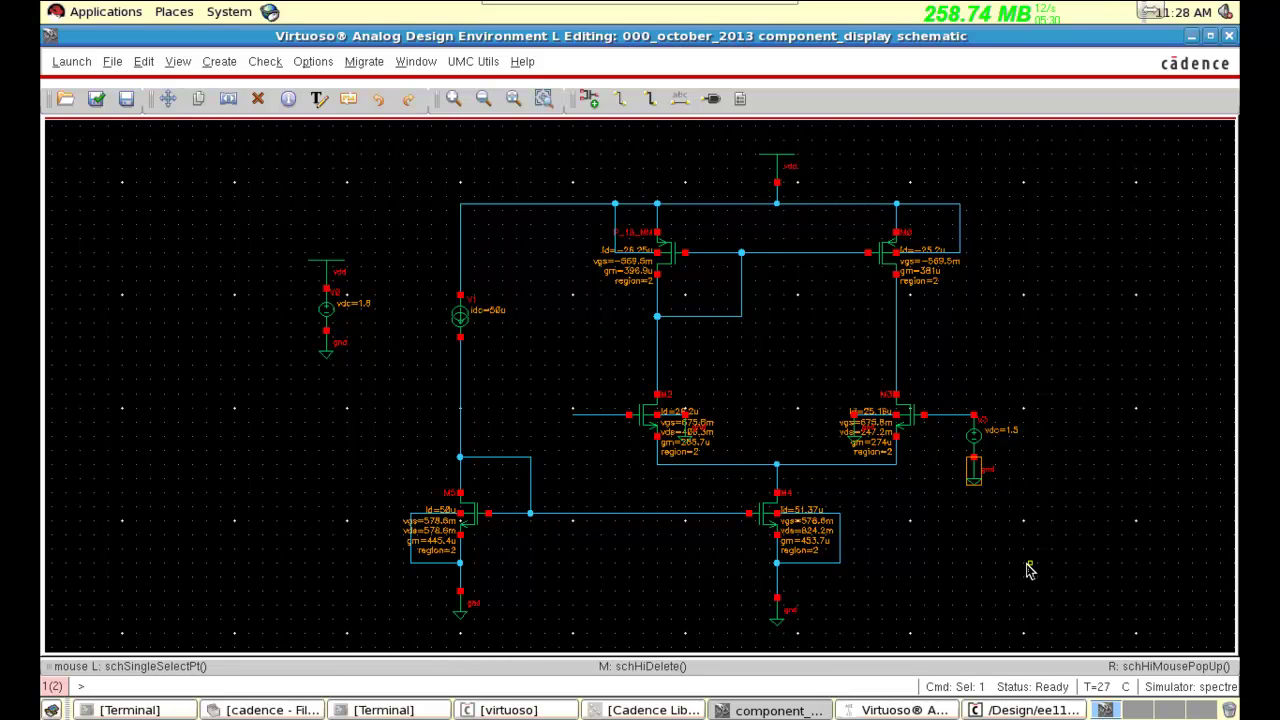
{"action": "left_click", "coordinate": [976, 474]}
{"action": "left_click_drag", "start_coordinate": [938, 338], "coordinate": [1016, 547]}
{"action": "key", "text": "s"}
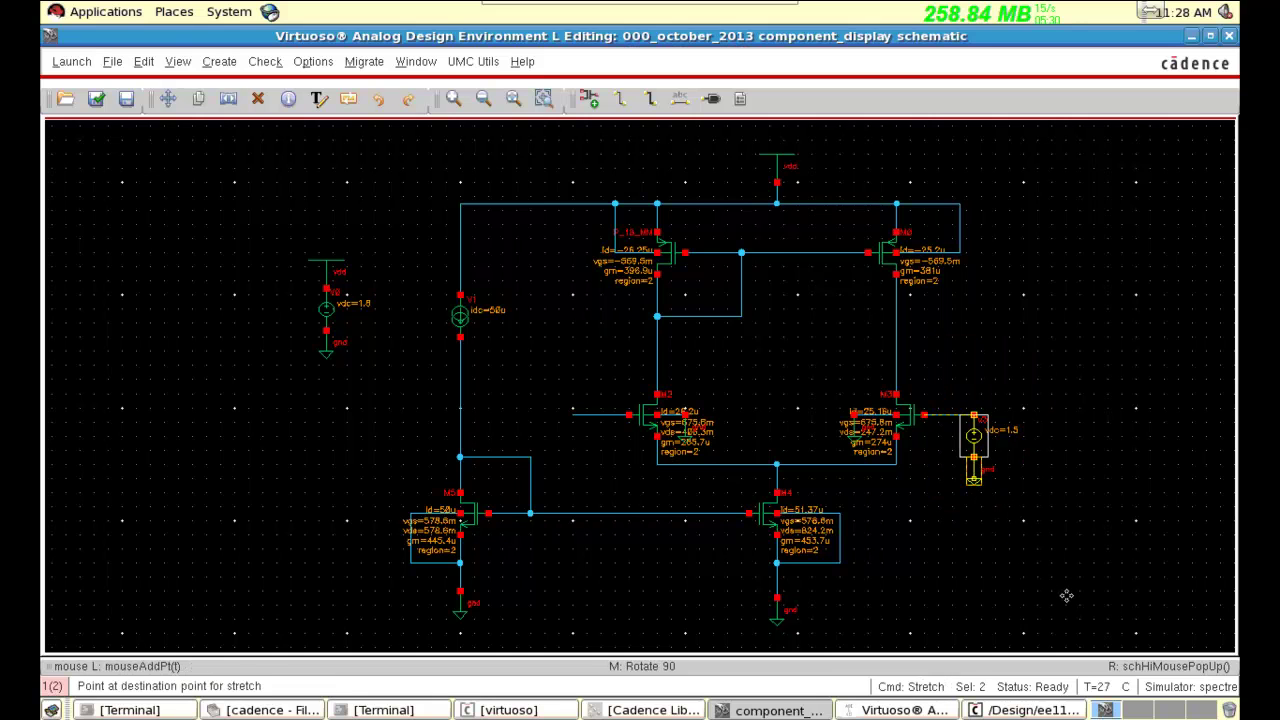
{"action": "left_click", "coordinate": [1066, 592]}
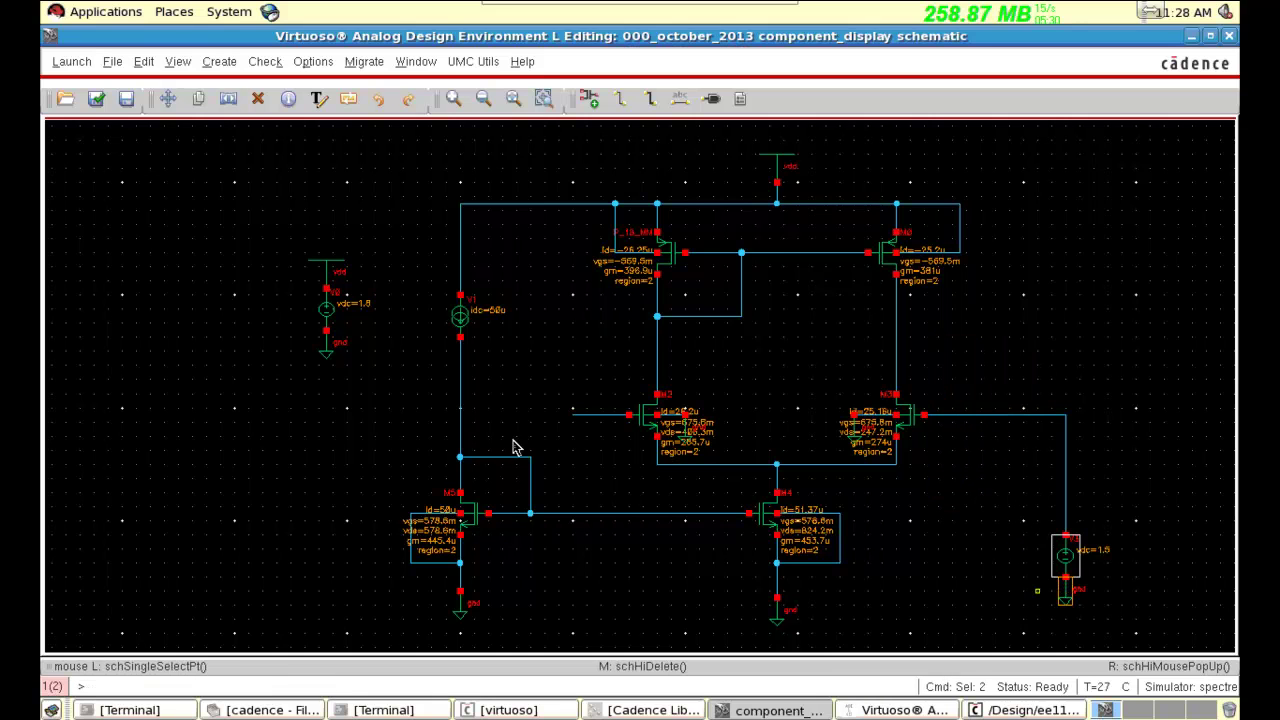
- Wire M2's open gate lead below the input pair to the vertical wire between M3's gate and its input source
{"action": "key", "text": "w"}
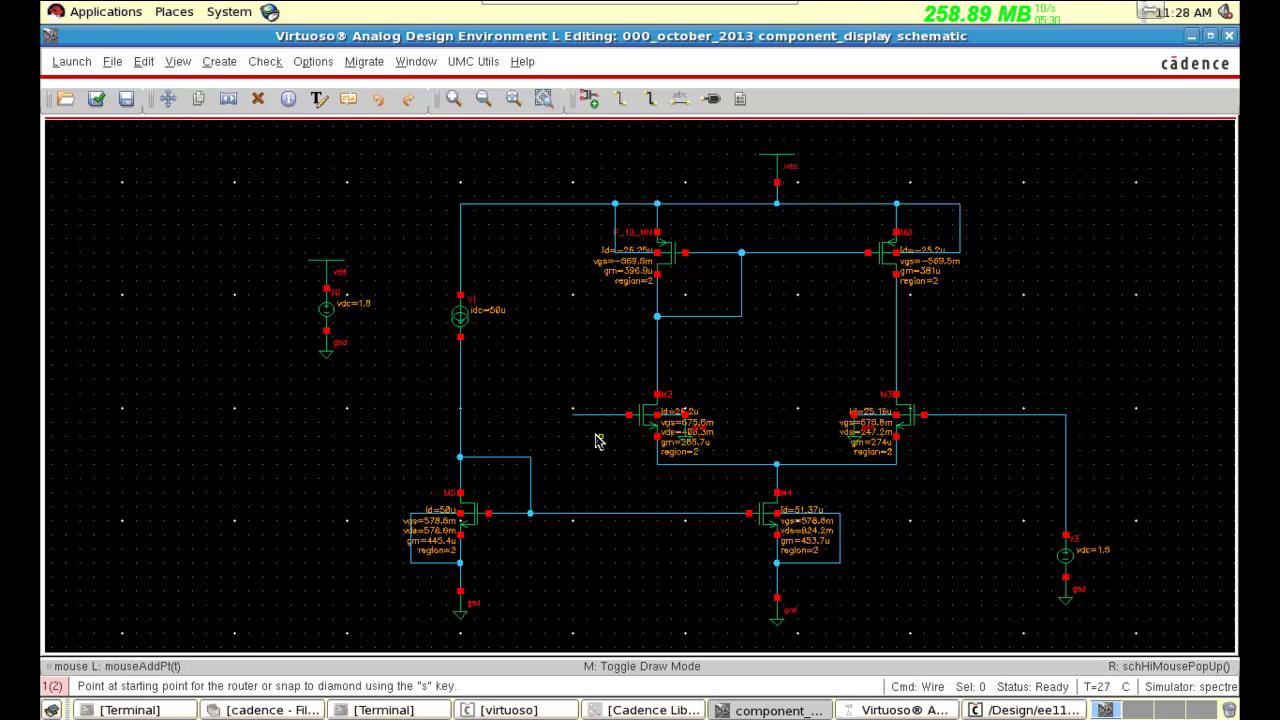
{"action": "left_click", "coordinate": [574, 415]}
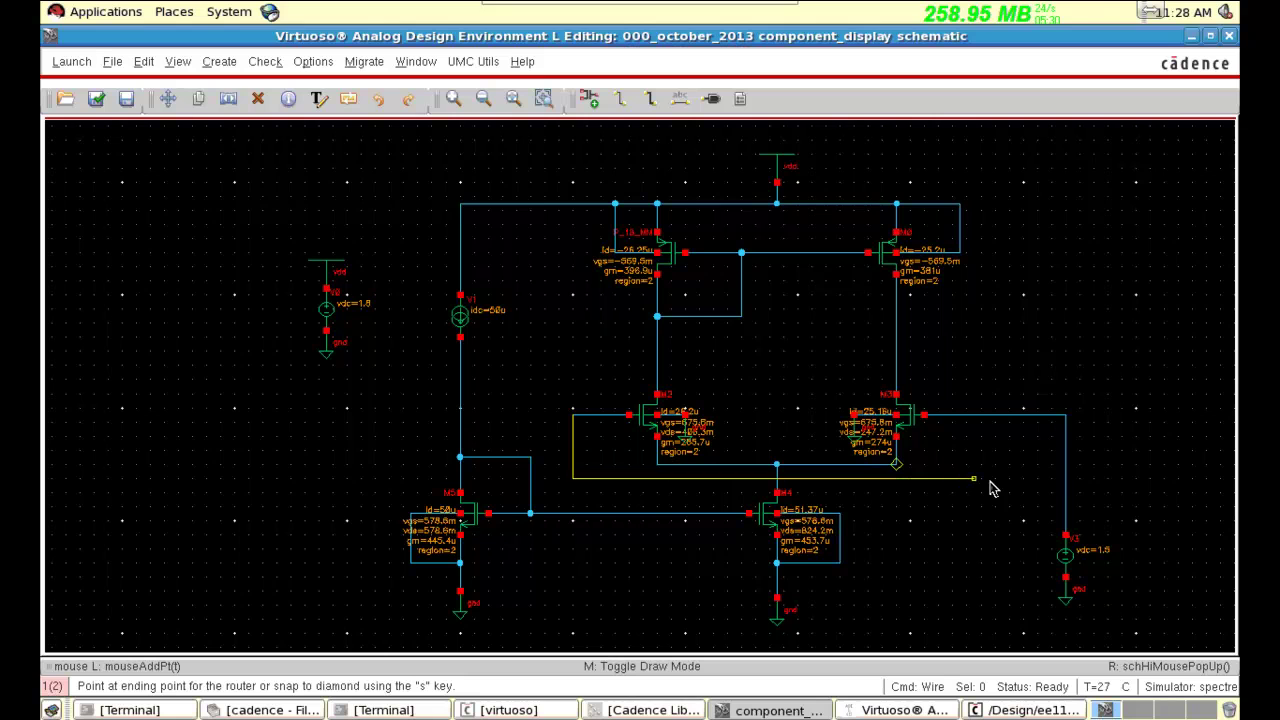
{"action": "left_click", "coordinate": [1066, 480]}
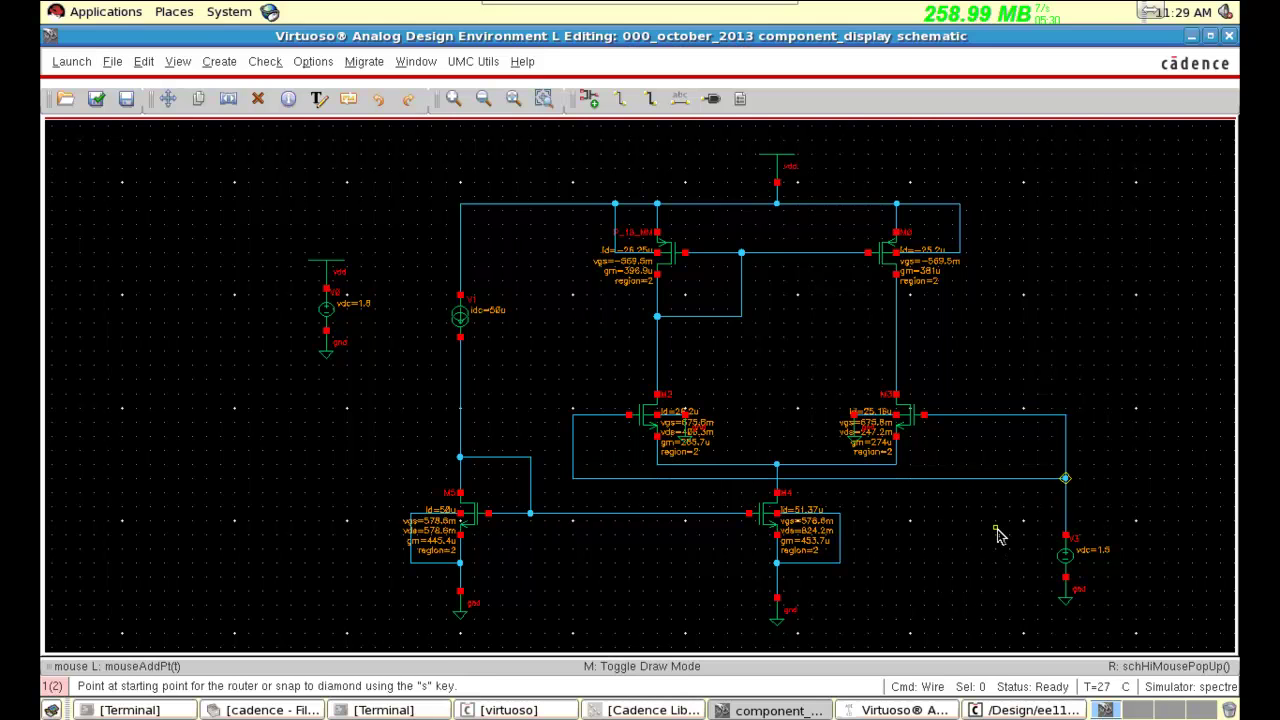
{"action": "key", "text": "Escape"}
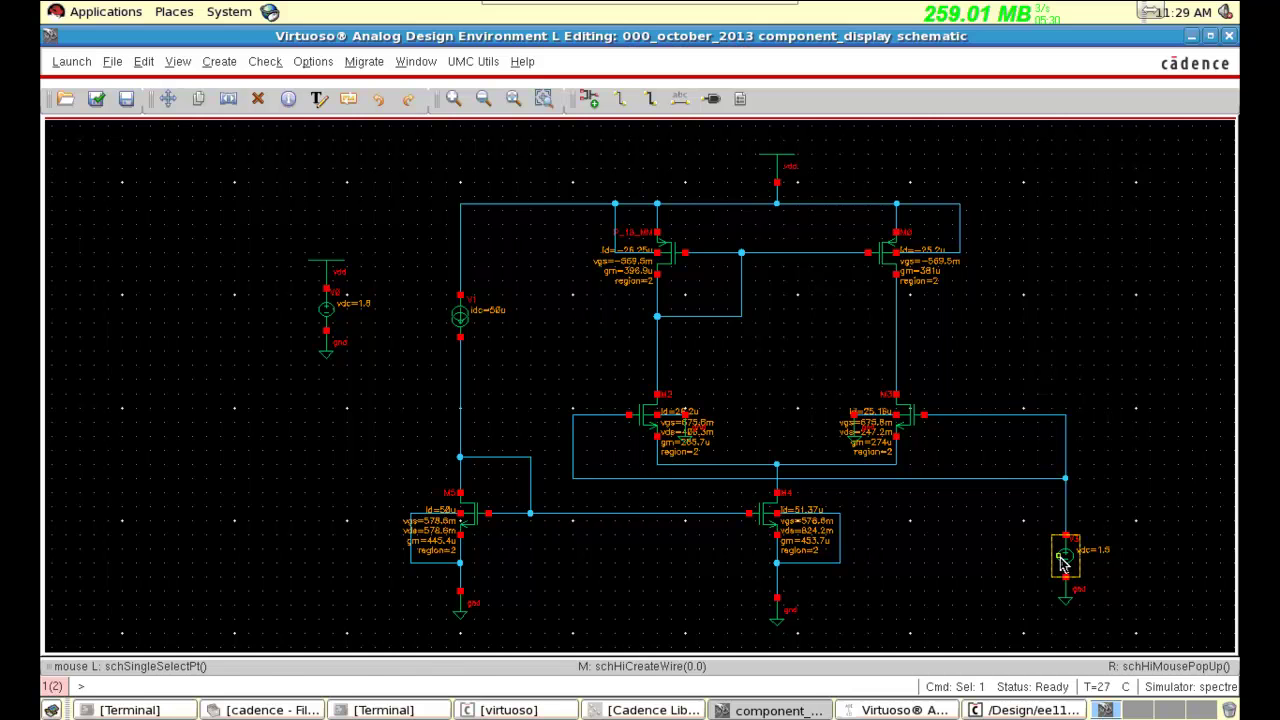
- Set shared input source V3's DC voltage to 500 mV, rerun the DC simulation and return to the schematic's annotations
{"action": "key", "text": "q"}
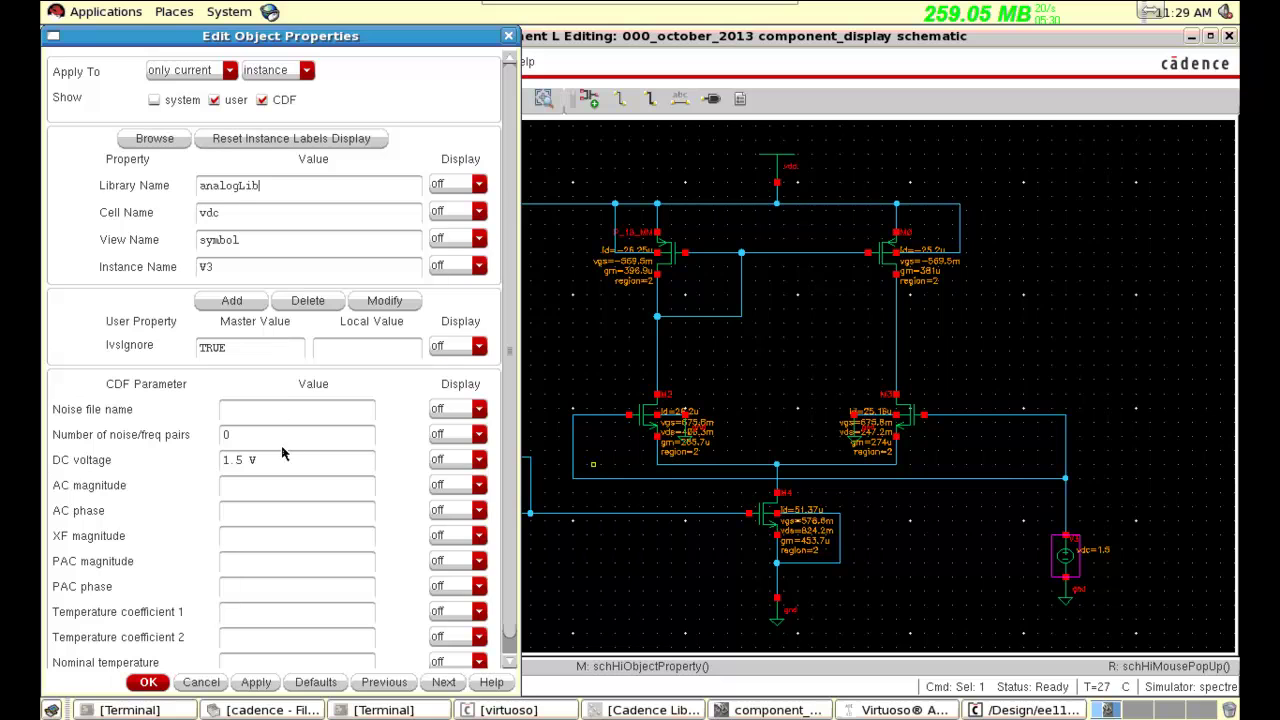
{"action": "key", "text": "BackSpace"}
{"action": "left_click", "coordinate": [150, 683]}
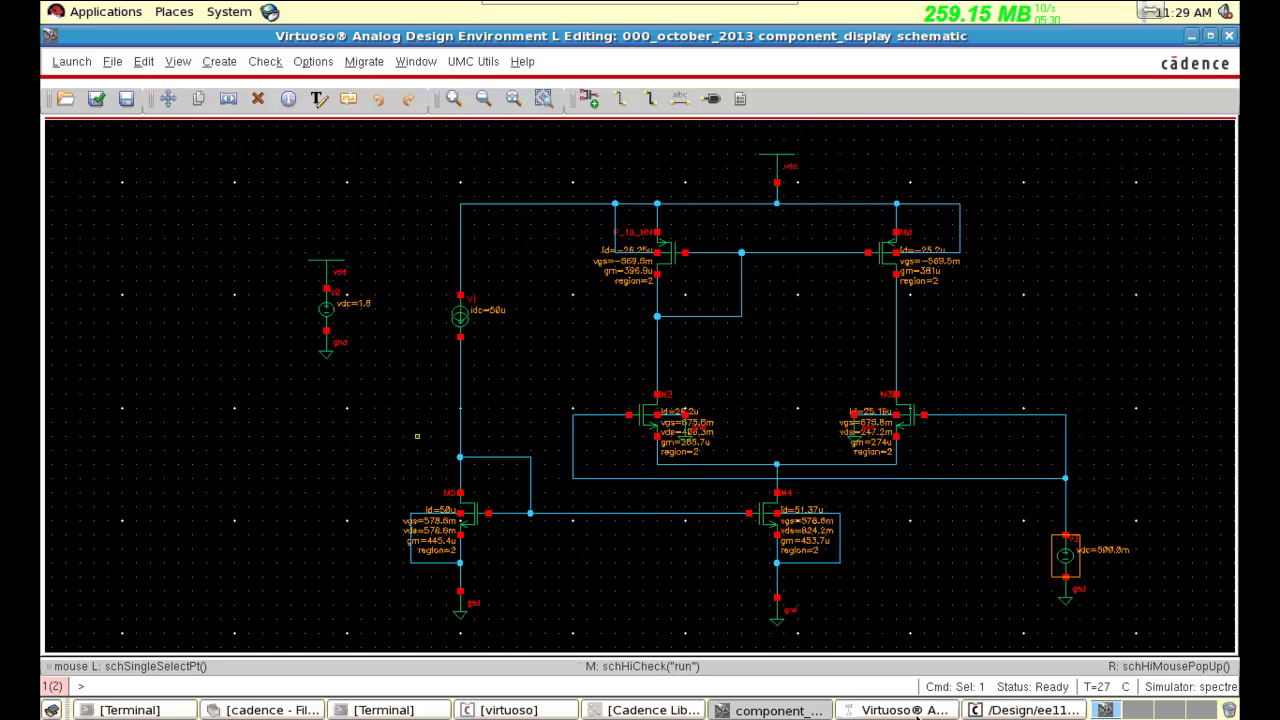
{"action": "left_click", "coordinate": [917, 708]}
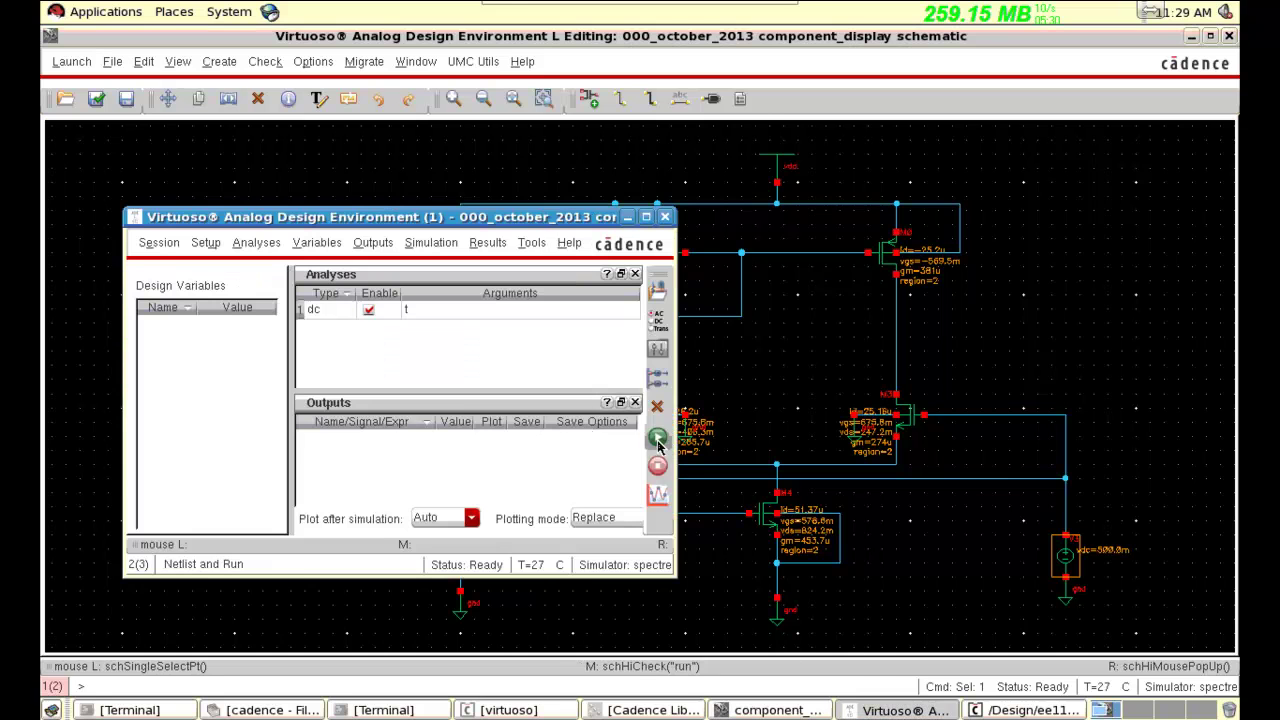
{"action": "left_click", "coordinate": [657, 440]}
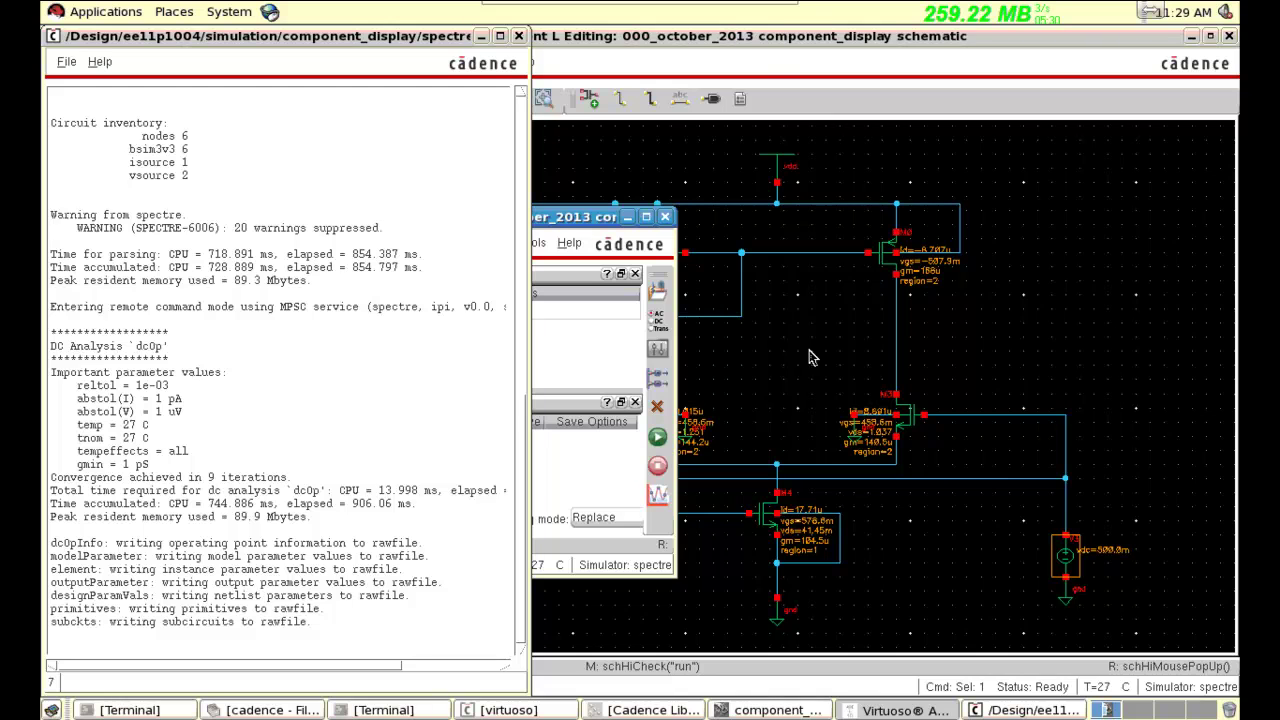
{"action": "left_click", "coordinate": [810, 357]}
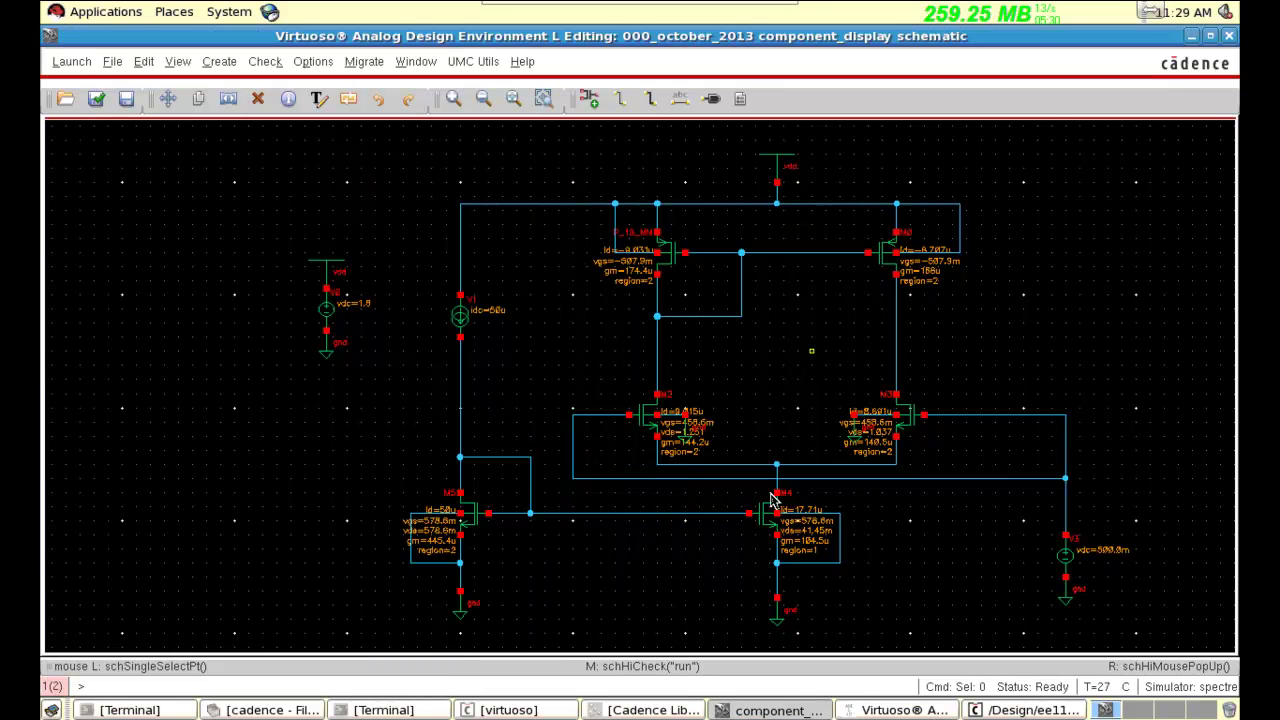
{"action": "left_click", "coordinate": [819, 485]}
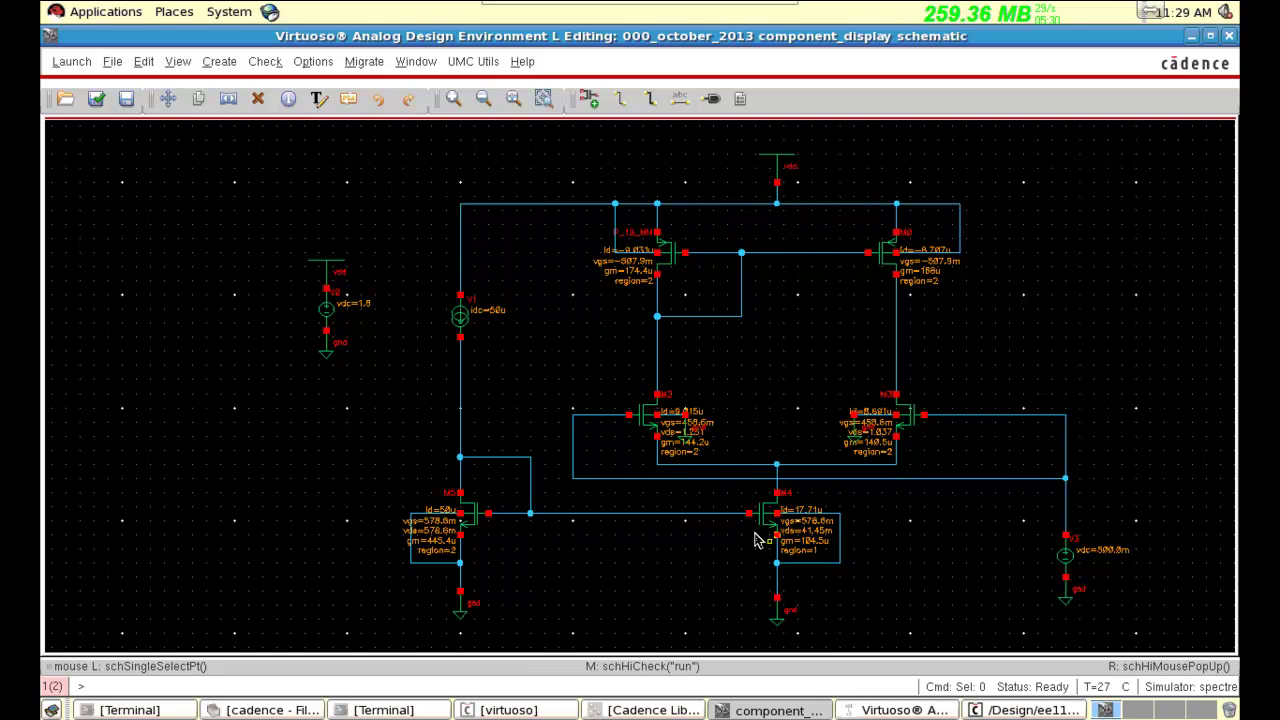
- Set shared input source V3's DC voltage to 800 mV, rerun the DC simulation and return to the schematic's annotations
{"action": "left_click", "coordinate": [1055, 568]}
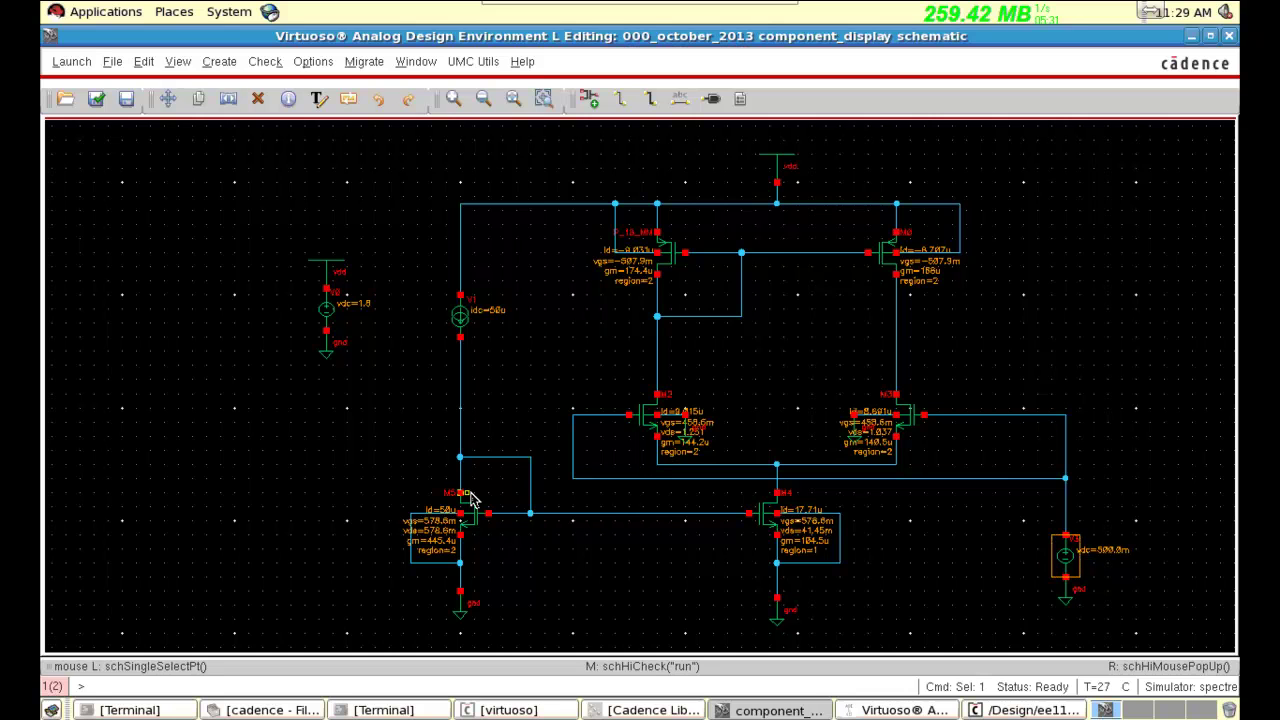
{"action": "key", "text": "q"}
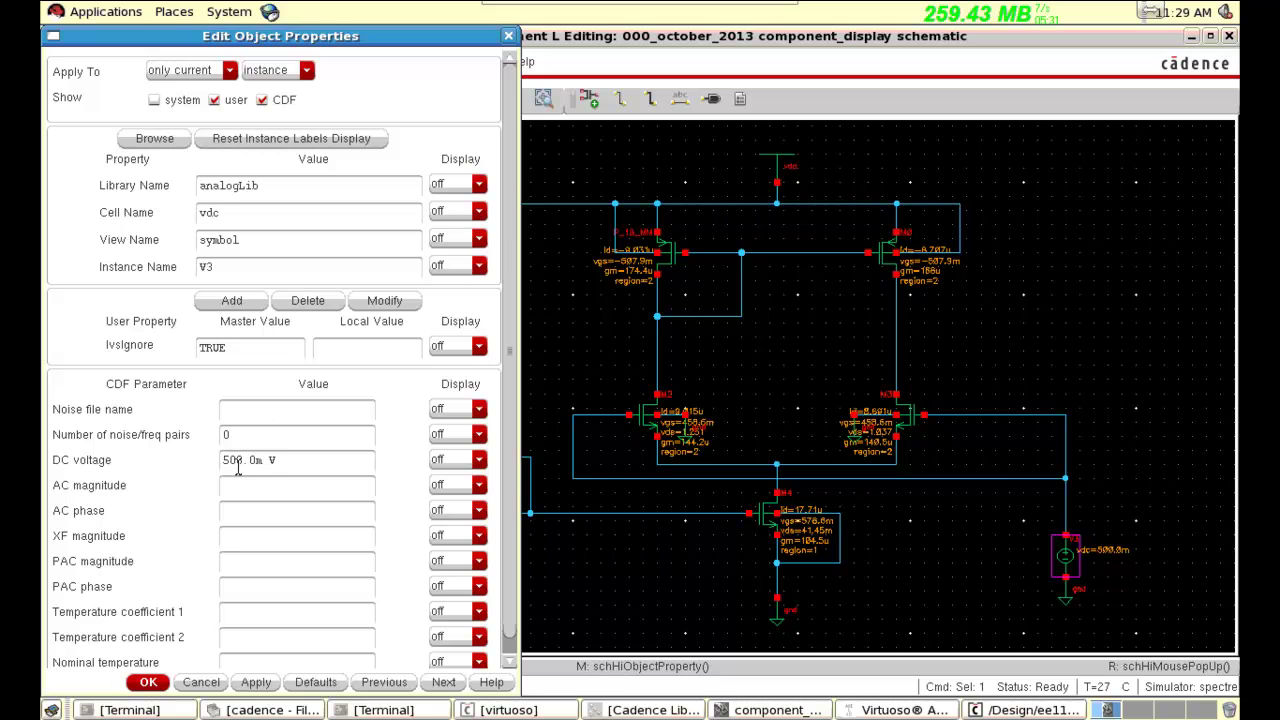
{"action": "type", "text": "8"}
{"action": "left_click", "coordinate": [148, 682]}
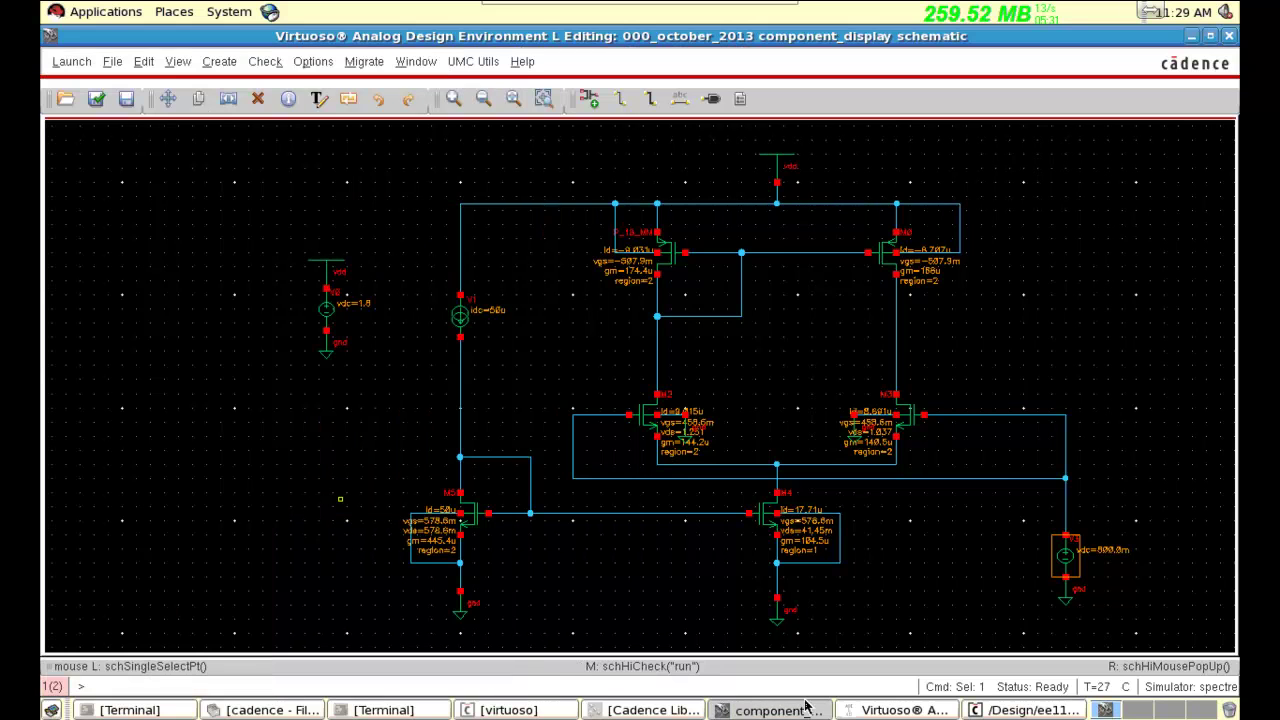
{"action": "left_click", "coordinate": [858, 708]}
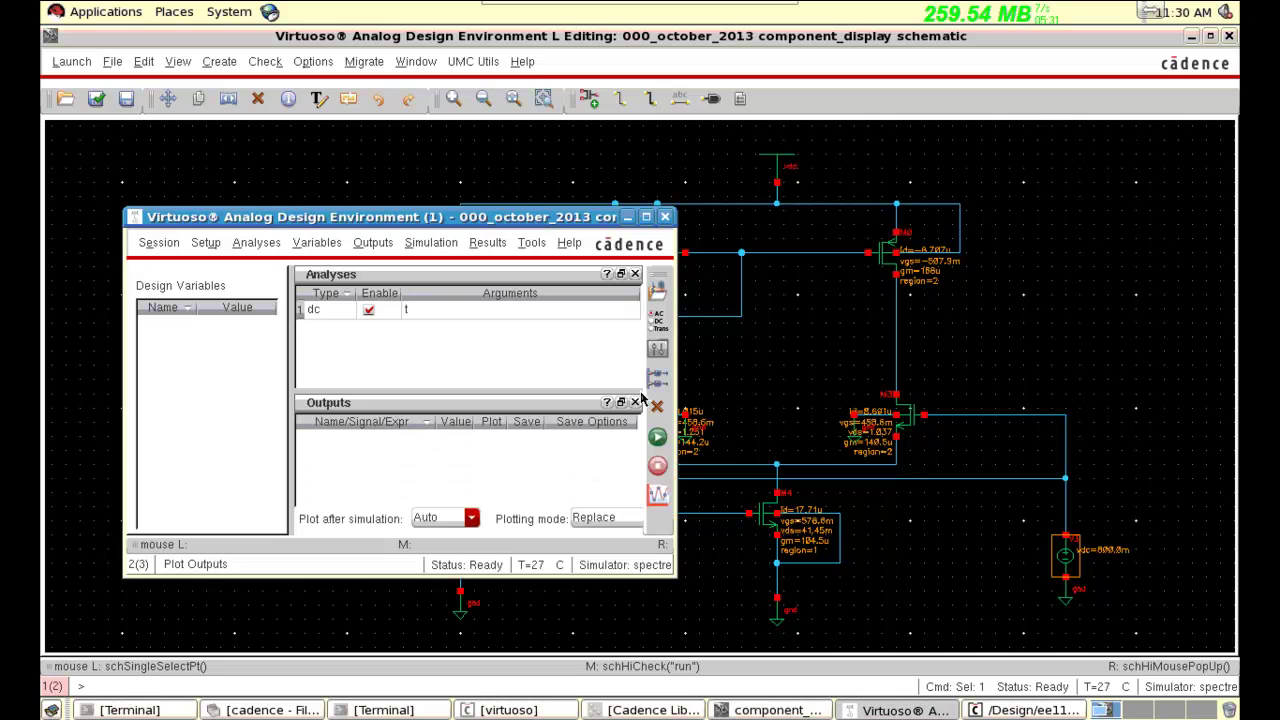
{"action": "left_click", "coordinate": [659, 440]}
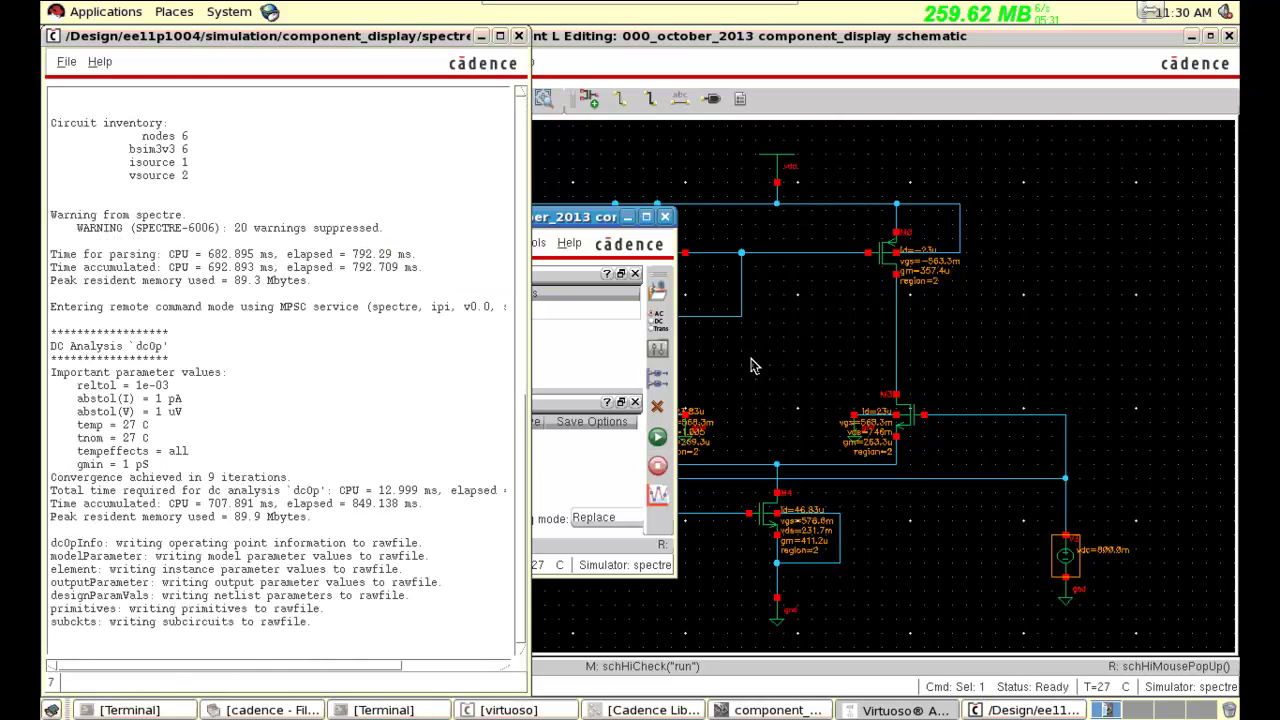
{"action": "left_click", "coordinate": [755, 366]}
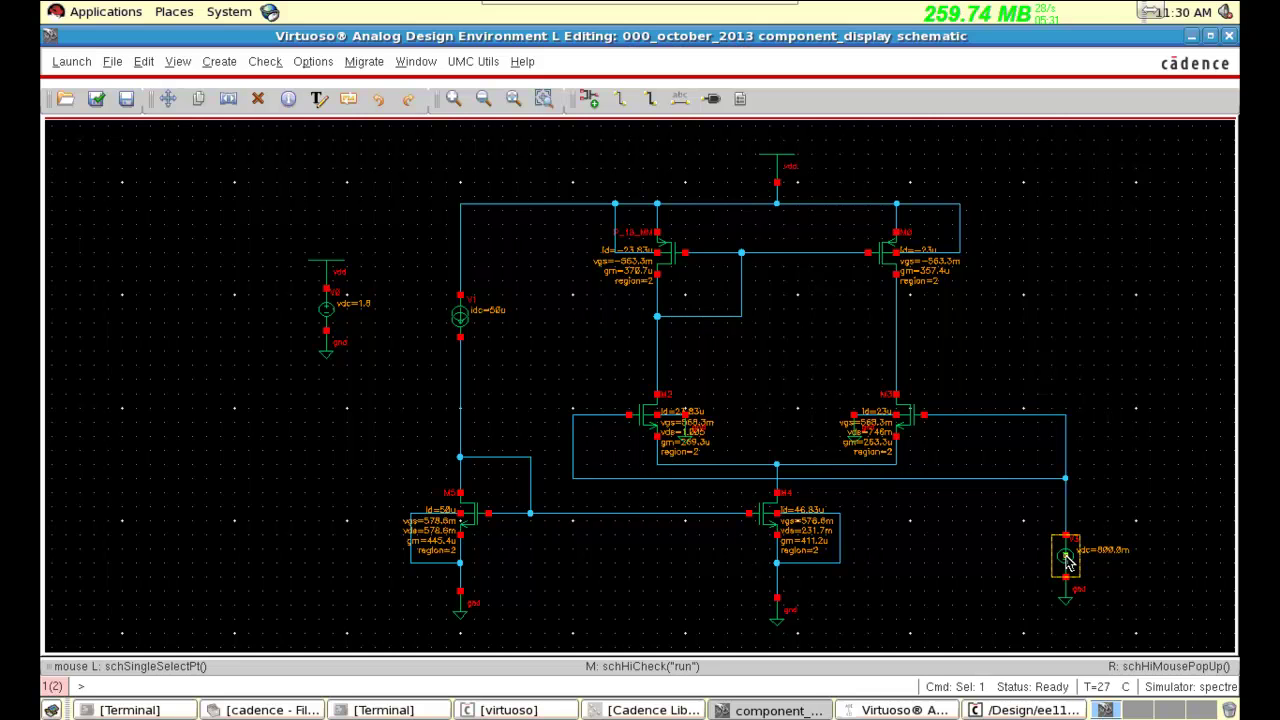
- Set shared input source V3's DC voltage to 1.6 V, rerun the DC simulation and return to the schematic's annotations
{"action": "key", "text": "q"}
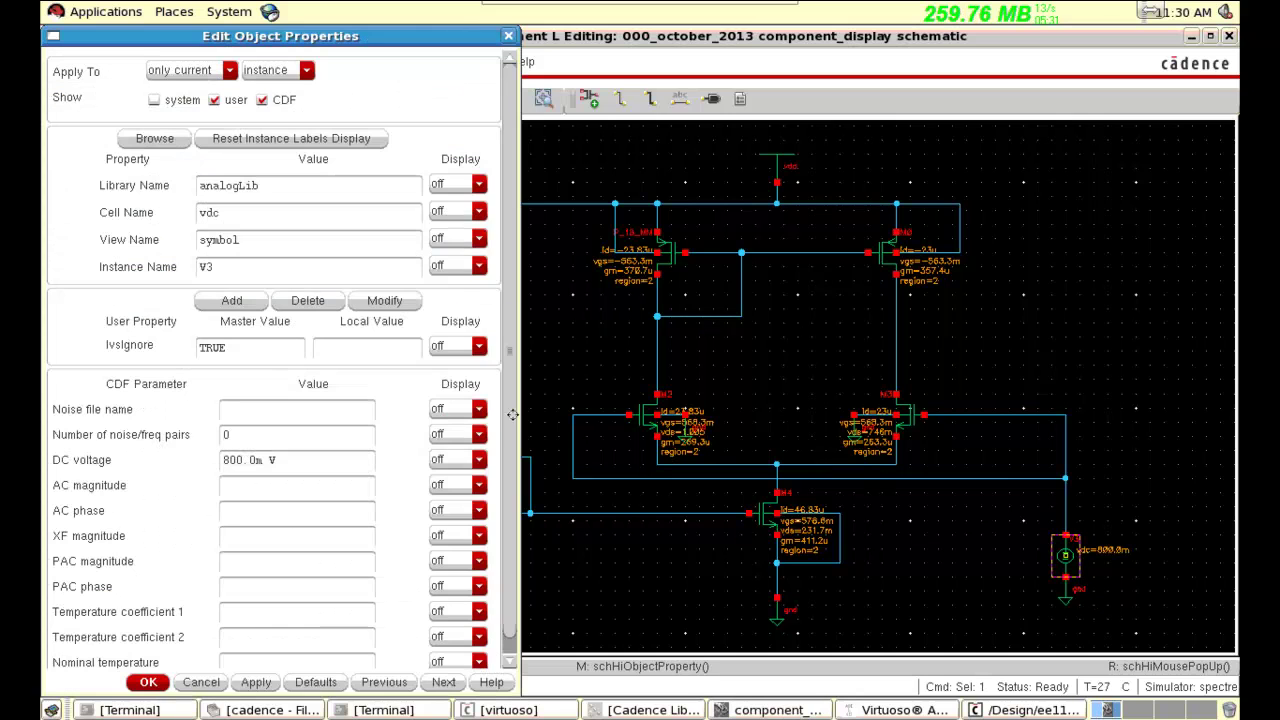
{"action": "left_click_drag", "start_coordinate": [303, 462], "coordinate": [198, 468]}
{"action": "type", "text": "1"}
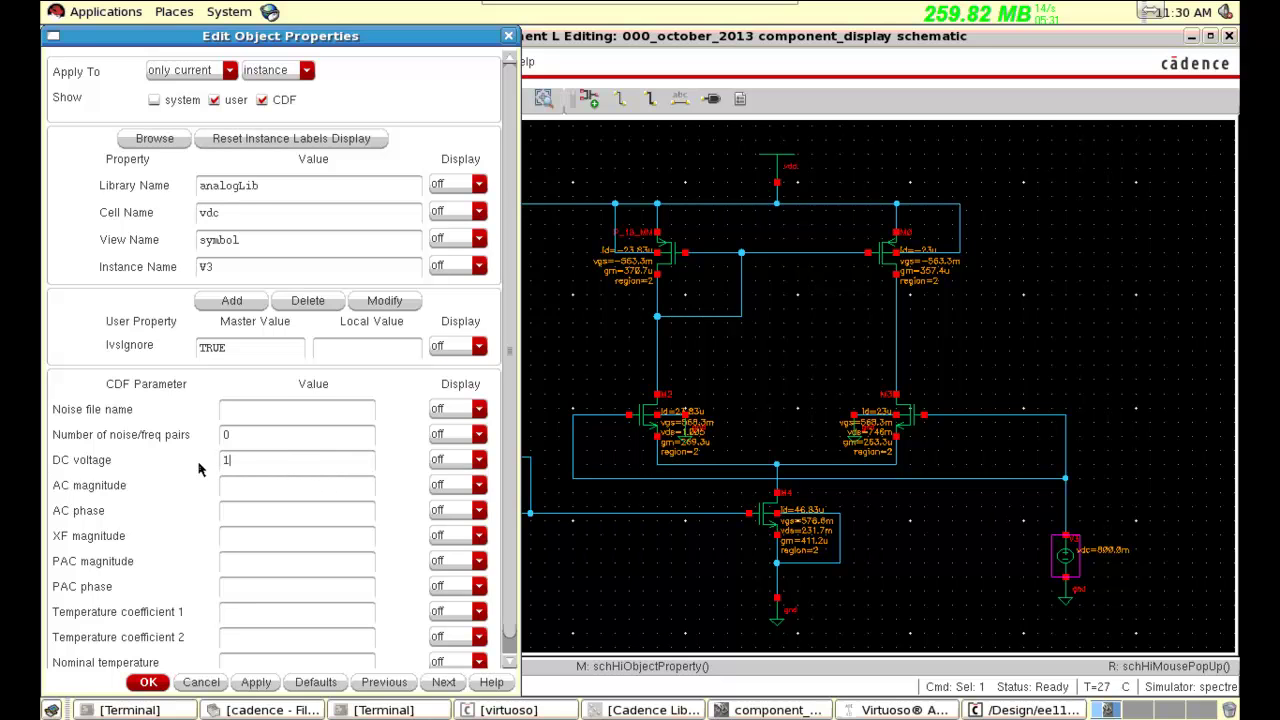
{"action": "type", "text": ".6"}
{"action": "left_click", "coordinate": [148, 681]}
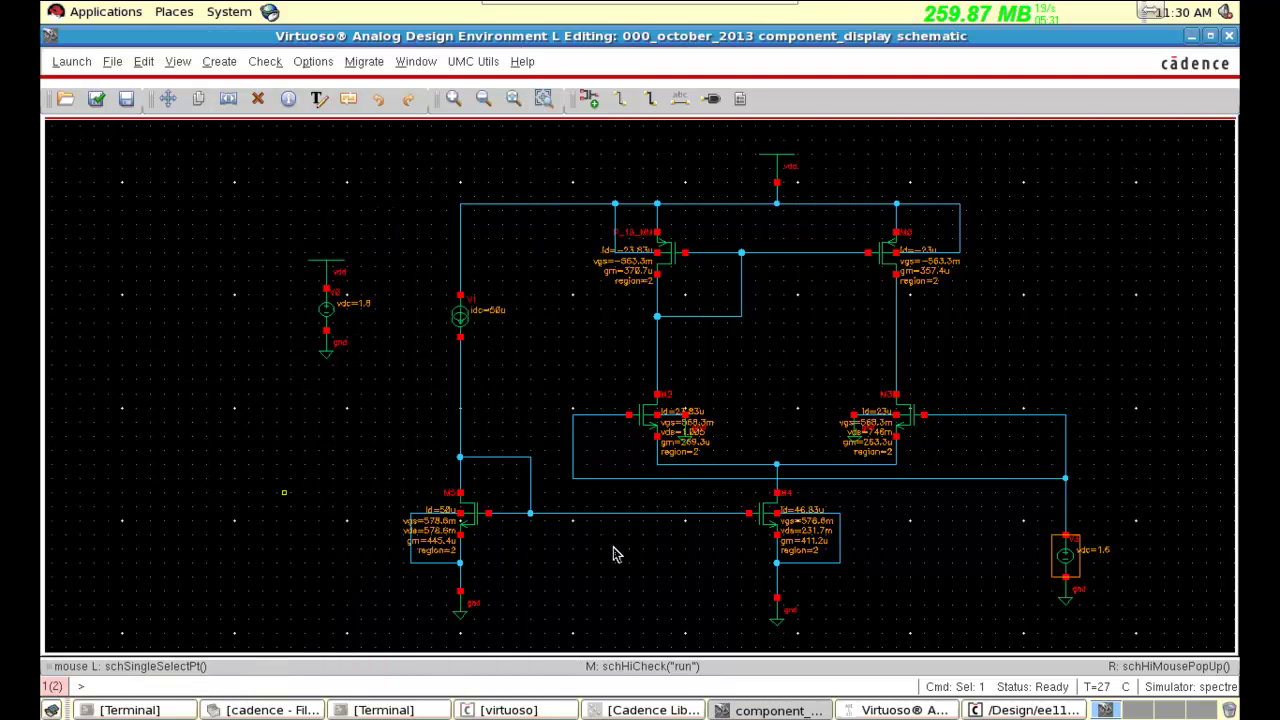
{"action": "left_click", "coordinate": [868, 712]}
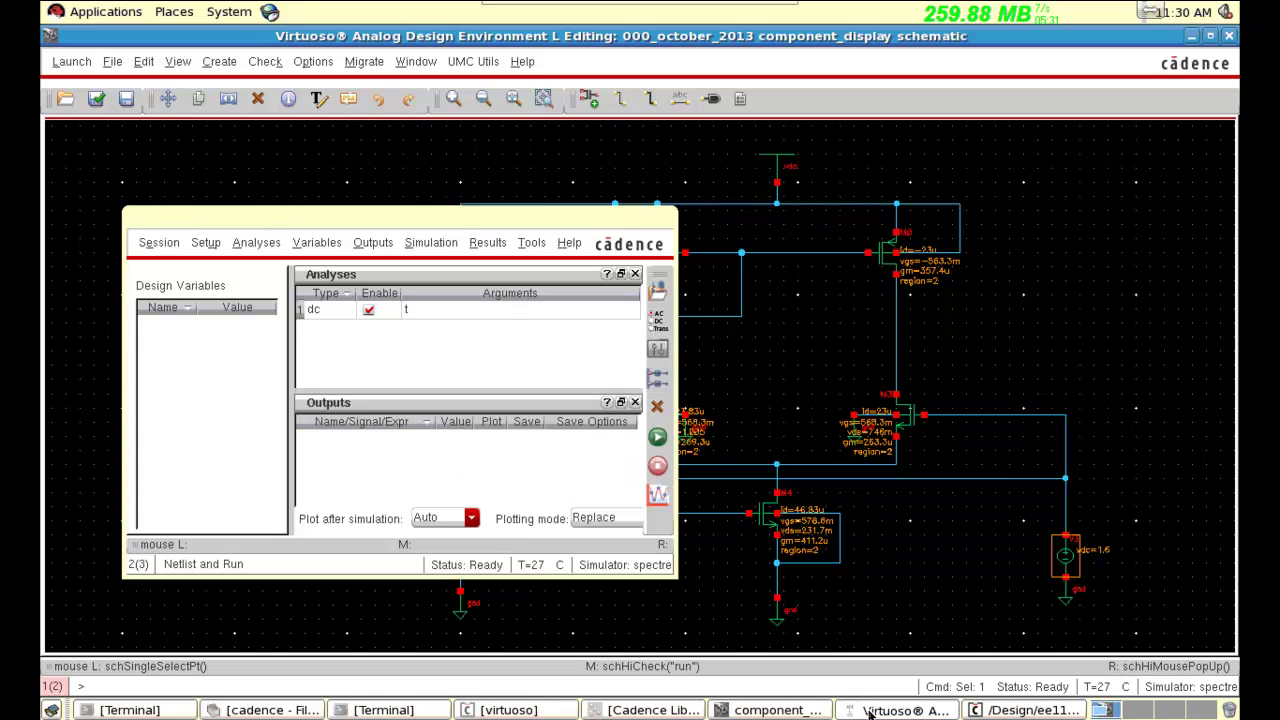
{"action": "left_click", "coordinate": [656, 440]}
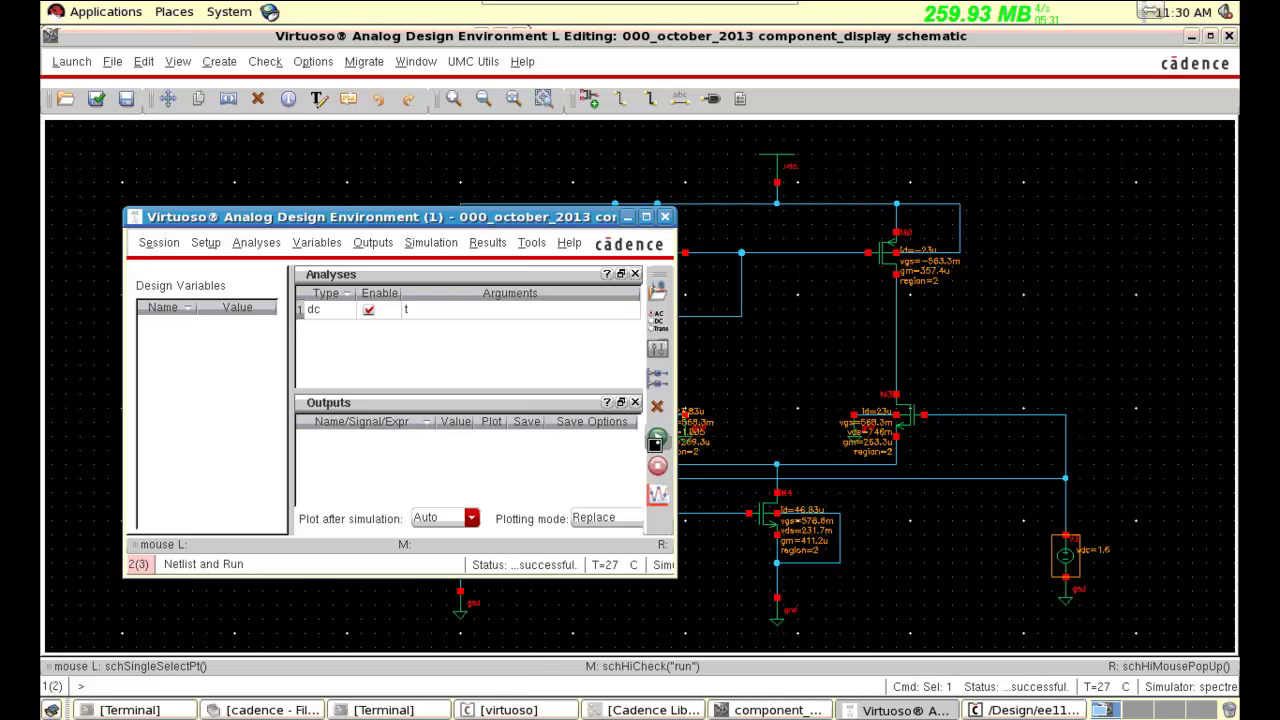
{"action": "left_click", "coordinate": [779, 373]}
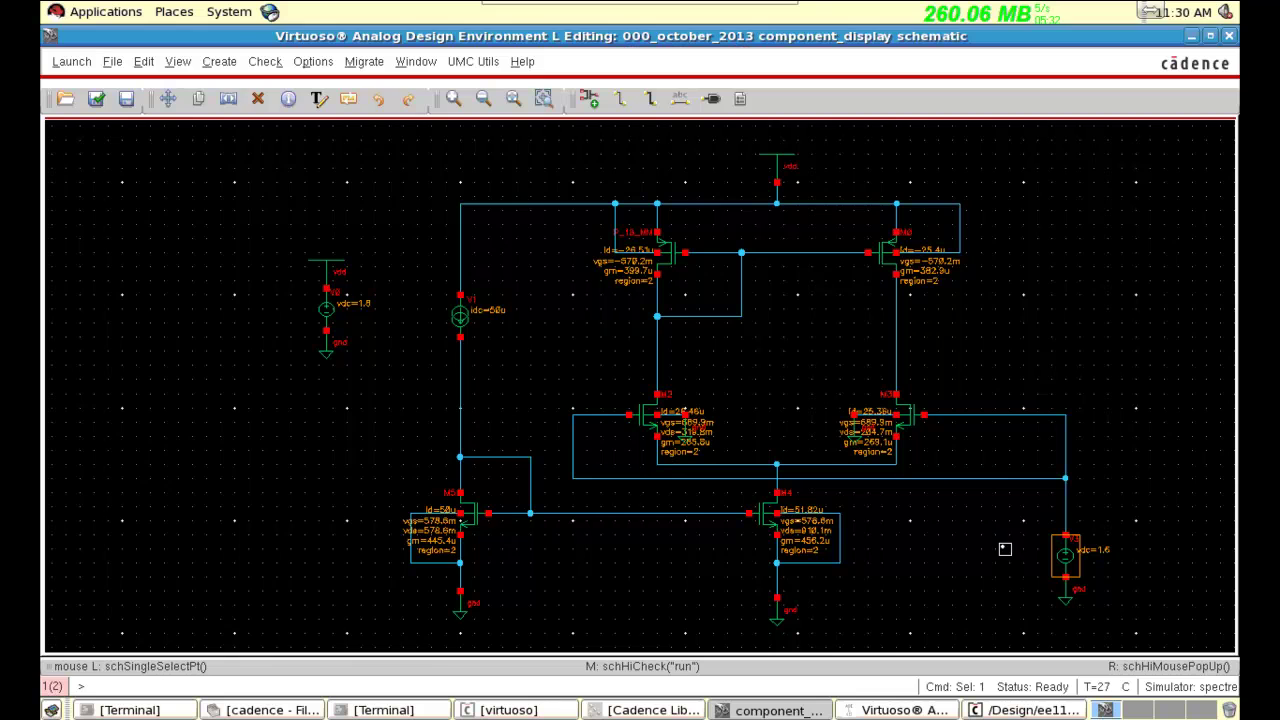
- Set shared input source V3's DC voltage to 1.7 V, rerun the DC simulation on the checked schematic and return to its annotations
{"action": "key", "text": "q"}
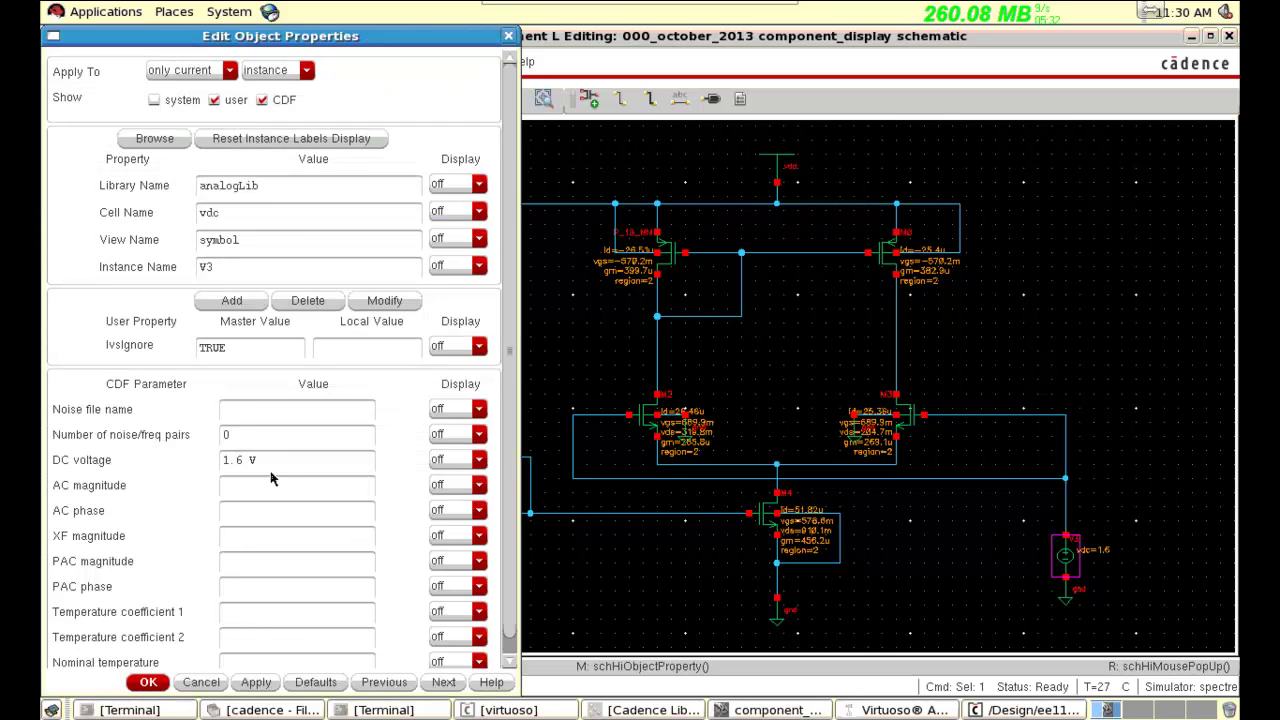
{"action": "left_click", "coordinate": [241, 463]}
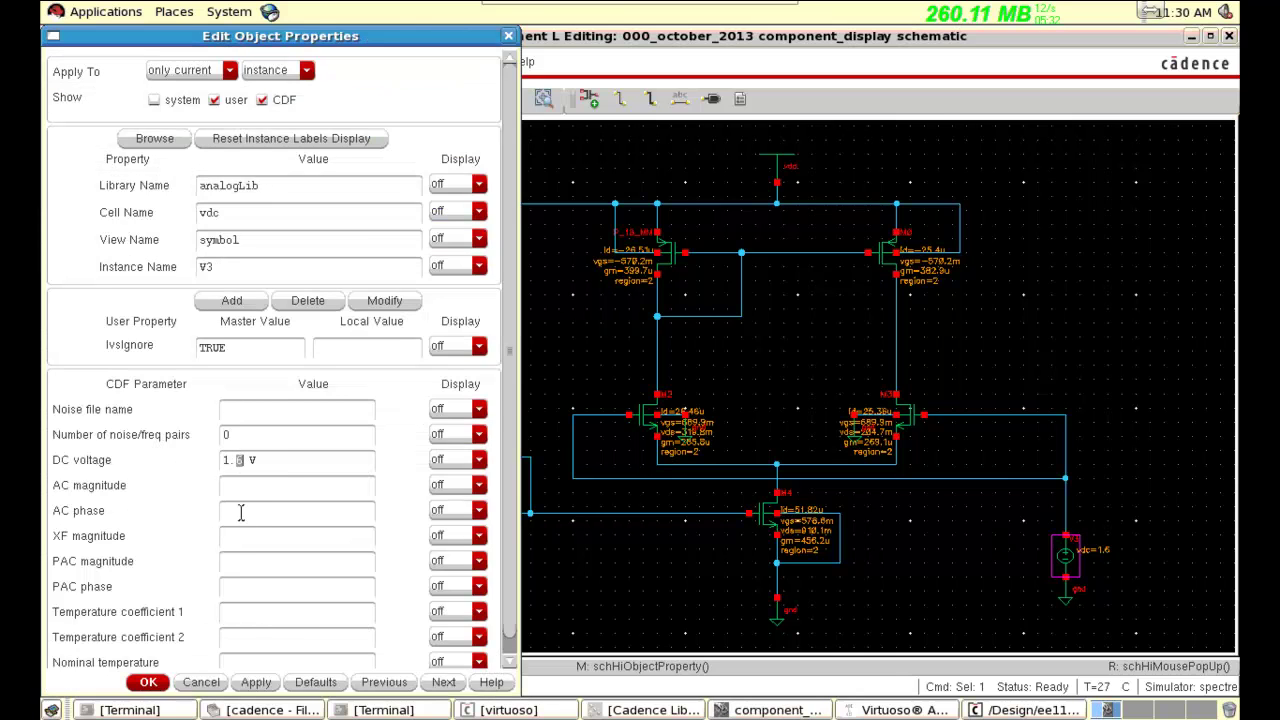
{"action": "left_click", "coordinate": [140, 684]}
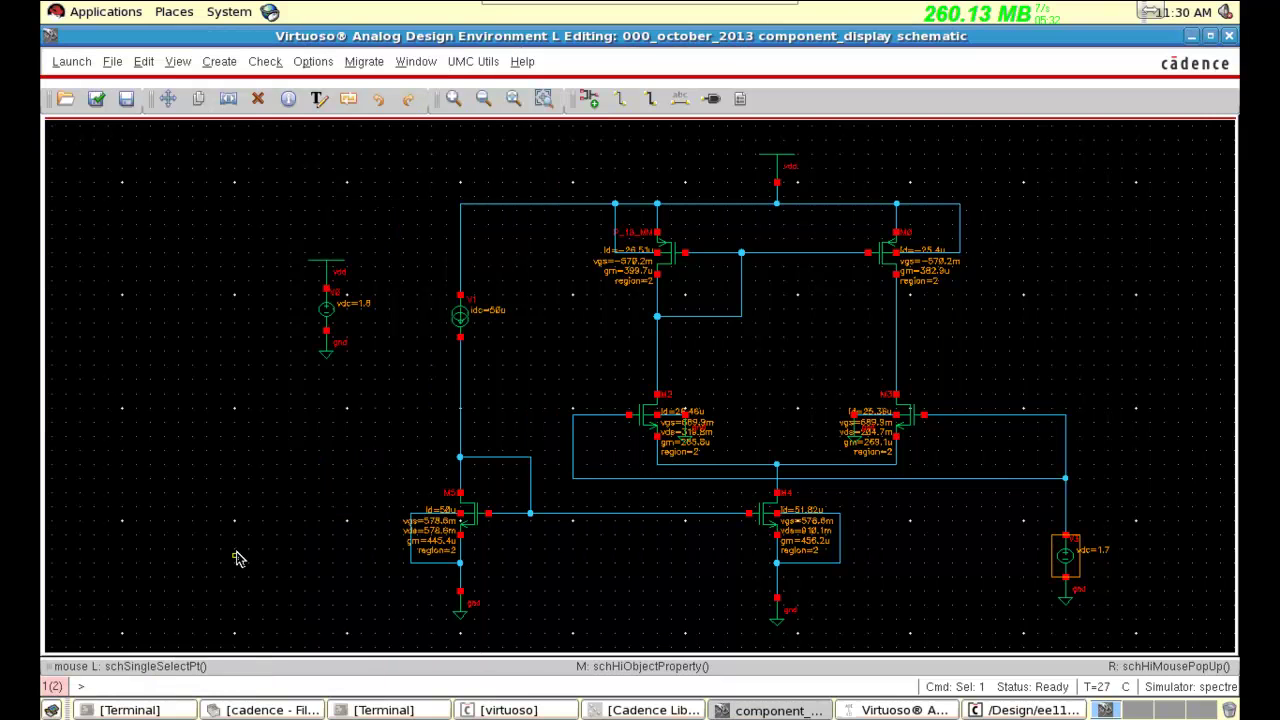
{"action": "key", "text": "x"}
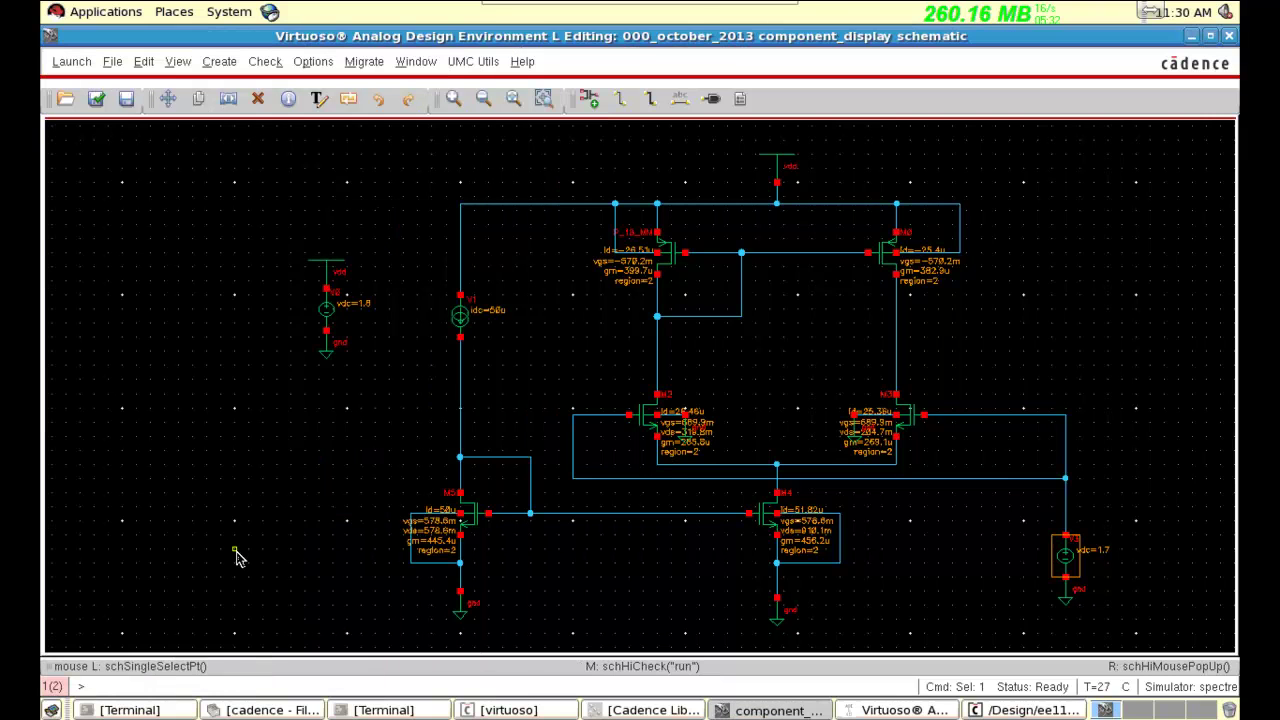
{"action": "left_click", "coordinate": [846, 712]}
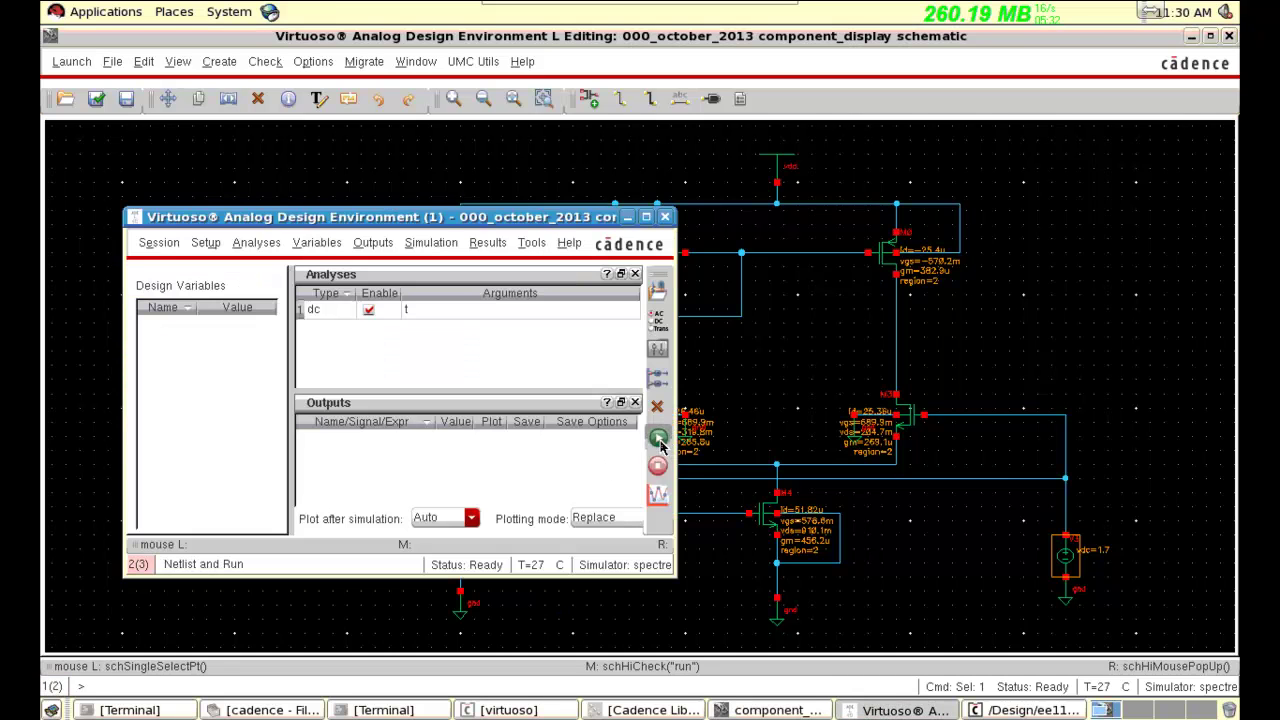
{"action": "left_click", "coordinate": [658, 439]}
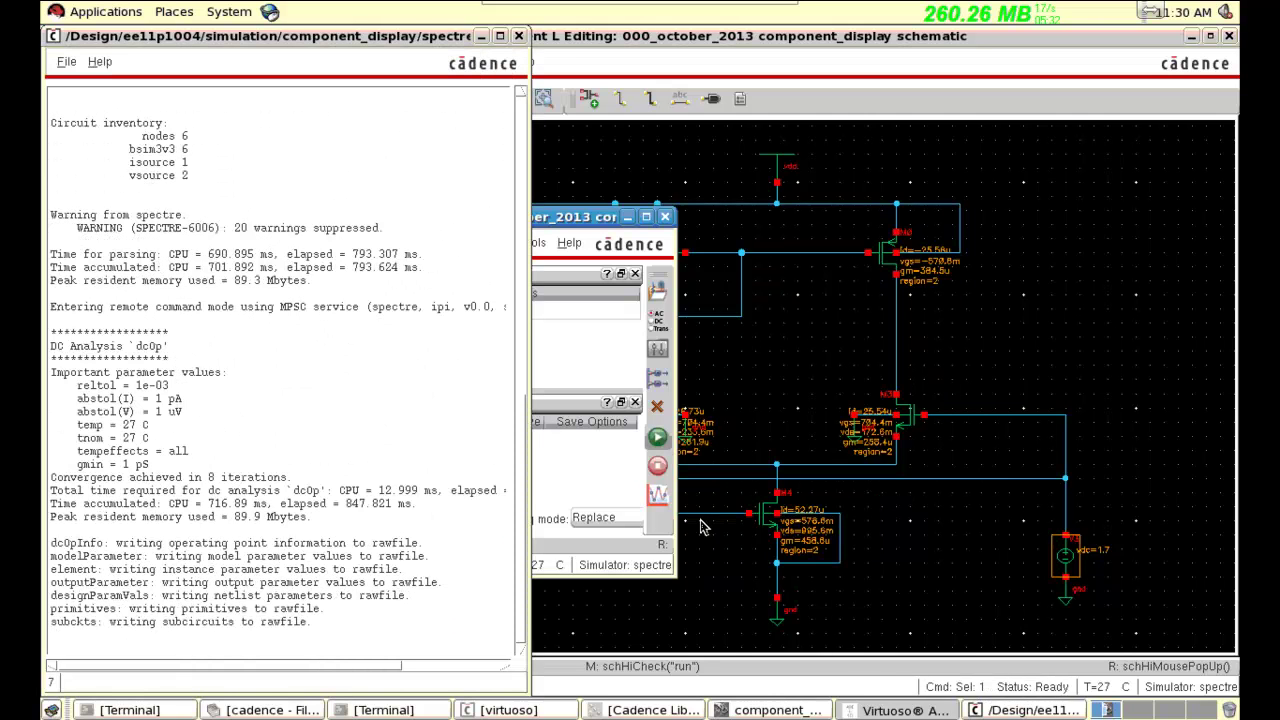
{"action": "left_click", "coordinate": [750, 577]}
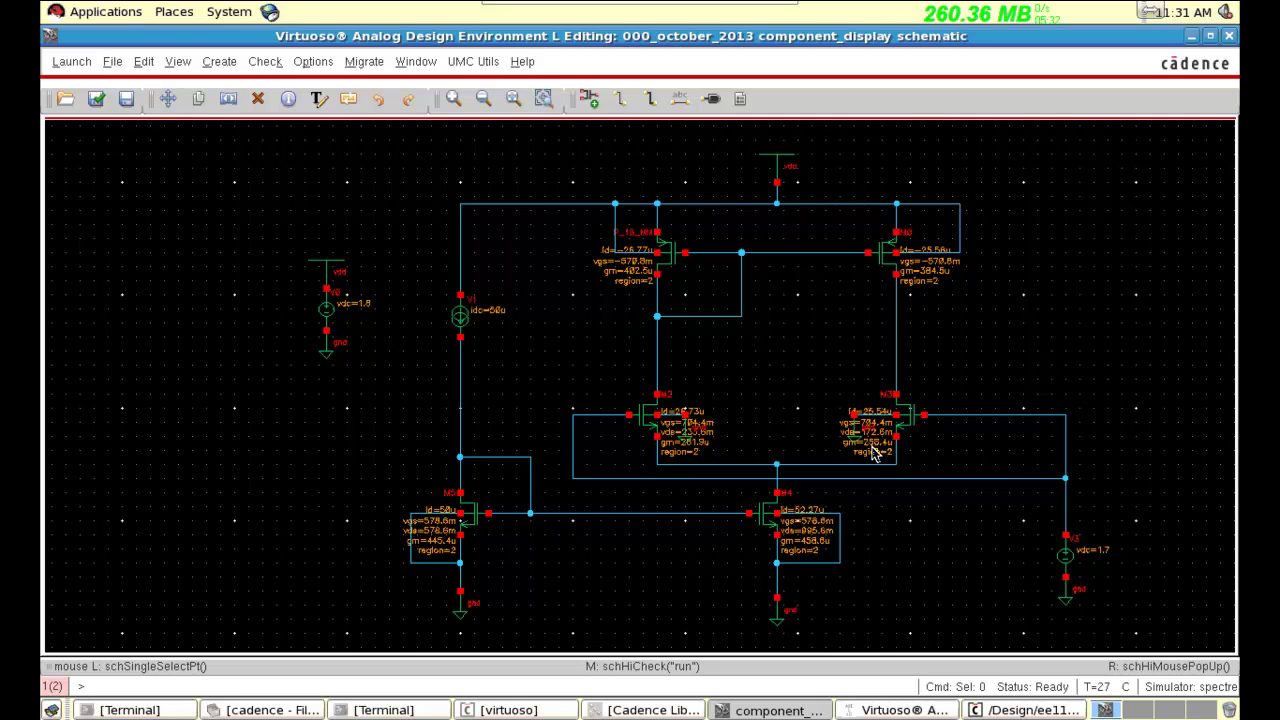
{"action": "left_click", "coordinate": [1080, 562]}
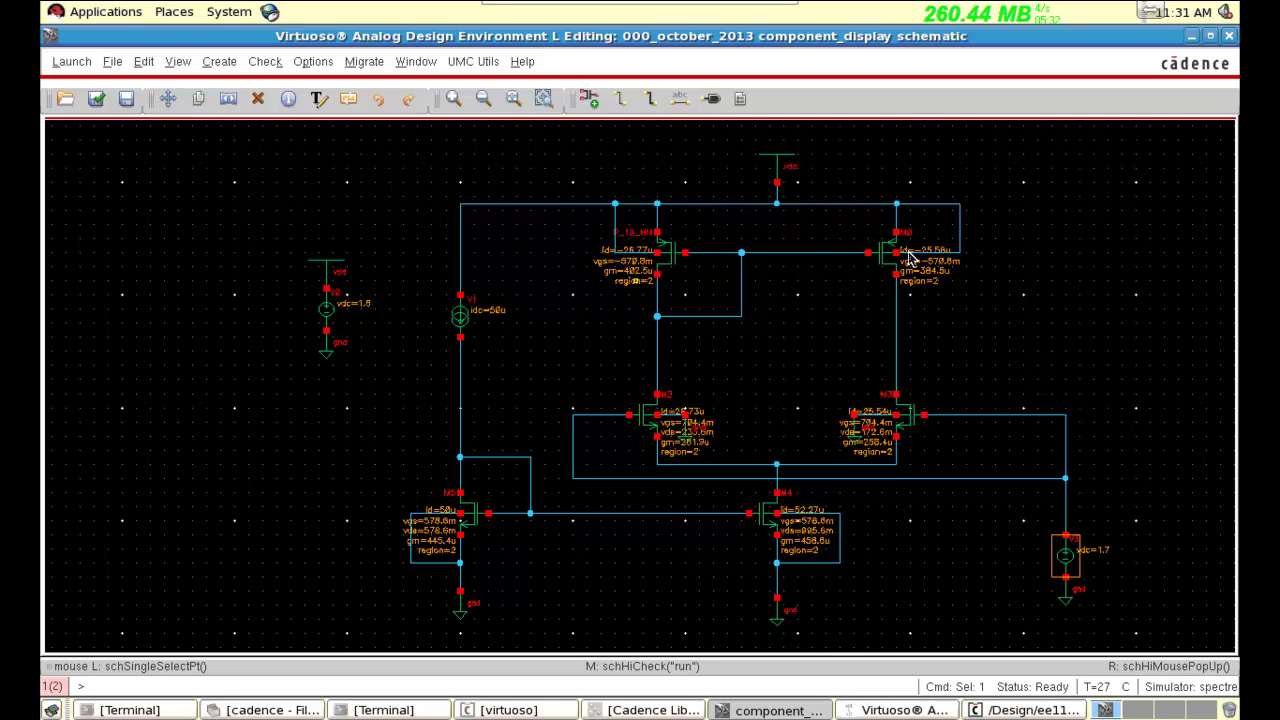
{"action": "left_click", "coordinate": [848, 703]}
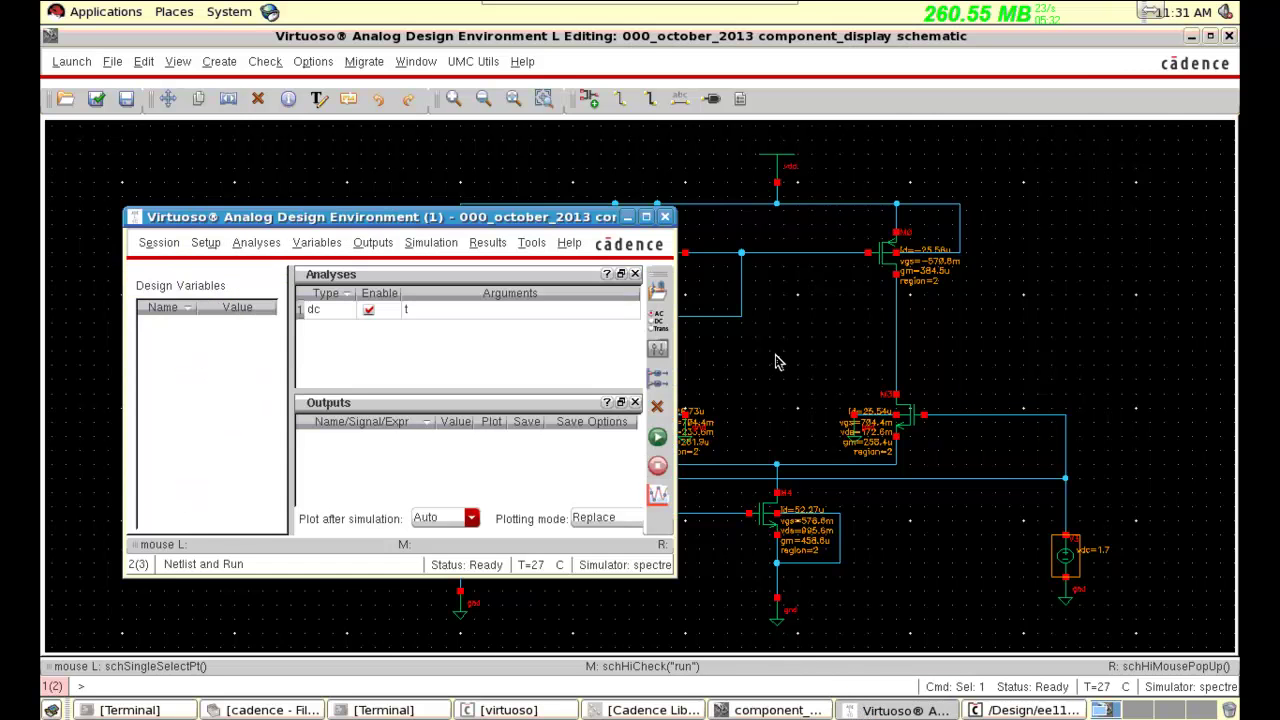
{"action": "left_click", "coordinate": [824, 335]}
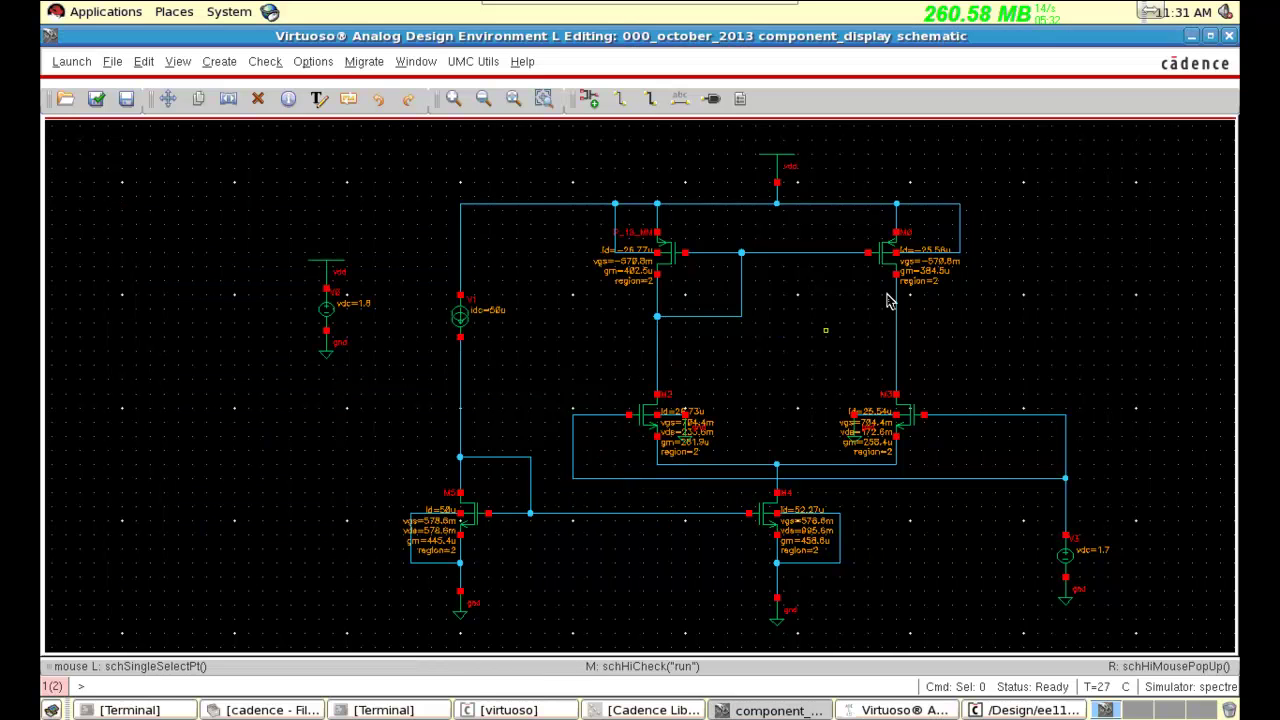